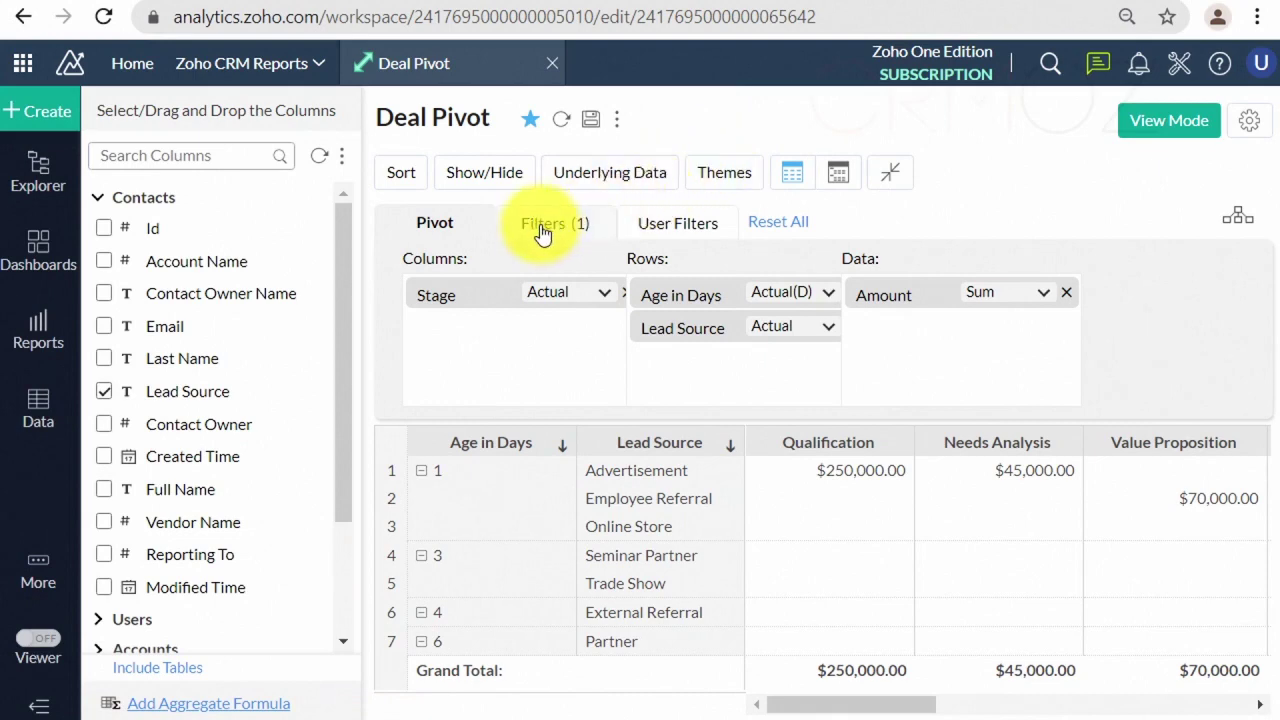
Step: Filter the Deal Pivot to include only Max Age in Days of 3 and regenerate it
left_click(541, 233)
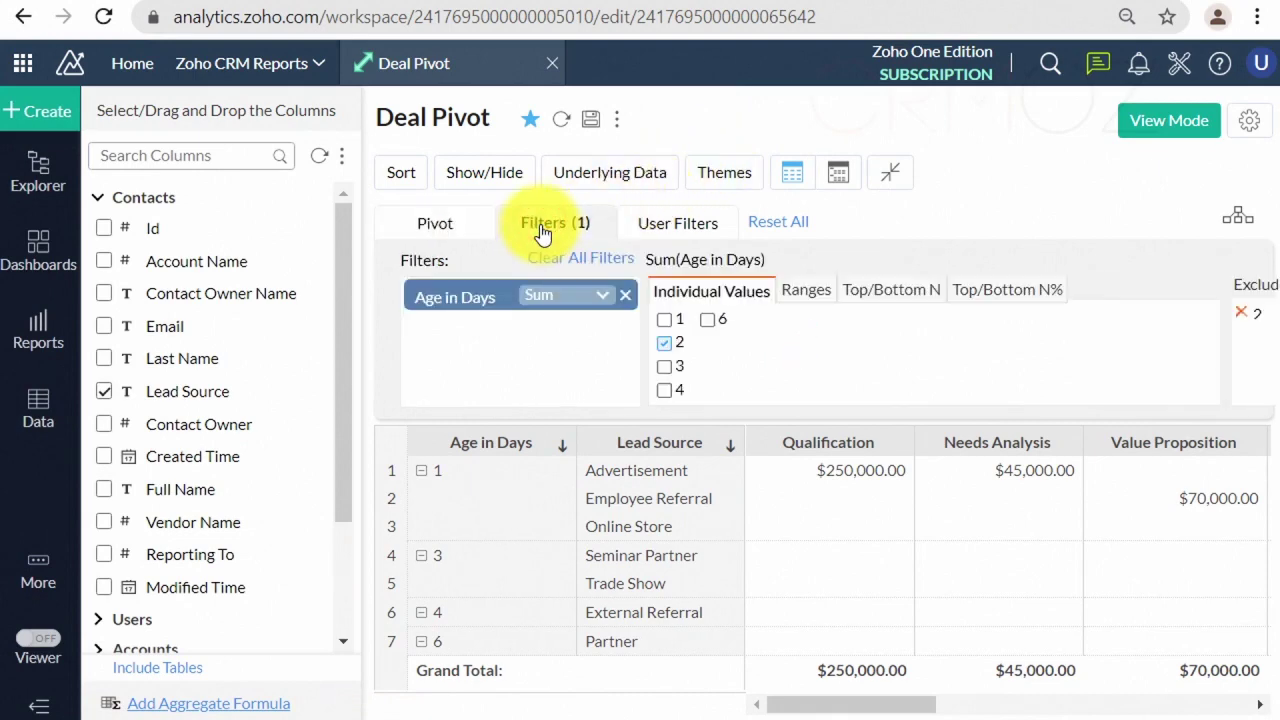
left_click(601, 297)
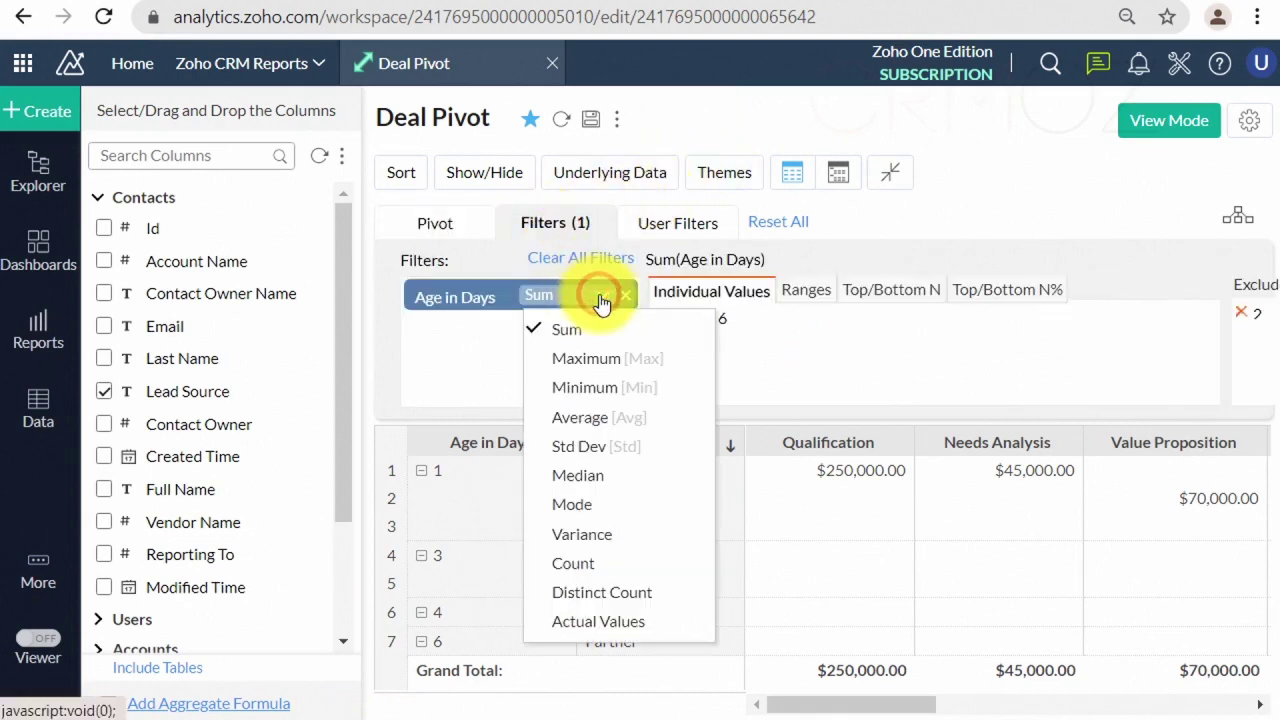
left_click(560, 358)
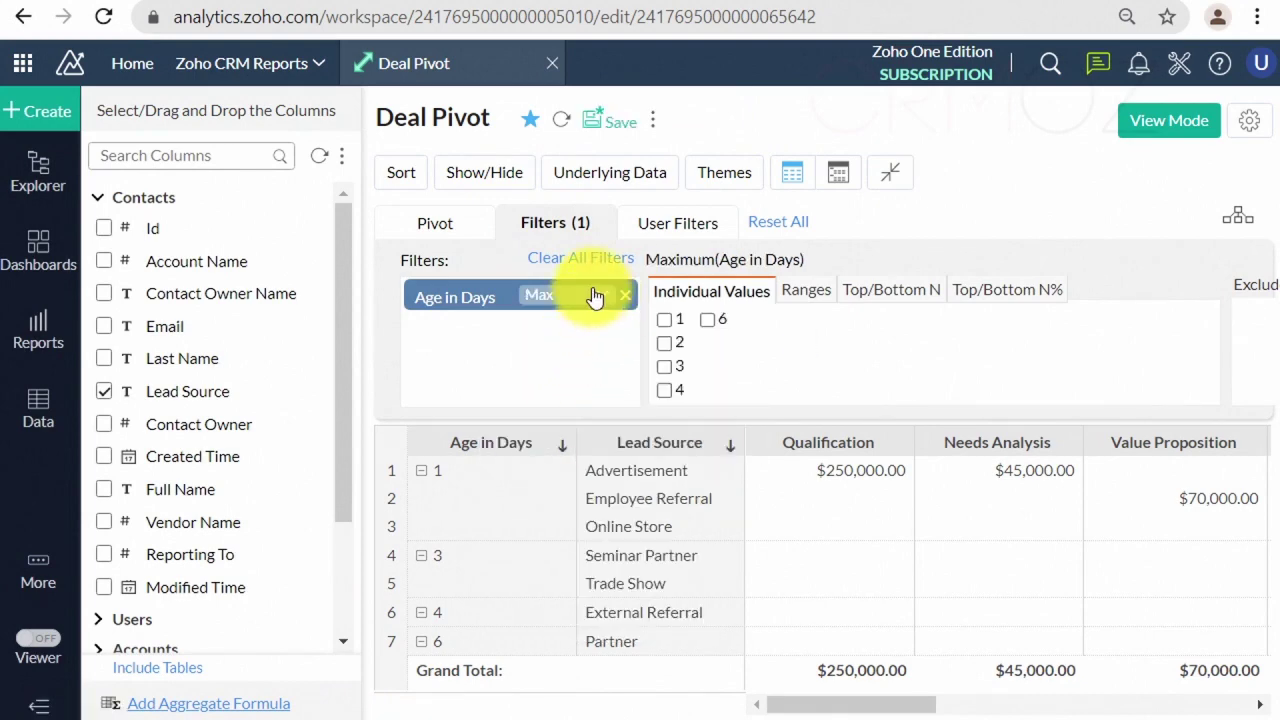
left_click(665, 367)
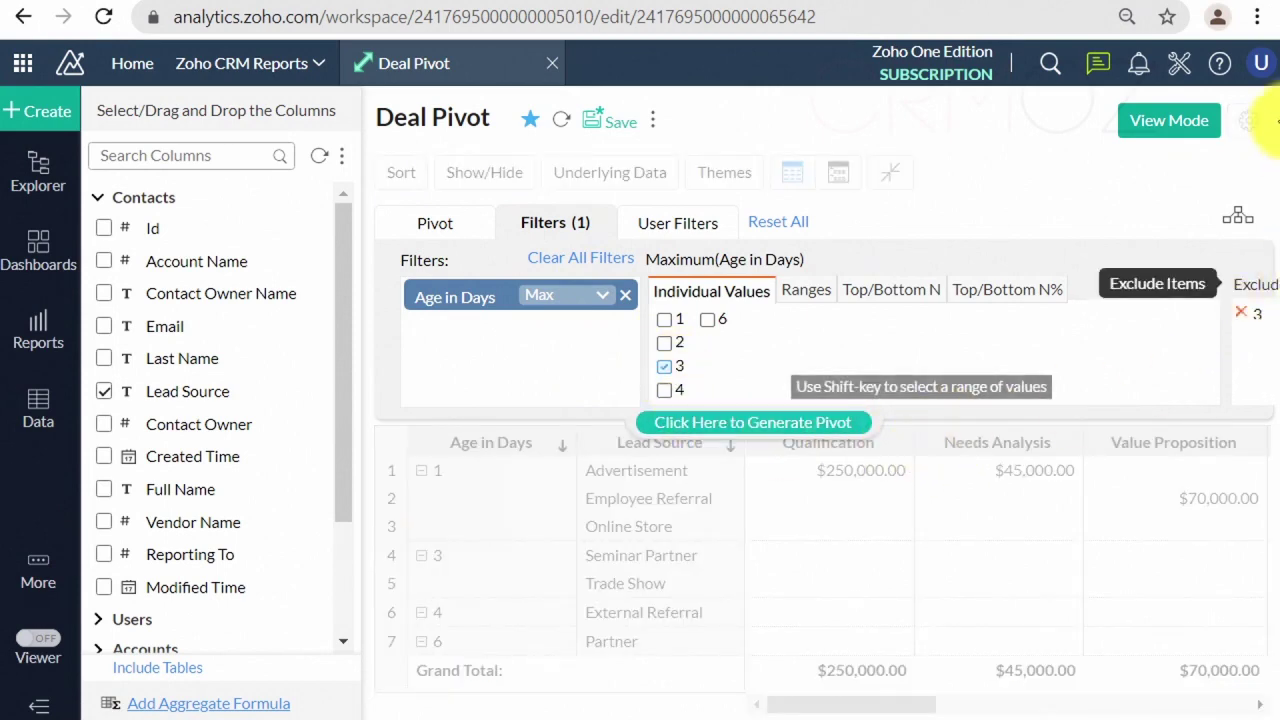
key("ctrl+minus")
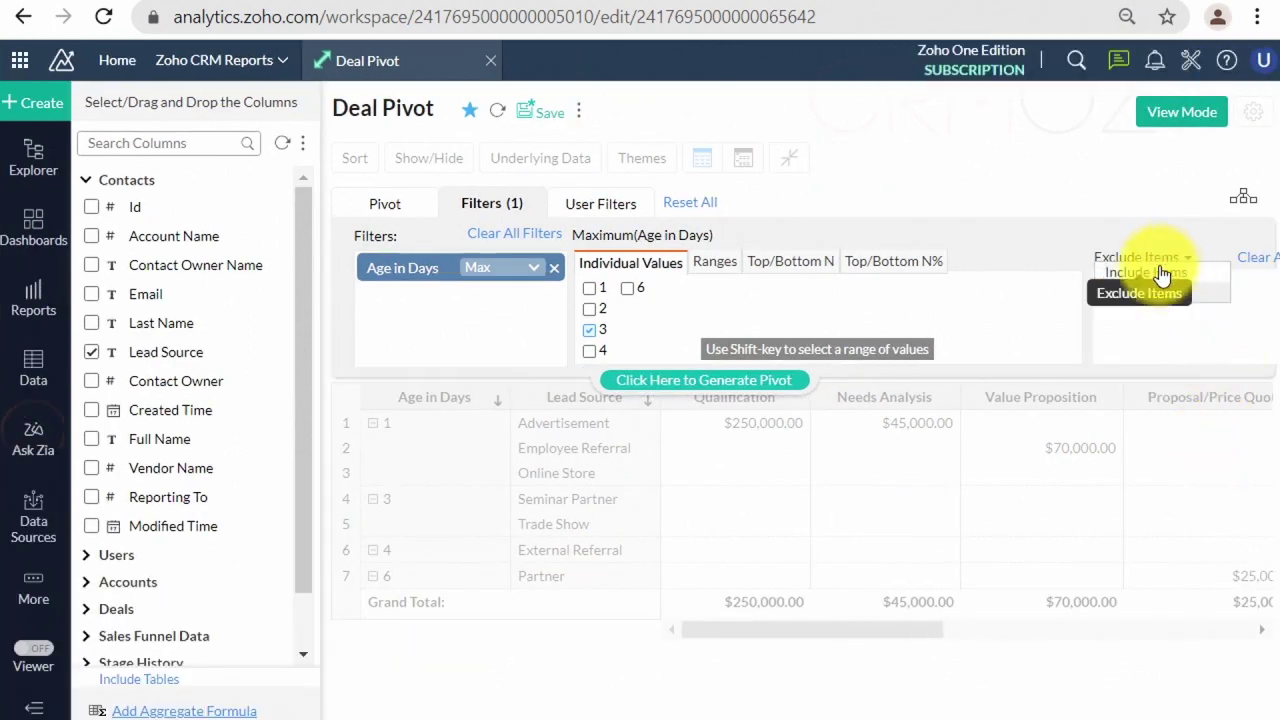
left_click(1173, 265)
left_click(1158, 275)
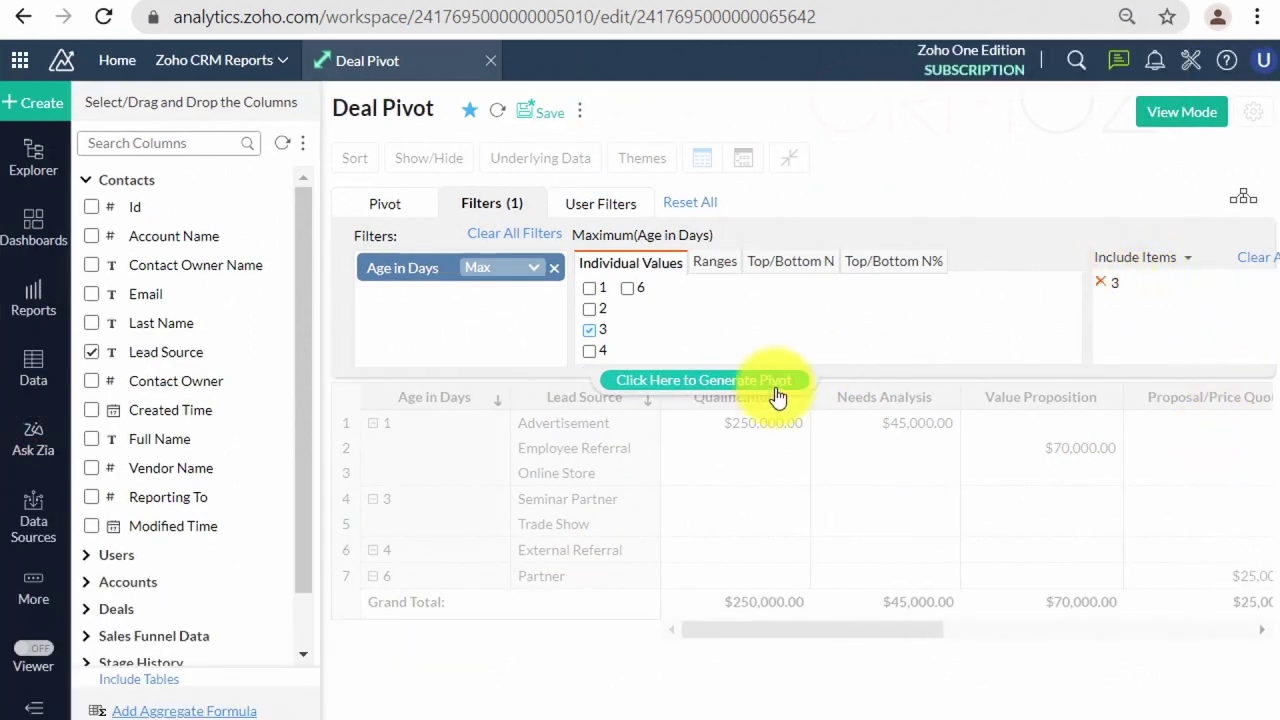
left_click(740, 383)
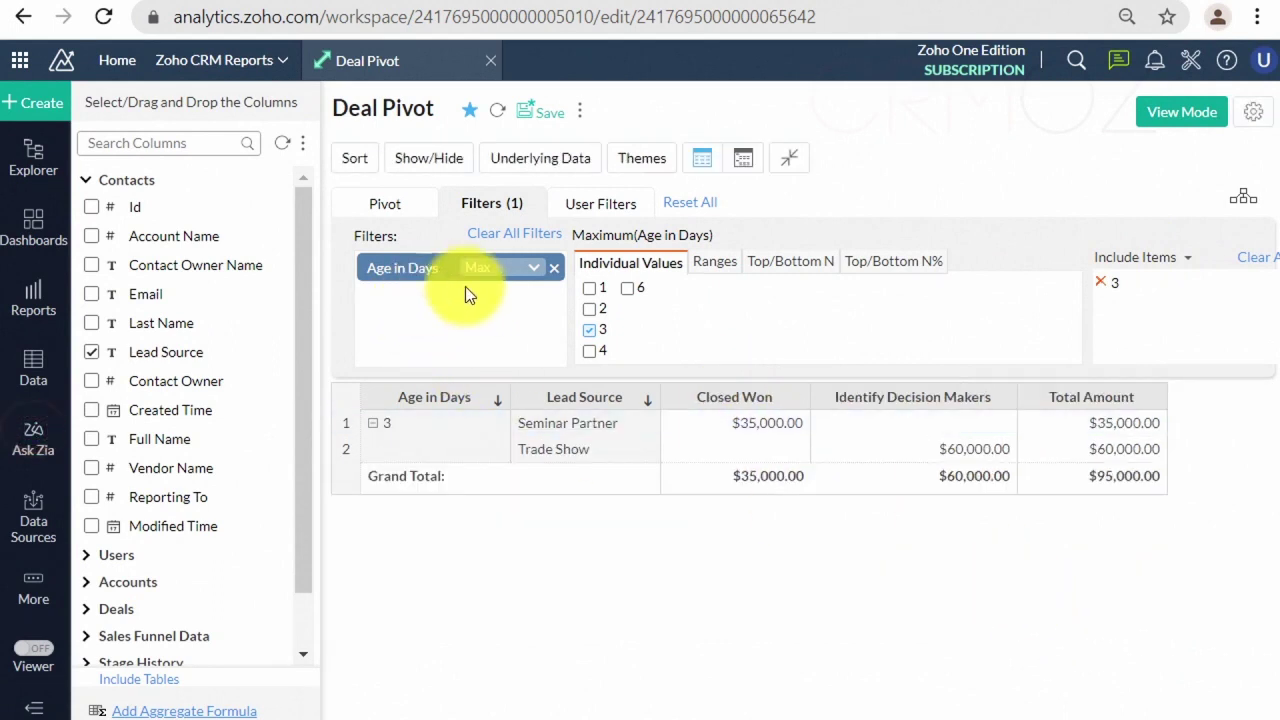
Step: Add the Deals table's Stage column as a user filter and regenerate the pivot
left_click(587, 217)
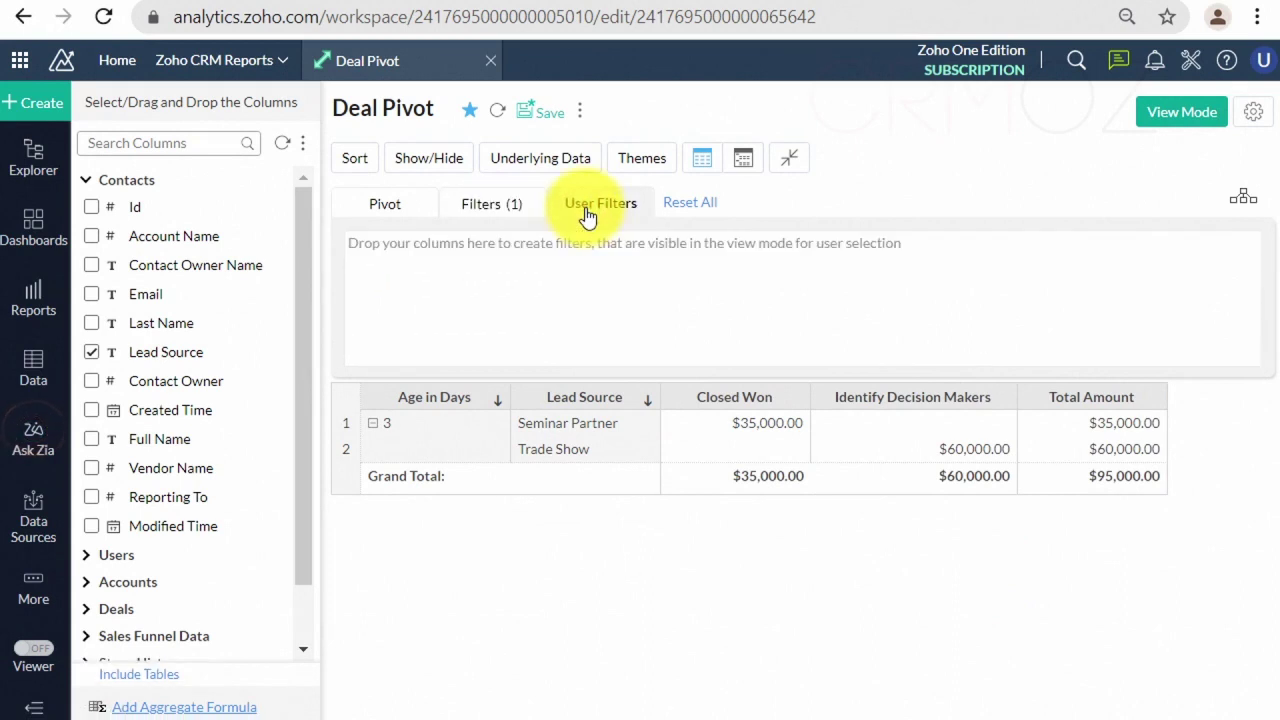
left_click(507, 210)
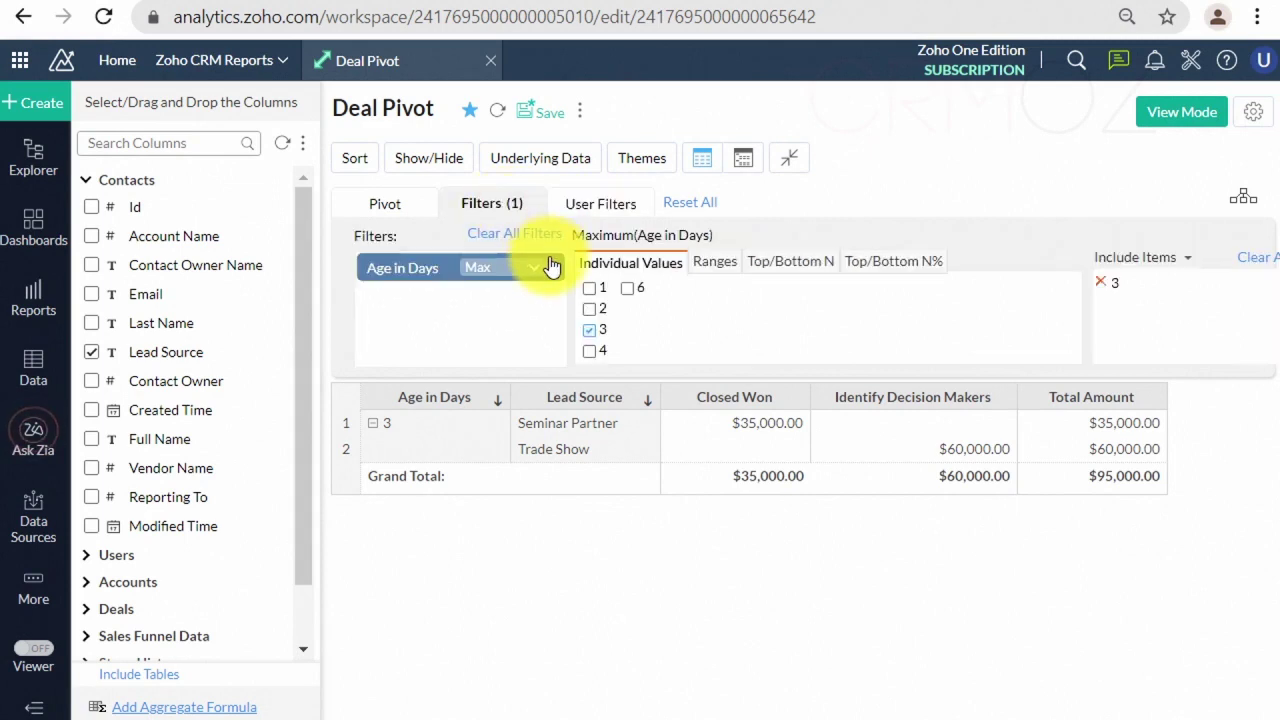
left_click(577, 208)
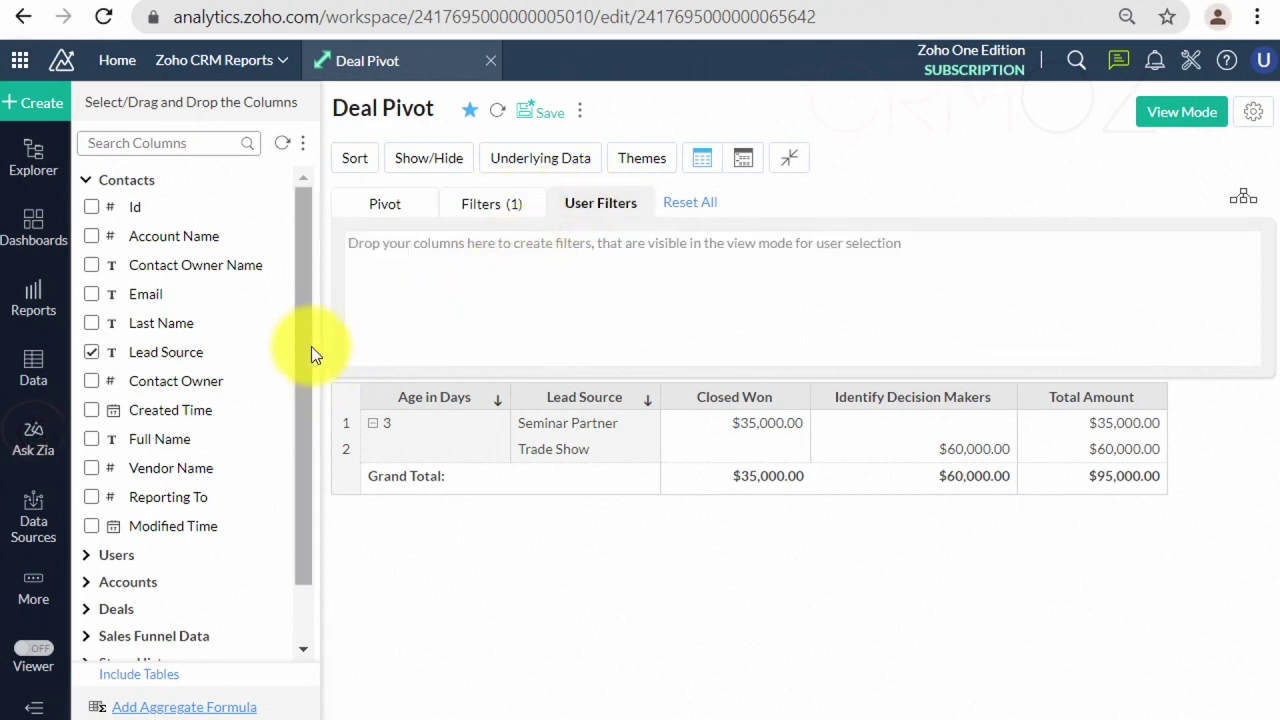
mouse_move(293, 328)
left_mouse_down()
mouse_move(304, 348)
mouse_move(303, 317)
left_mouse_up()
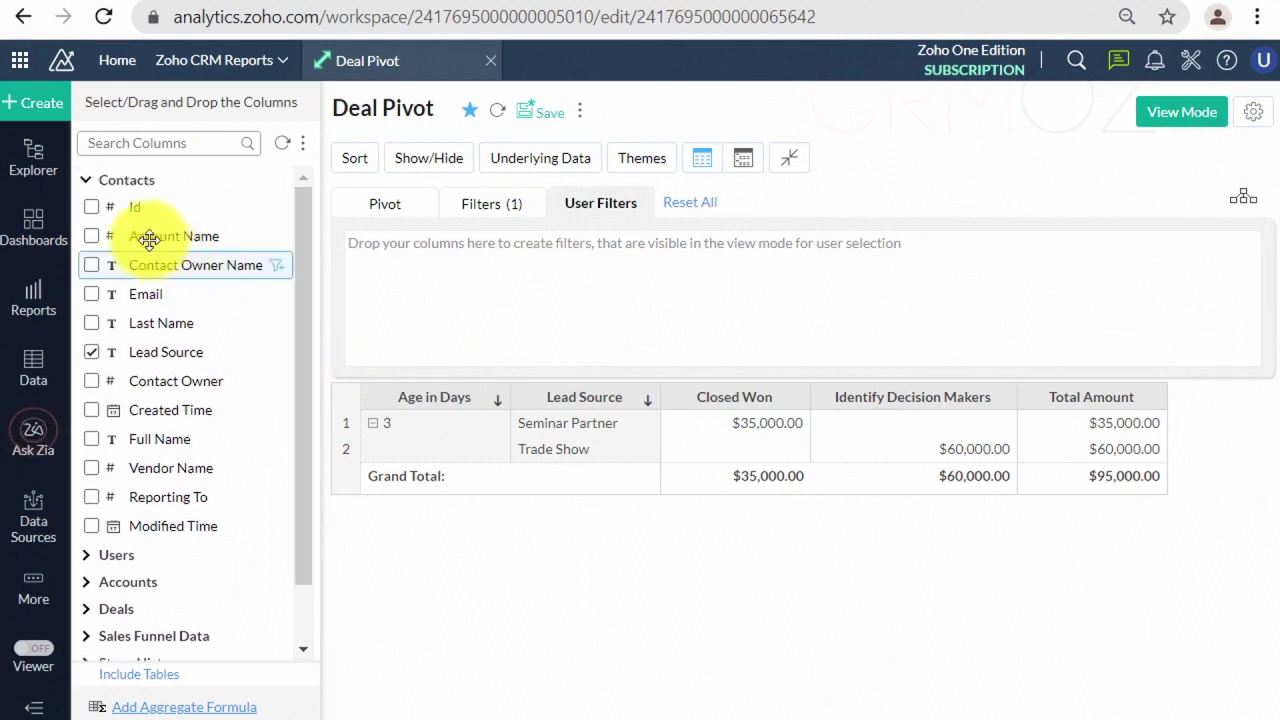
left_click(93, 182)
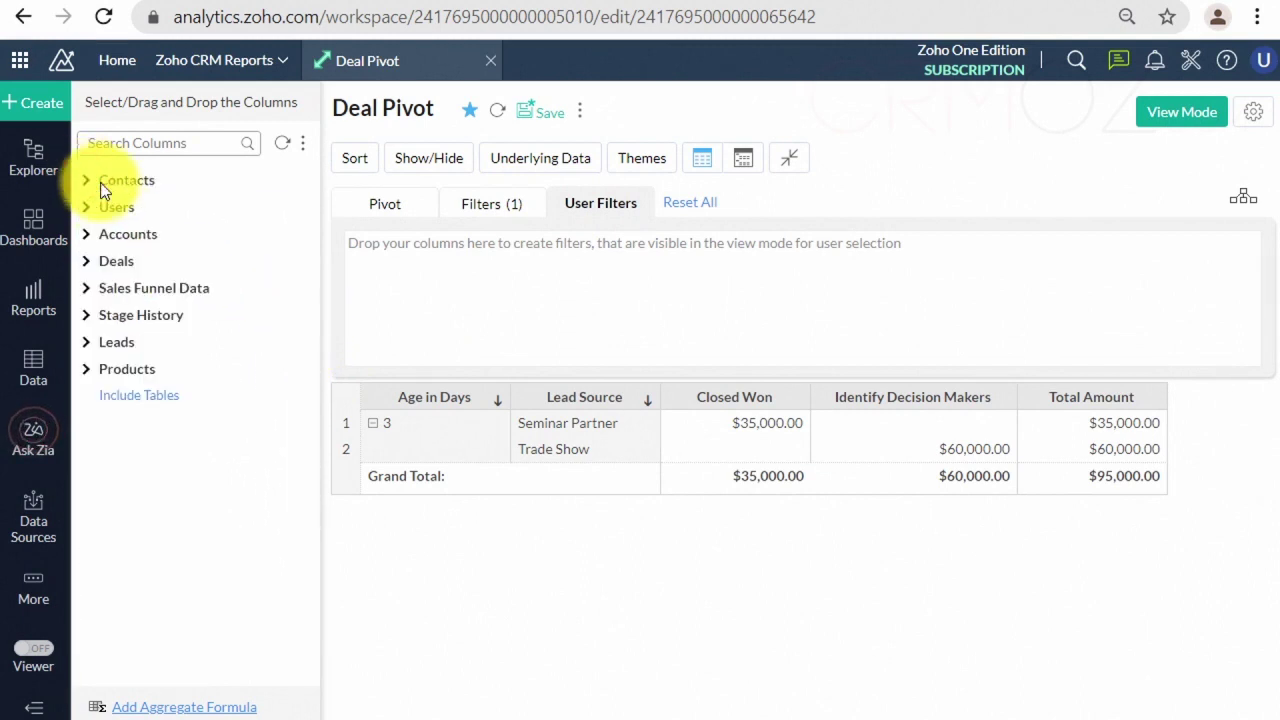
left_click(88, 264)
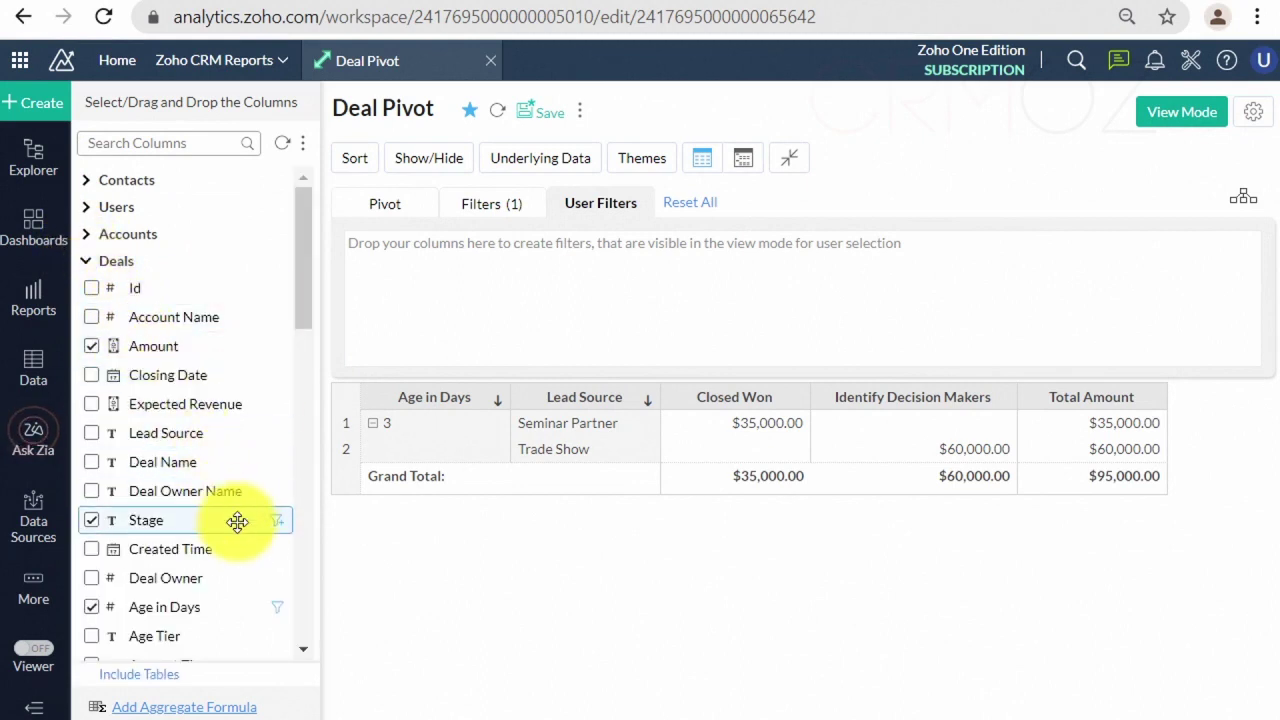
left_click_drag(229, 527, 627, 282)
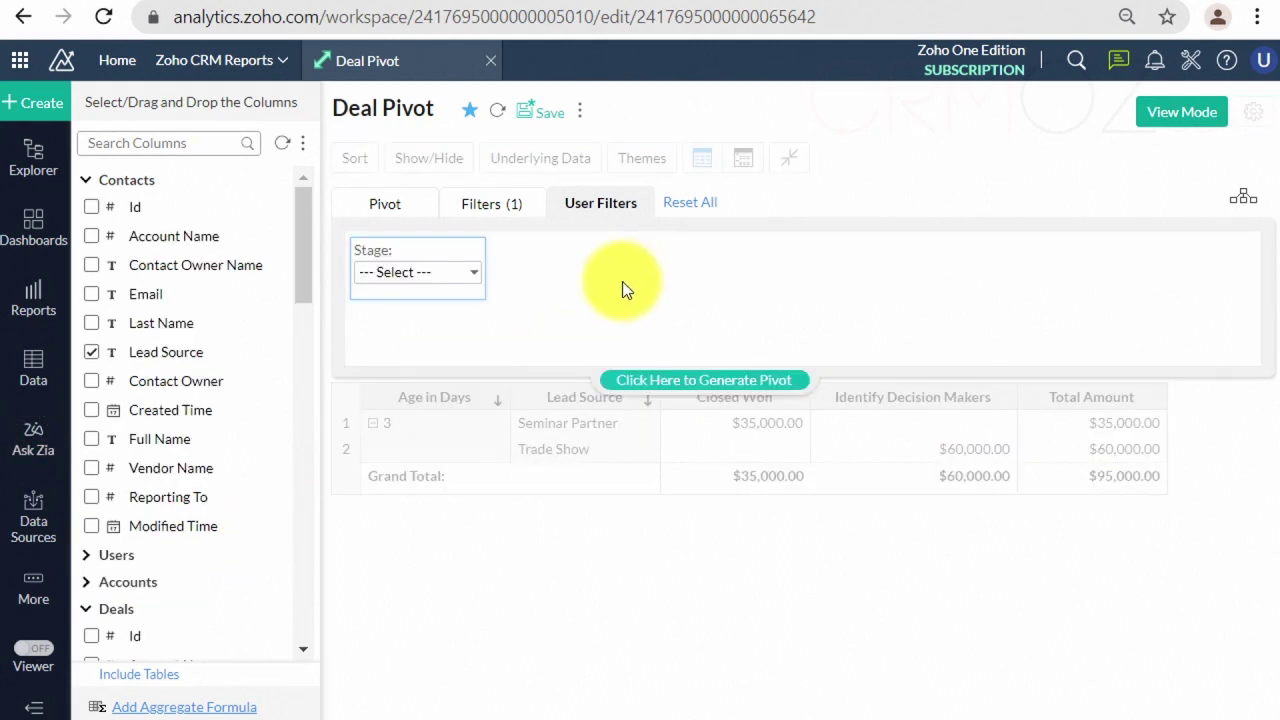
left_click(720, 382)
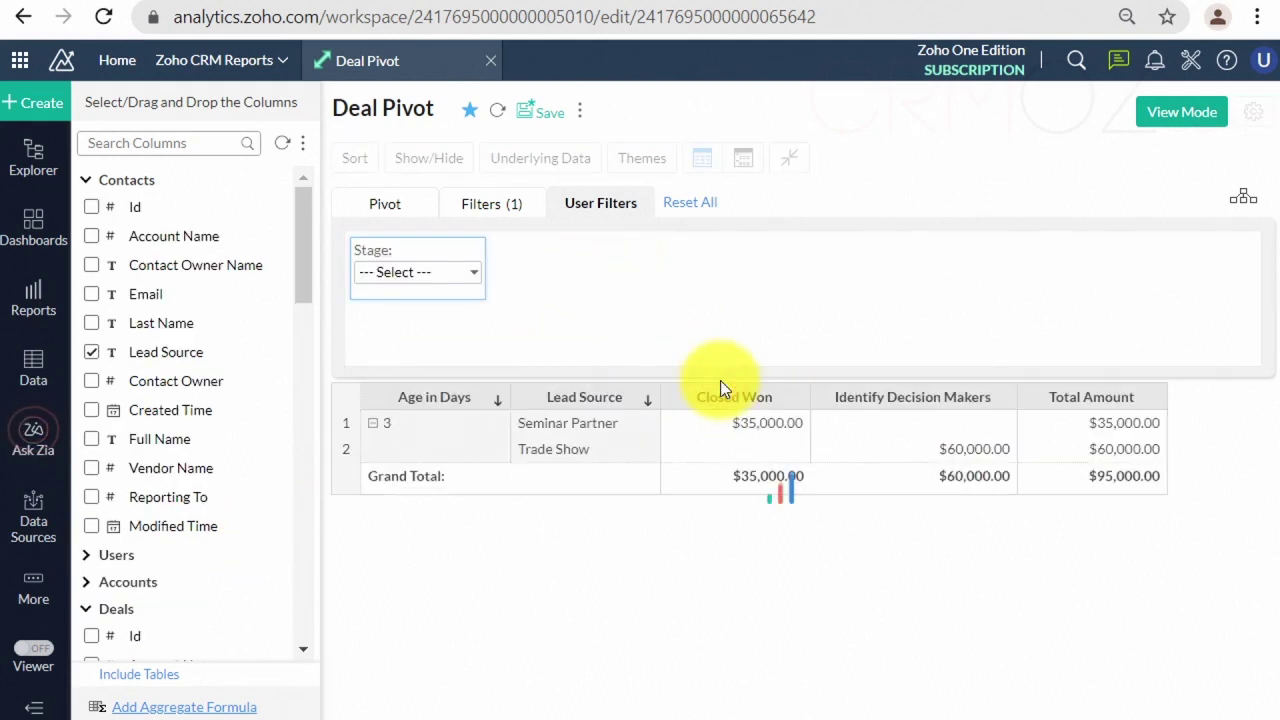
Step: Set the Stage user filter's component type to Multi Select Box with List All Values
mouse_move(403, 266)
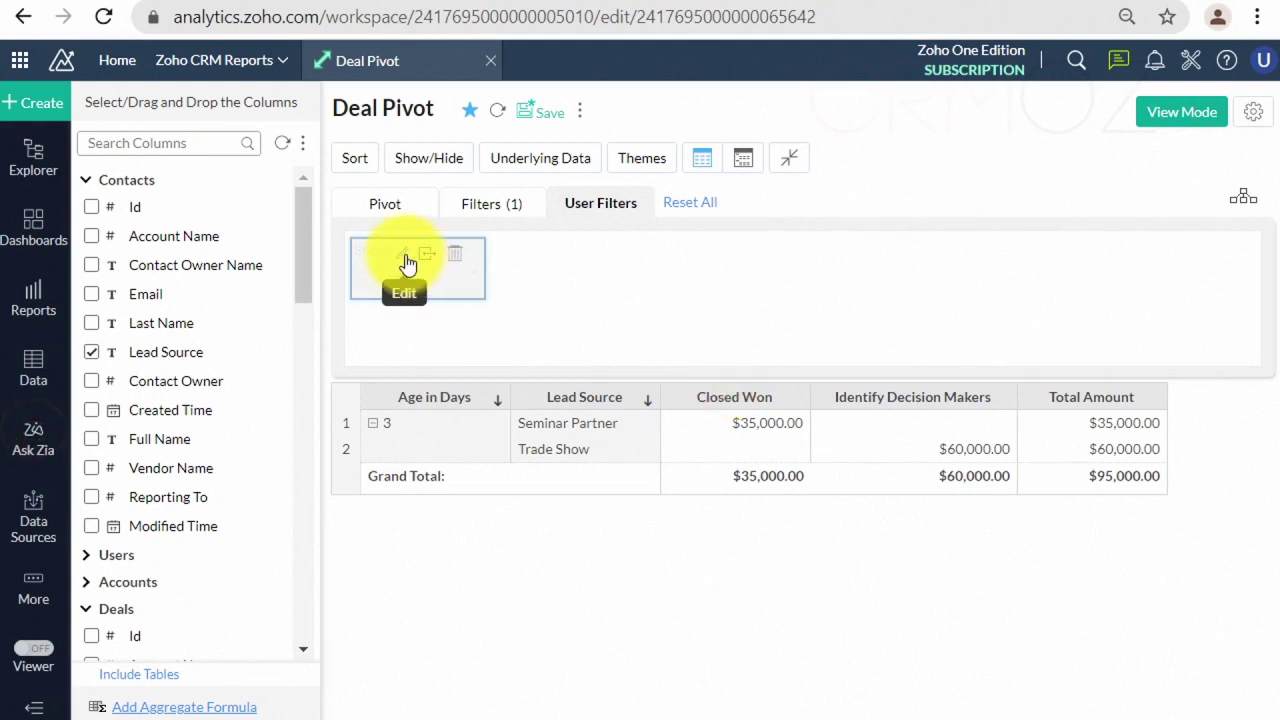
left_click(405, 256)
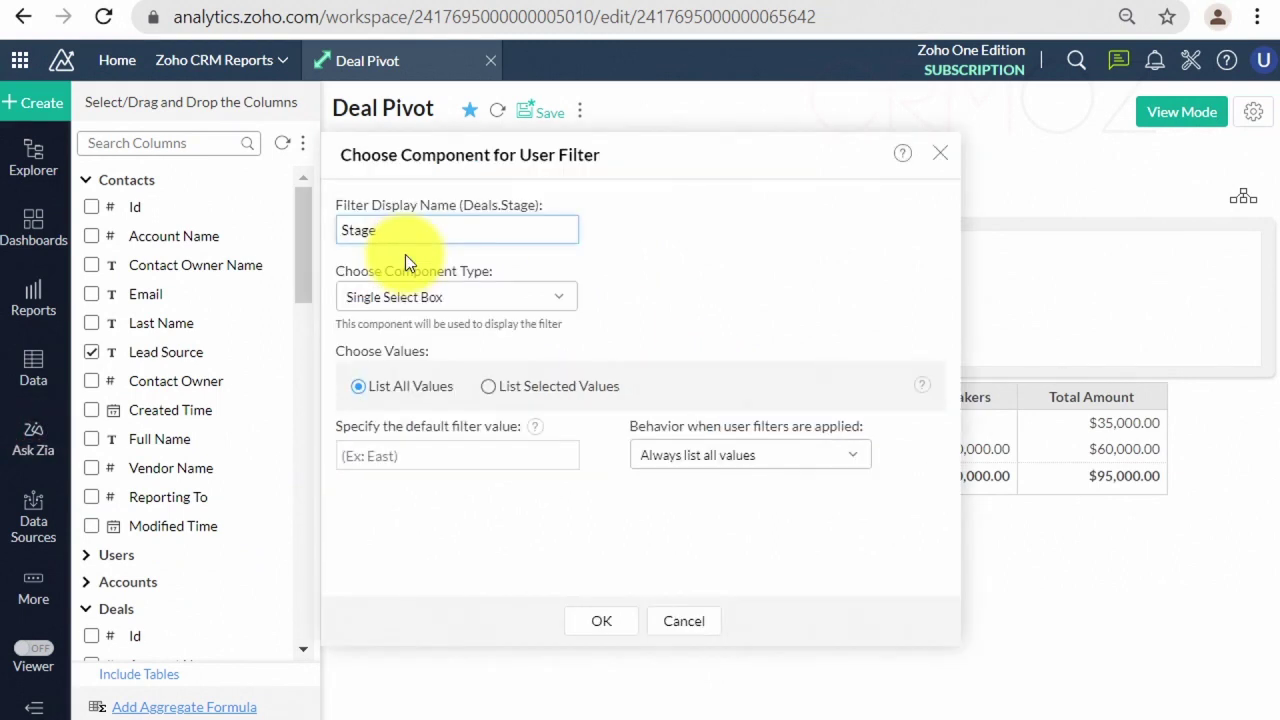
left_click(428, 297)
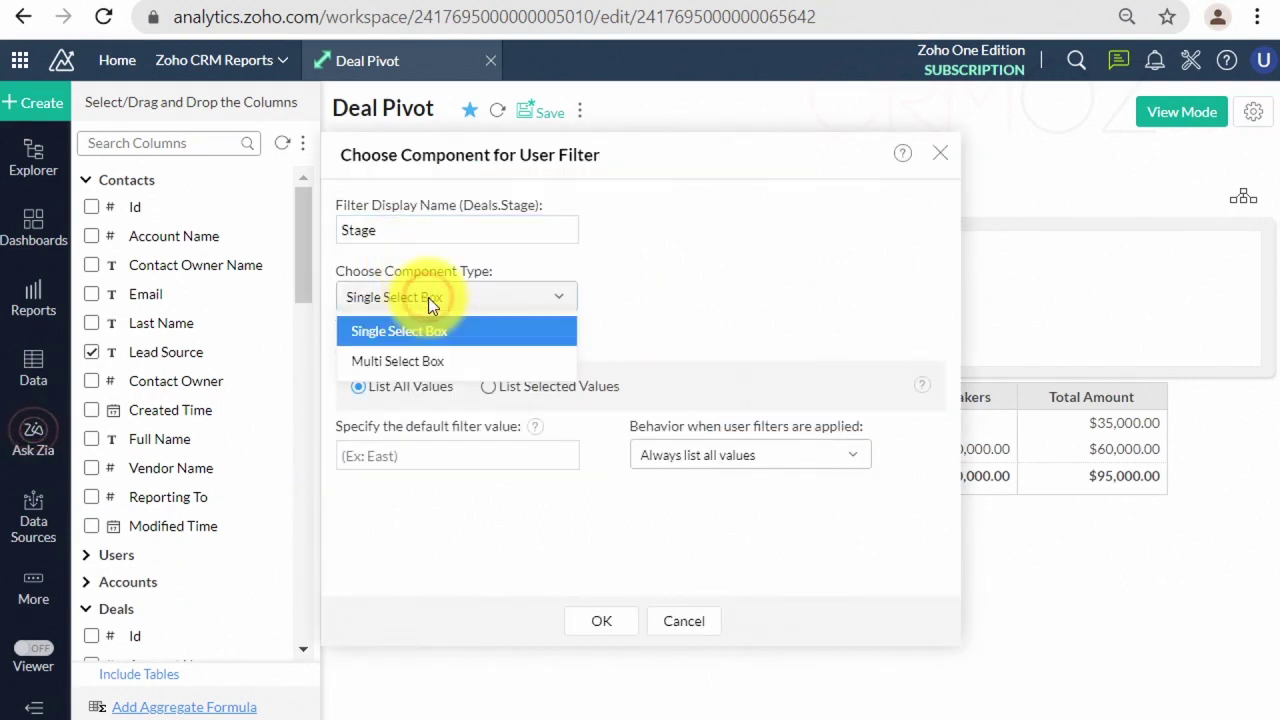
left_click(428, 362)
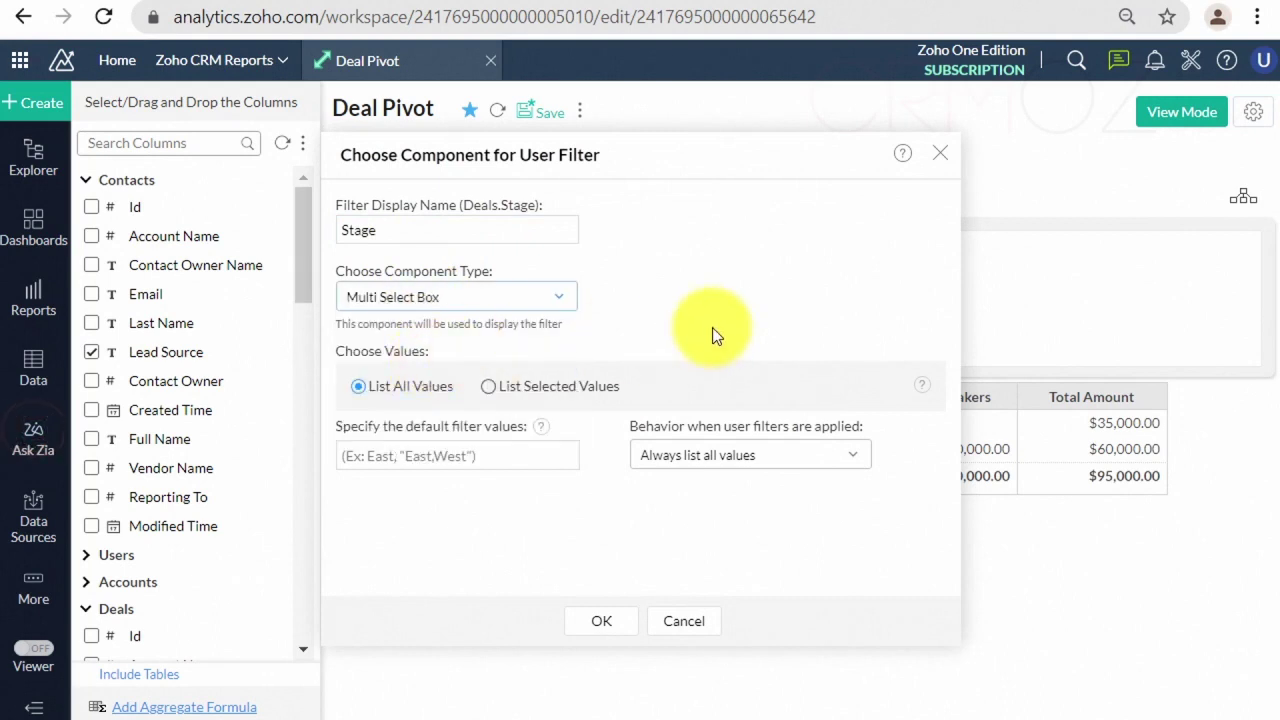
left_click(490, 387)
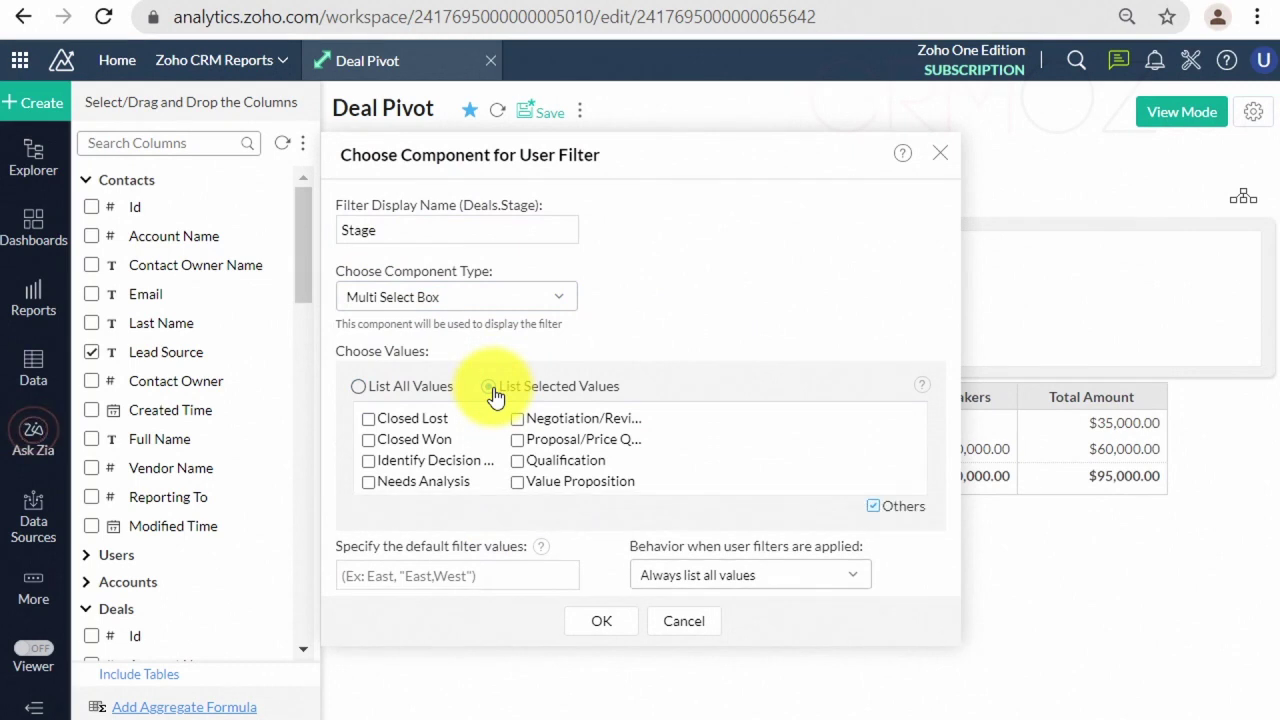
left_click(357, 391)
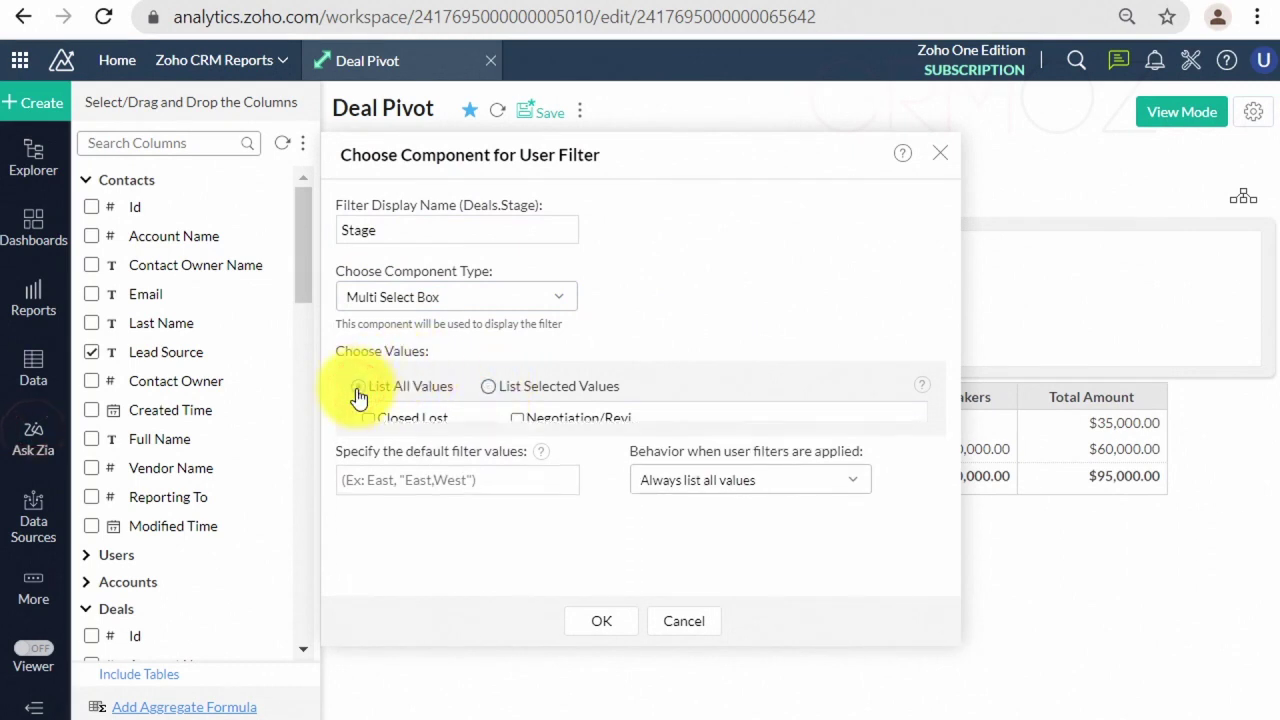
left_click(626, 632)
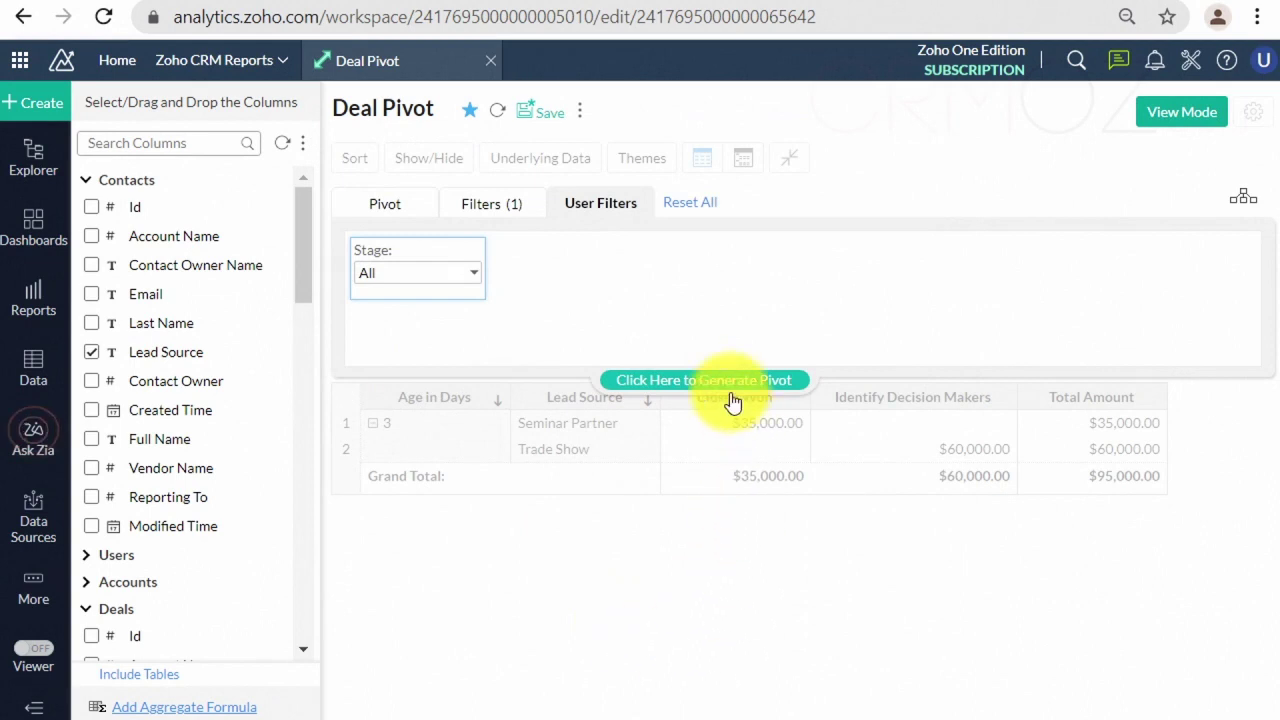
Step: Regenerate and save the Deal Pivot, then view it in View Mode
left_click(730, 389)
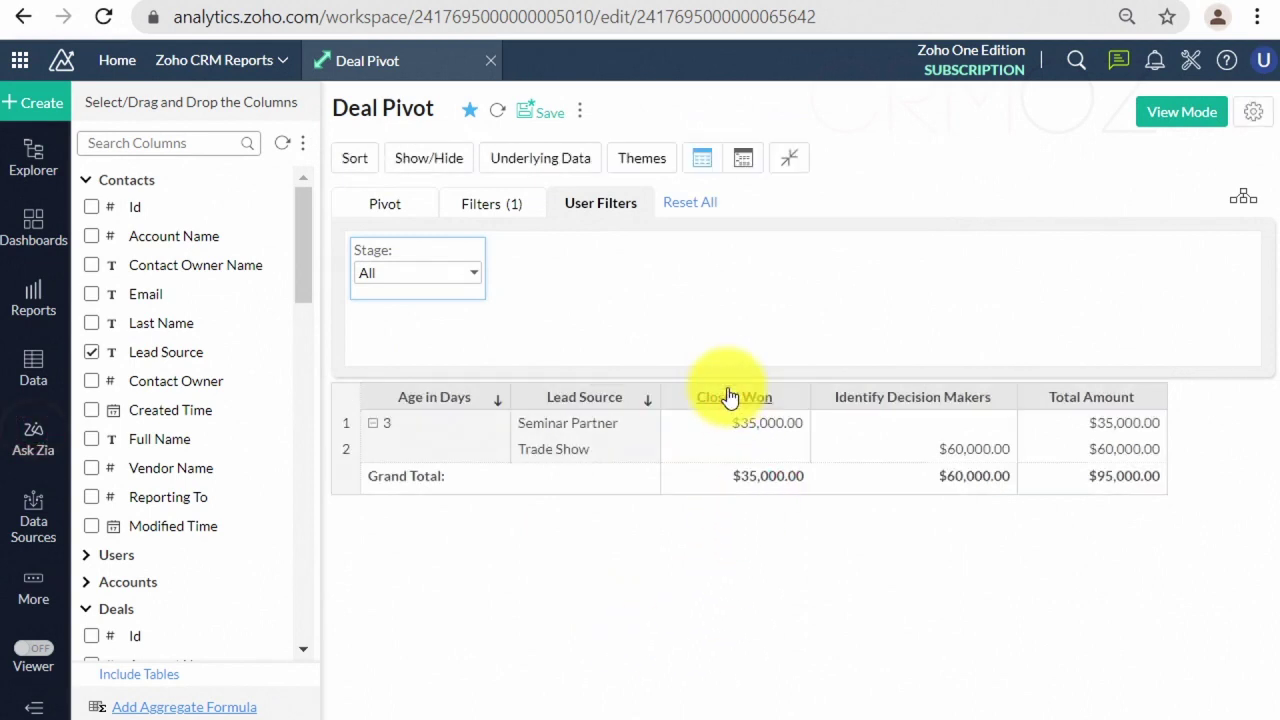
left_click(549, 115)
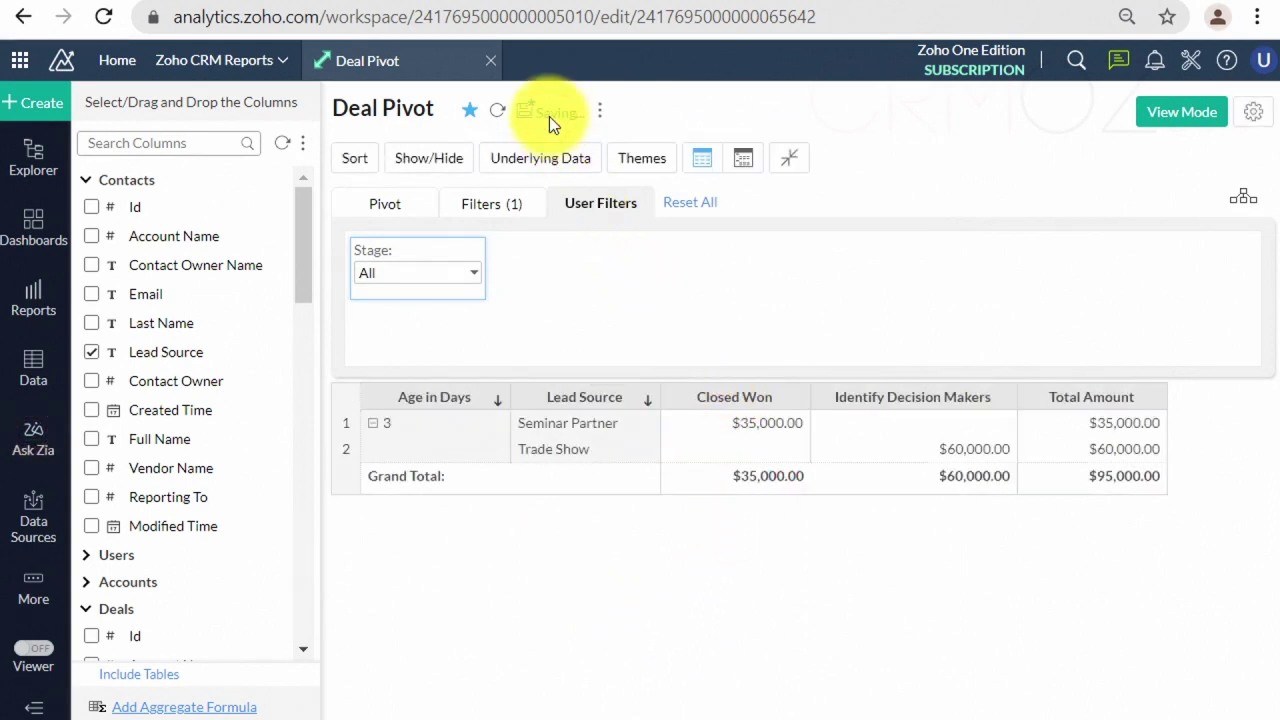
left_click(1181, 112)
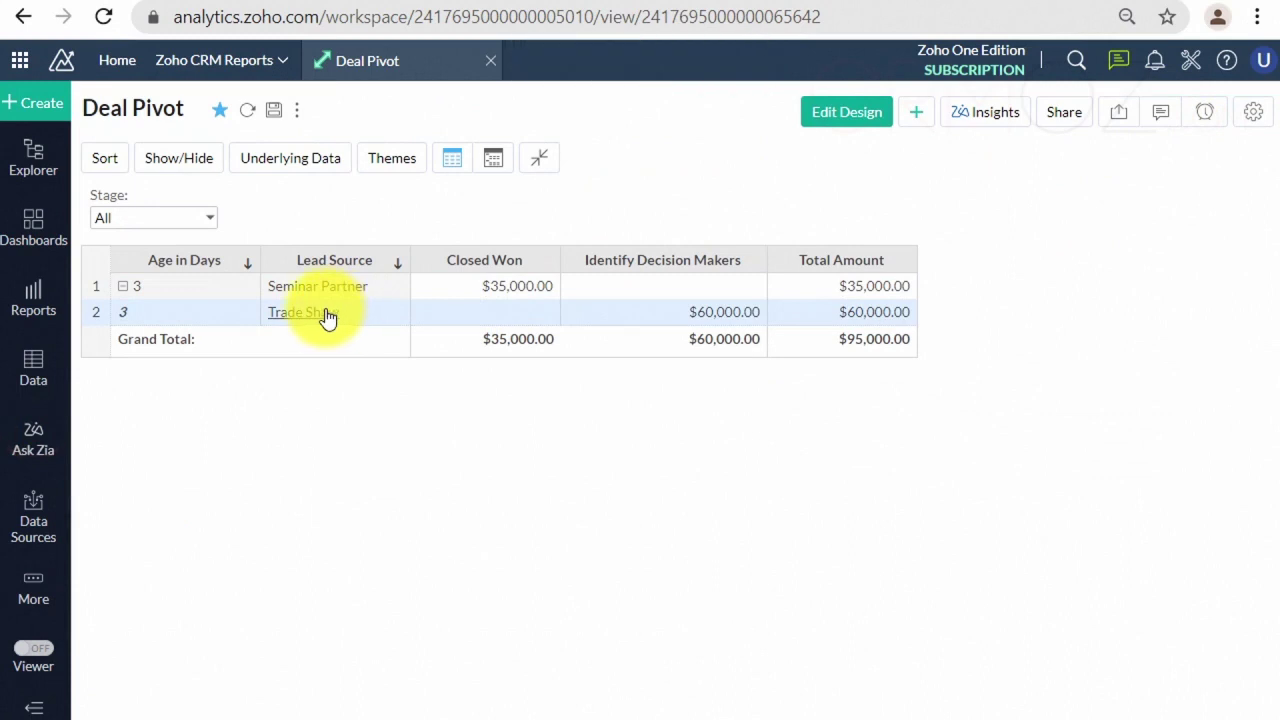
Step: Filter Stage to only Identify Decision Makers, leaving Trade Show, then return to Edit Design
left_click(203, 218)
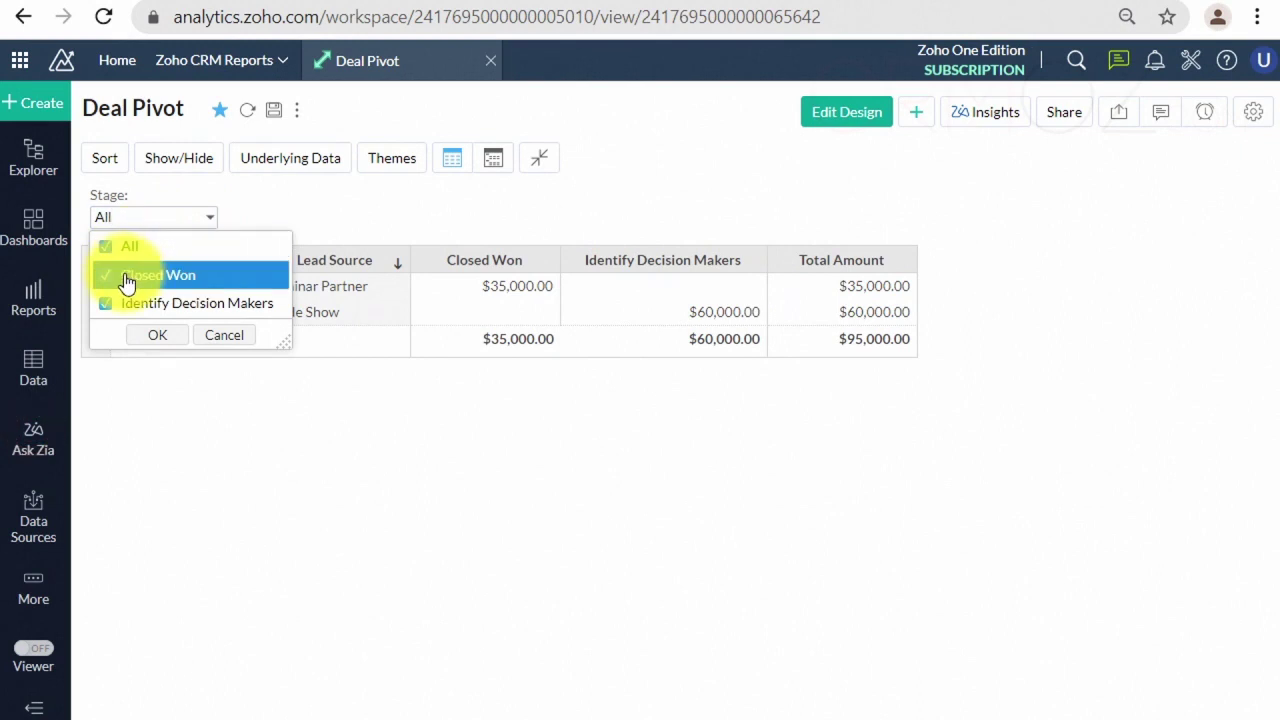
left_click(106, 247)
left_click(106, 303)
left_click(163, 342)
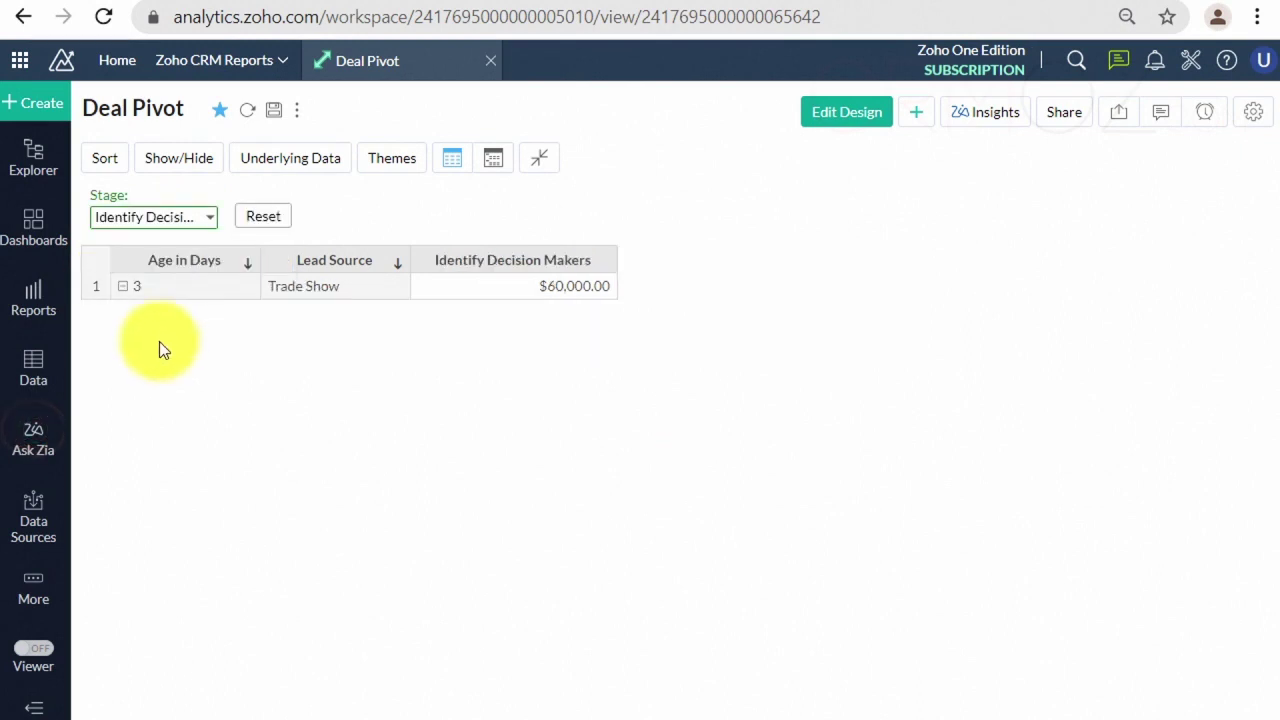
left_click(845, 118)
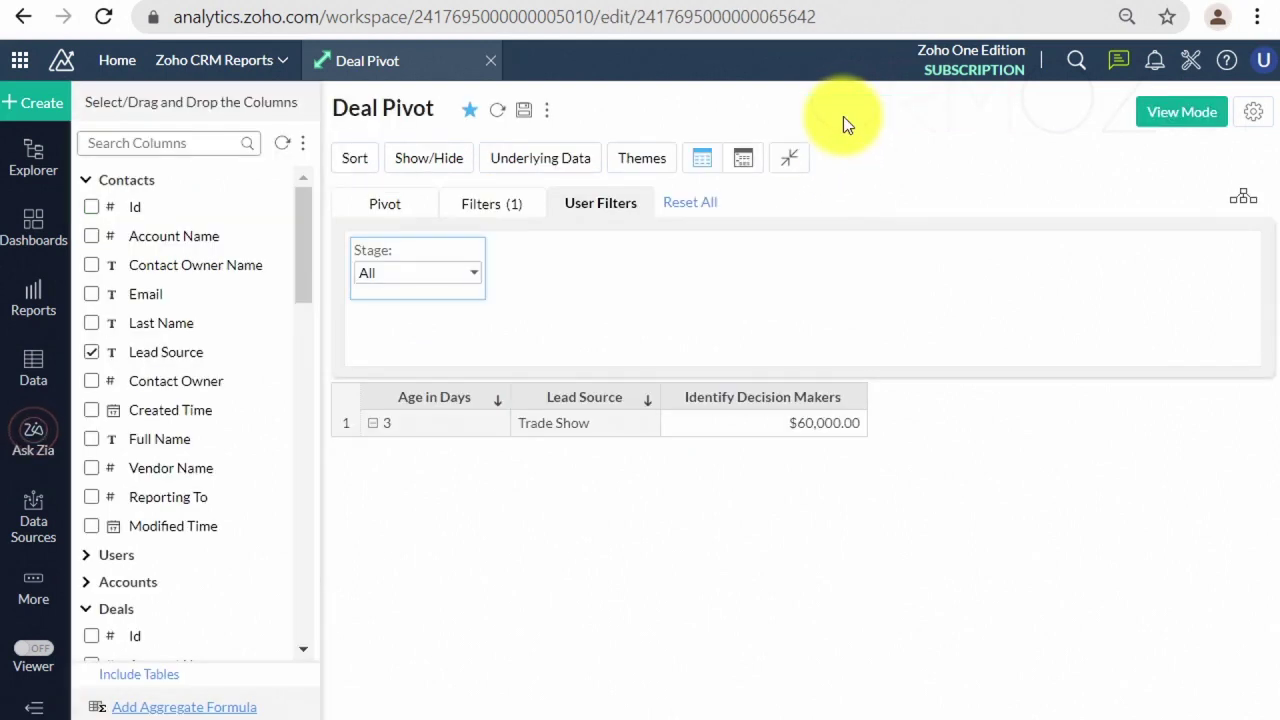
Step: Remove the Age in Days report filter, add Age in Days as a user filter, and regenerate
left_click(496, 207)
left_click(554, 268)
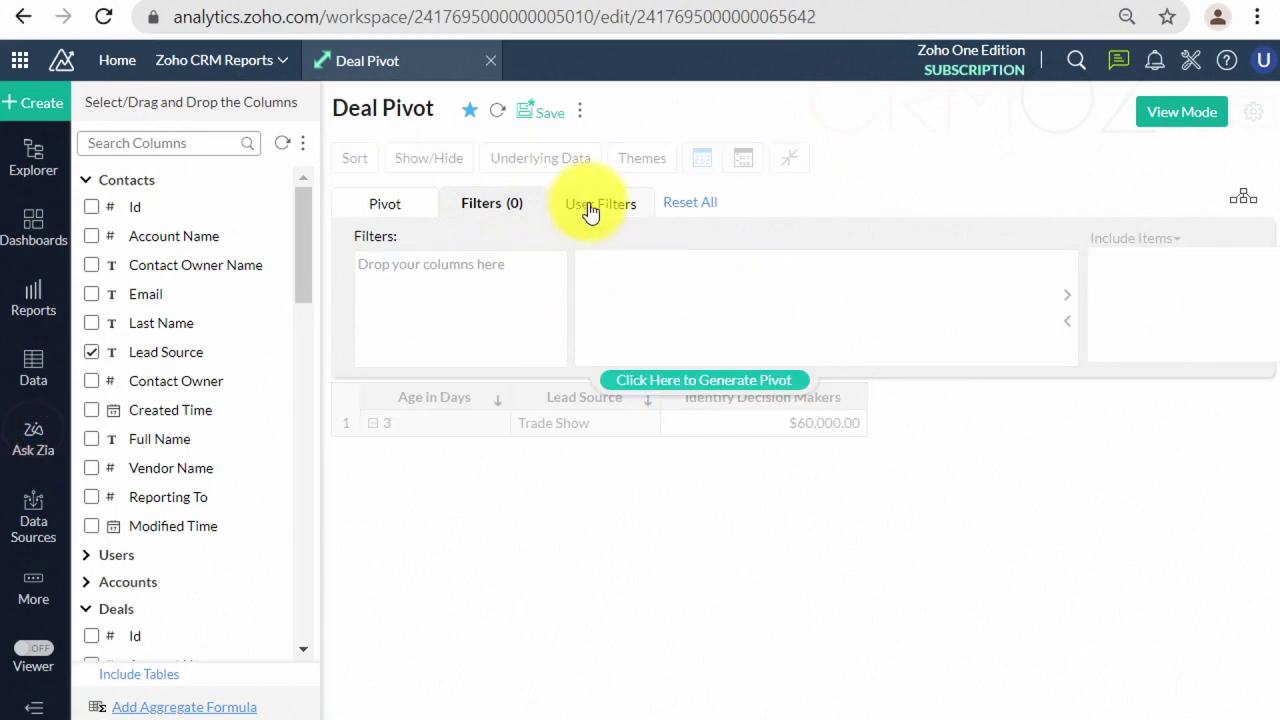
left_click(590, 207)
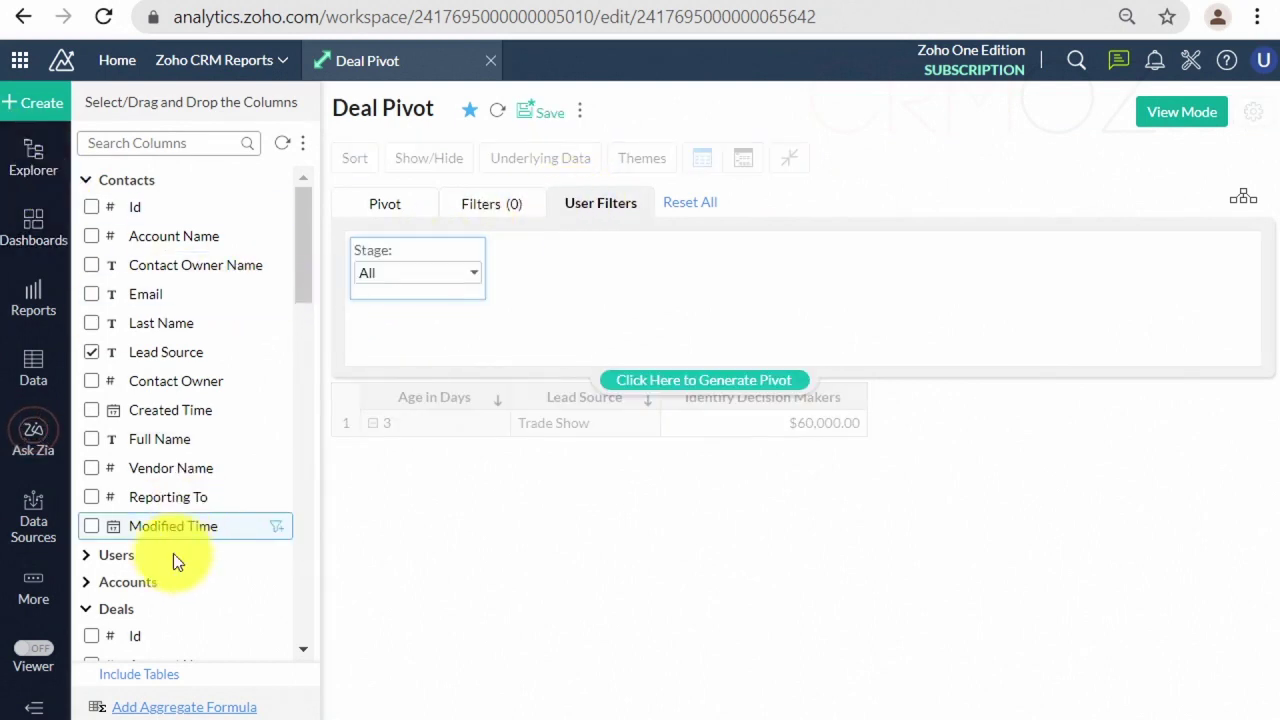
scroll(148, 600, "down", 4)
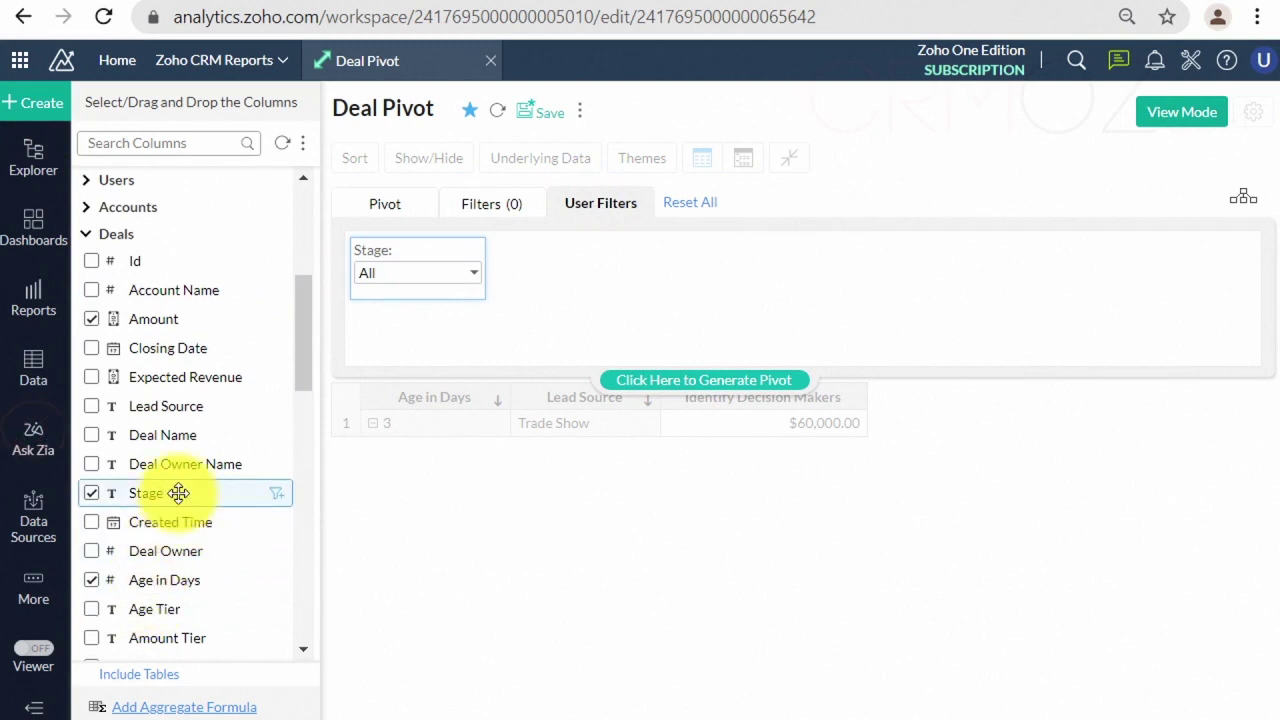
left_click(150, 144)
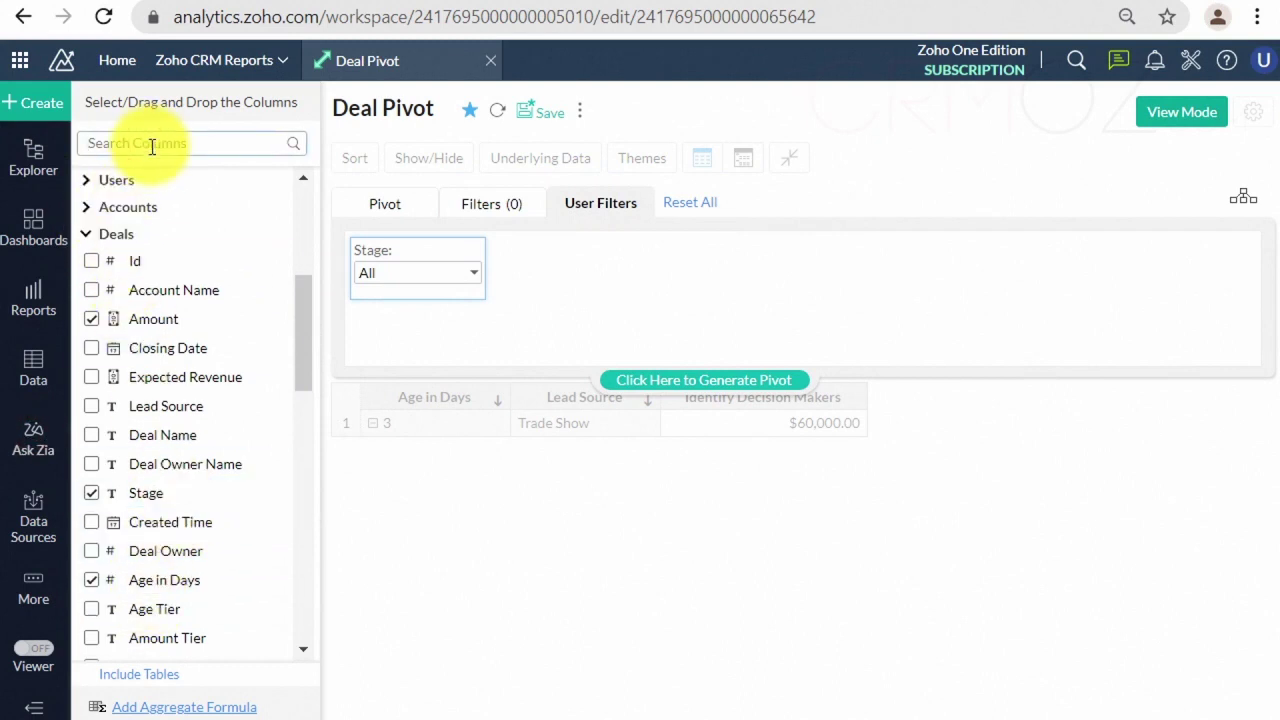
type("фr")
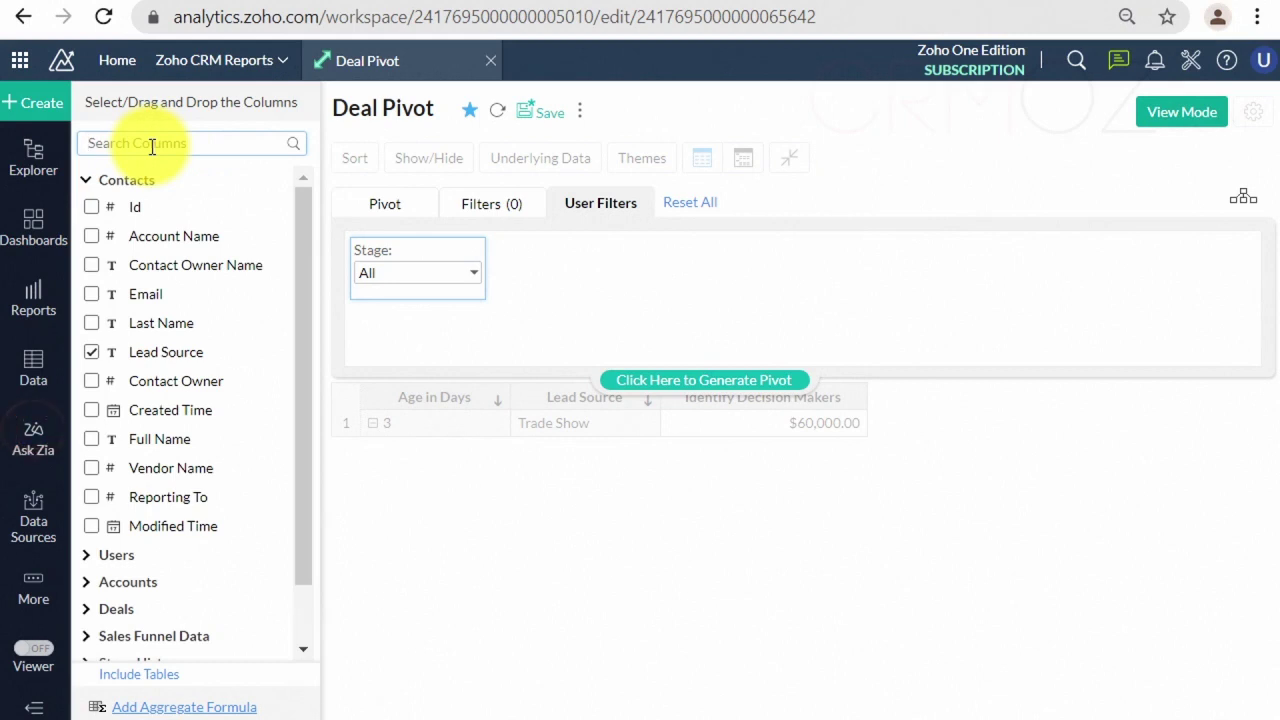
type("age")
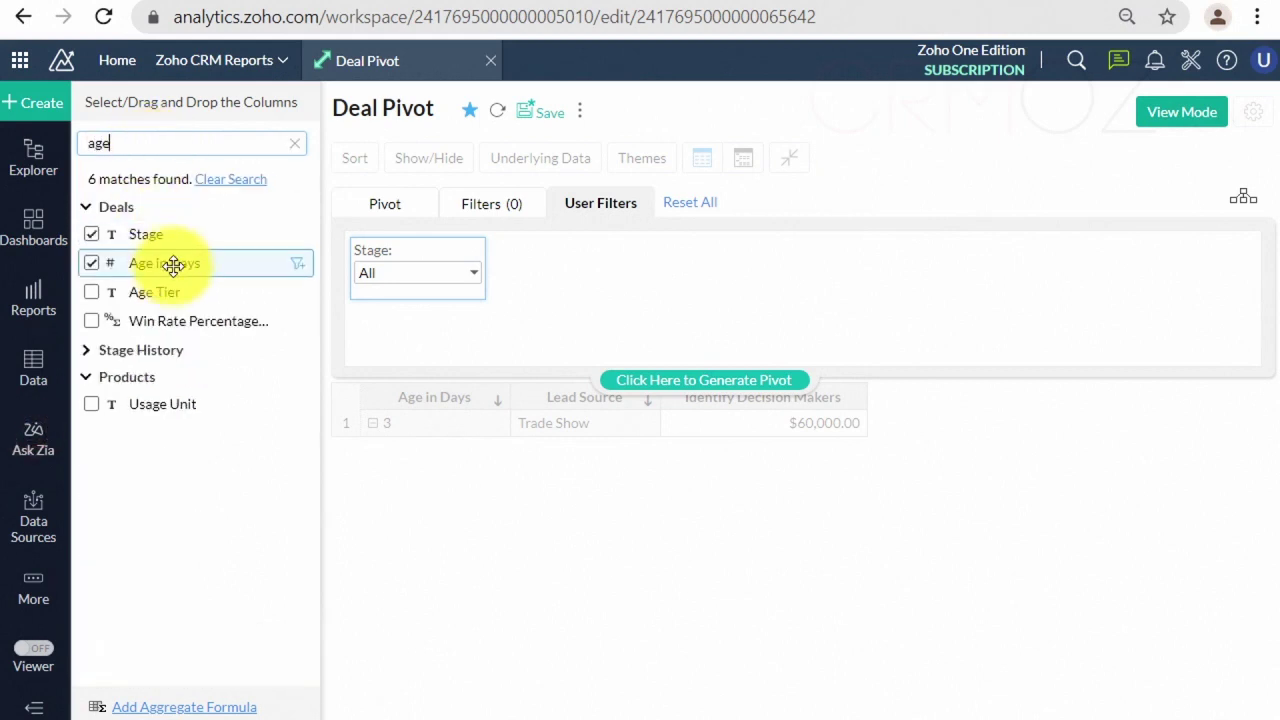
left_click_drag(171, 263, 639, 266)
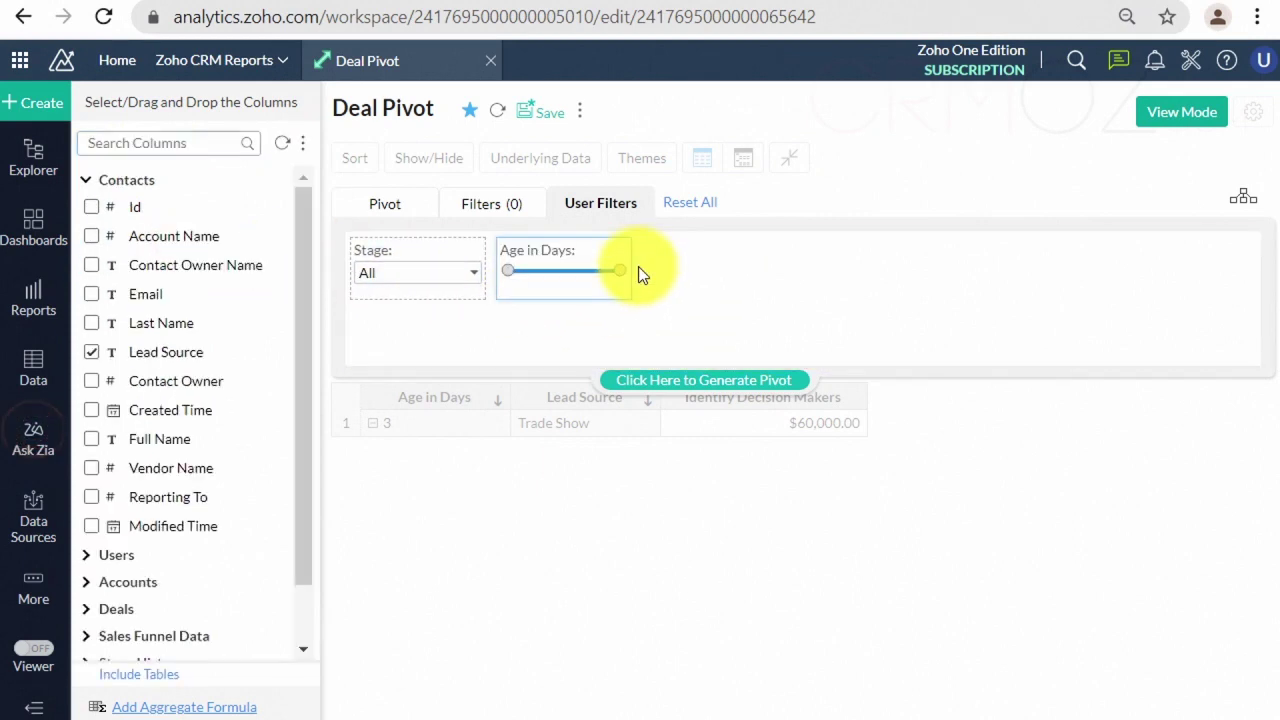
left_click(688, 382)
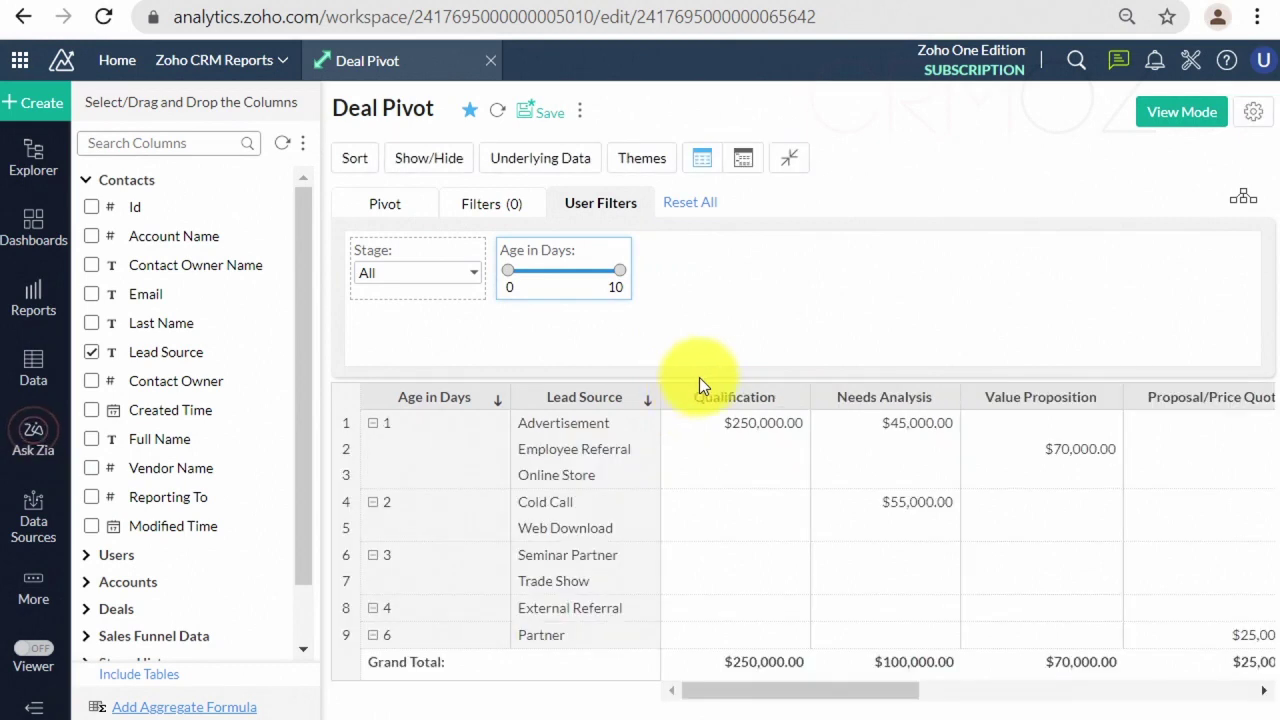
left_click(1186, 113)
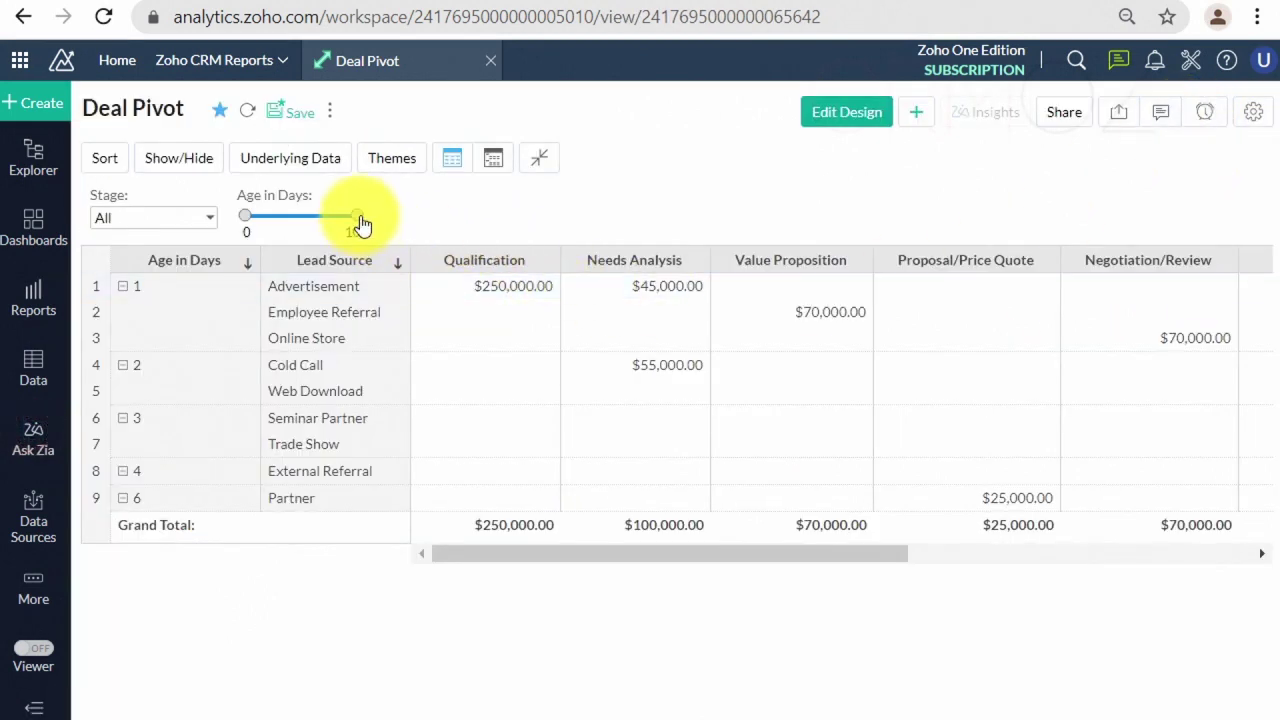
left_click_drag(358, 217, 316, 228)
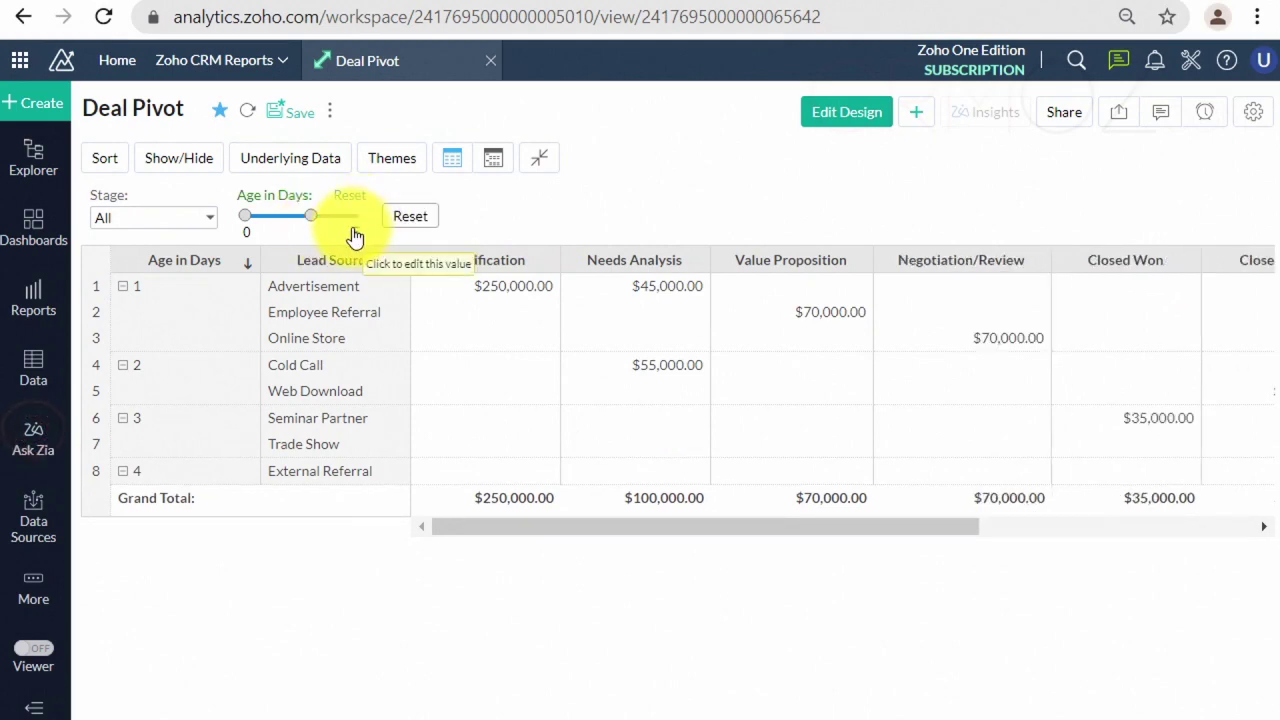
left_click_drag(315, 224, 362, 231)
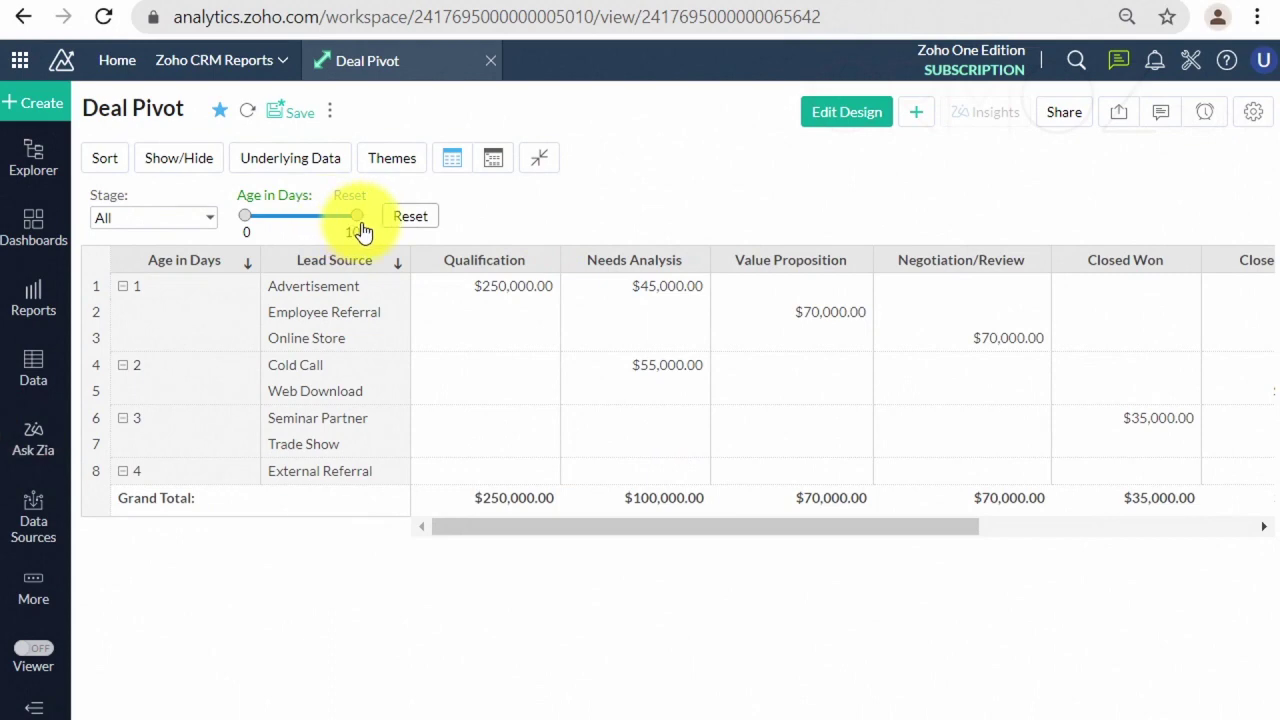
left_click(846, 113)
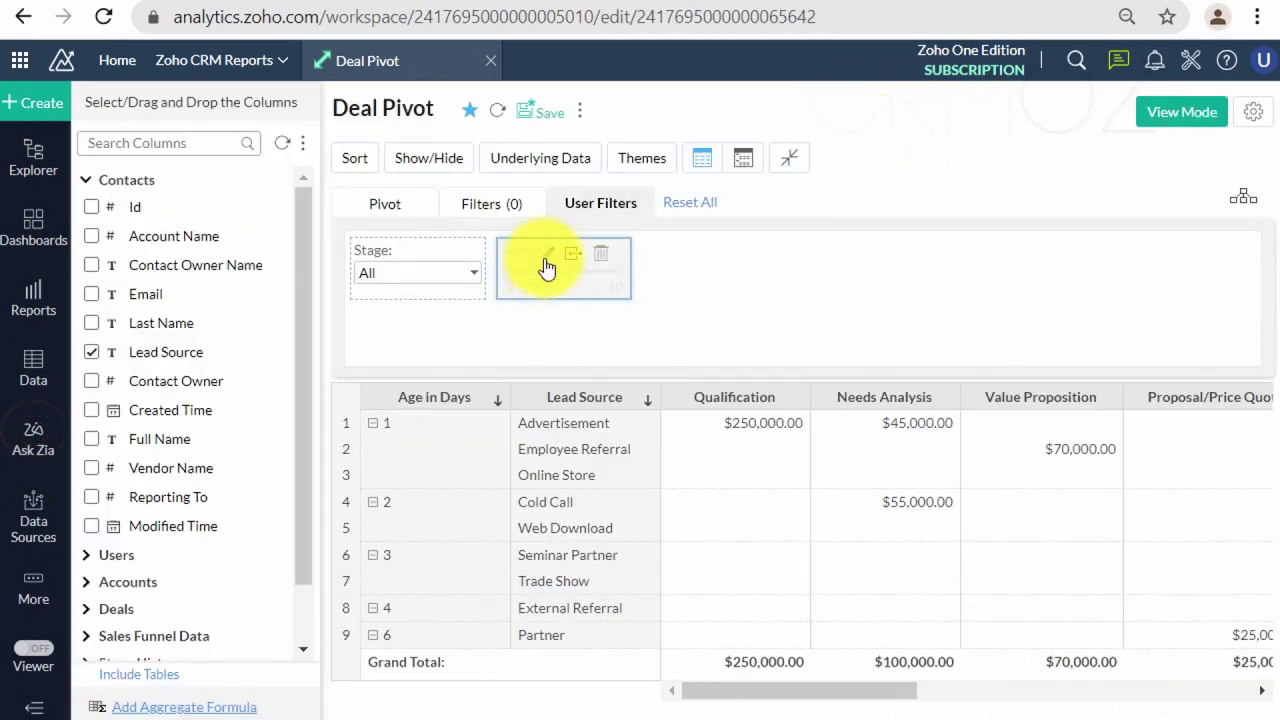
Step: Make the Age in Days user filter a Multi Select Box using Individual Values
left_click(549, 256)
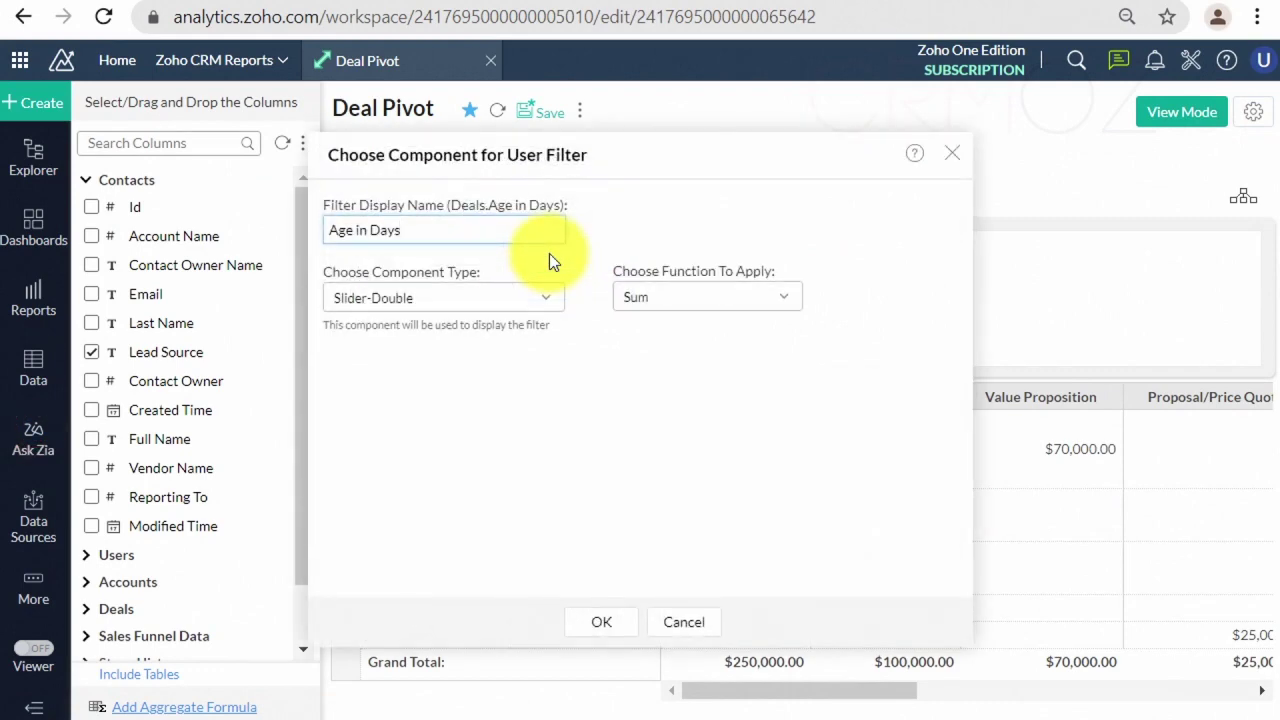
left_click(540, 292)
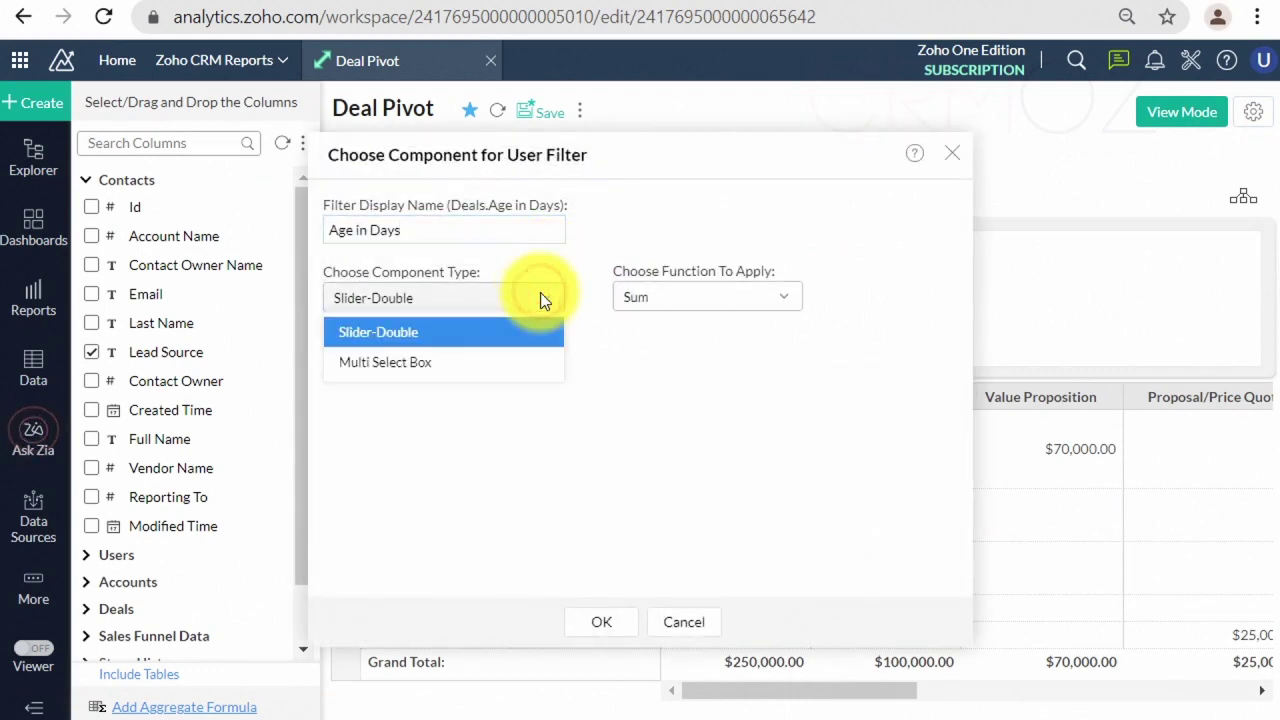
left_click(445, 362)
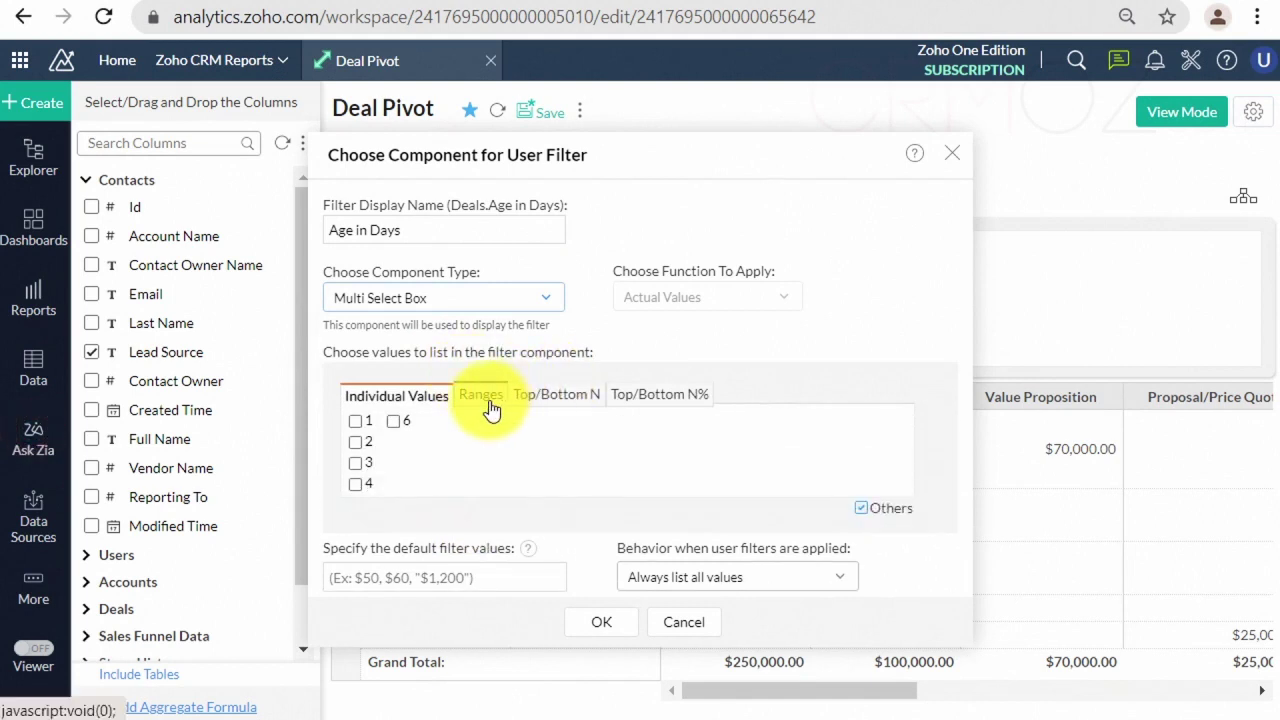
left_click(488, 400)
left_click(558, 398)
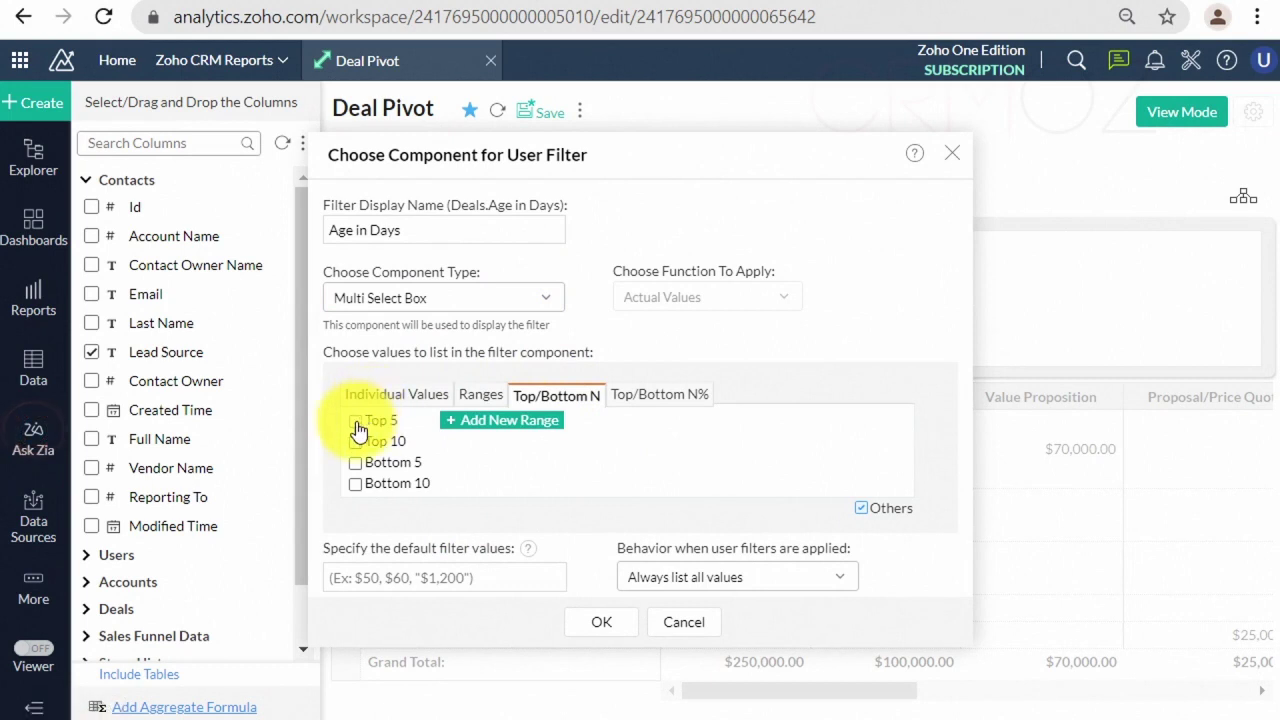
left_click(355, 421)
left_click(356, 424)
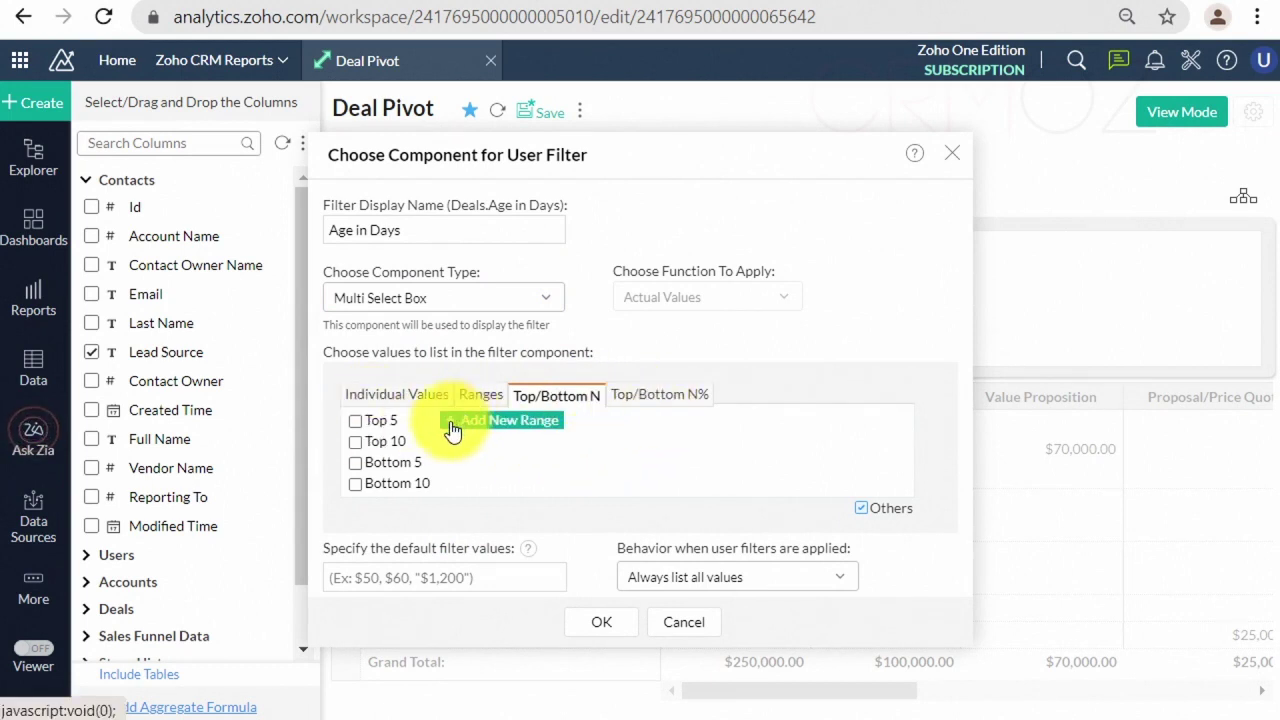
left_click(403, 398)
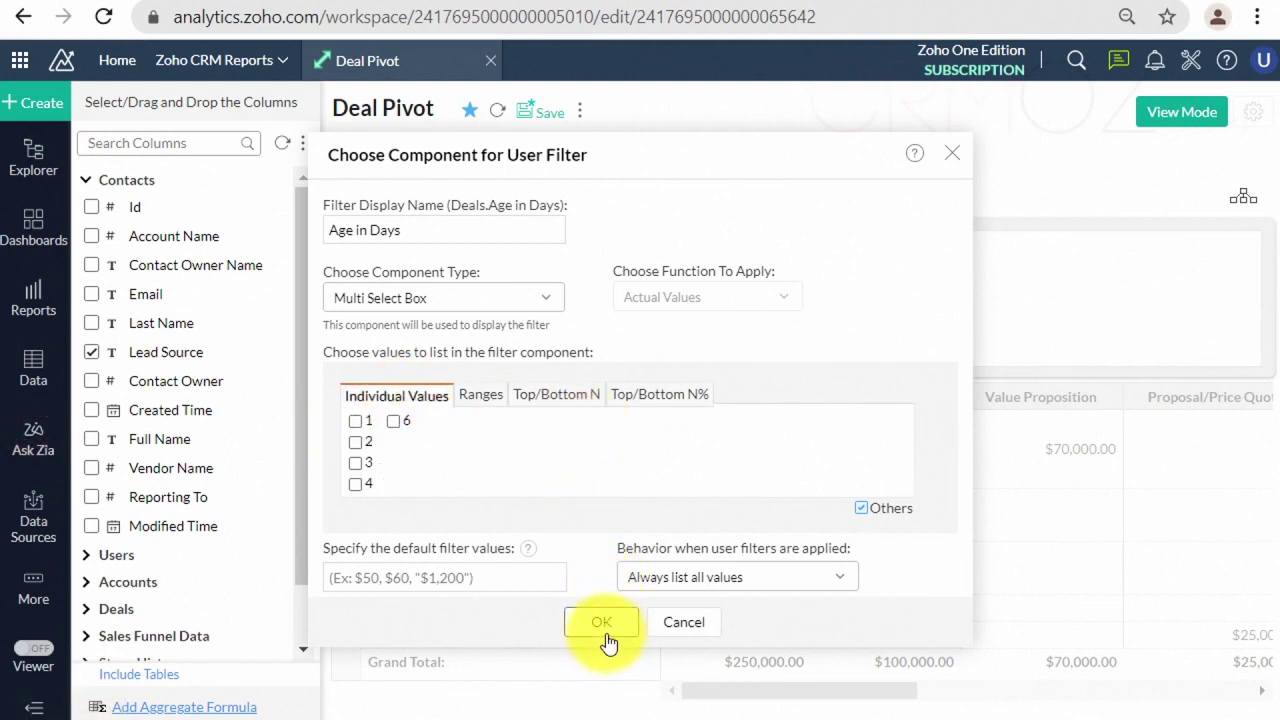
Step: Set default value 1 and select Age values 1, 2, 3, 4 and 6
left_click(410, 577)
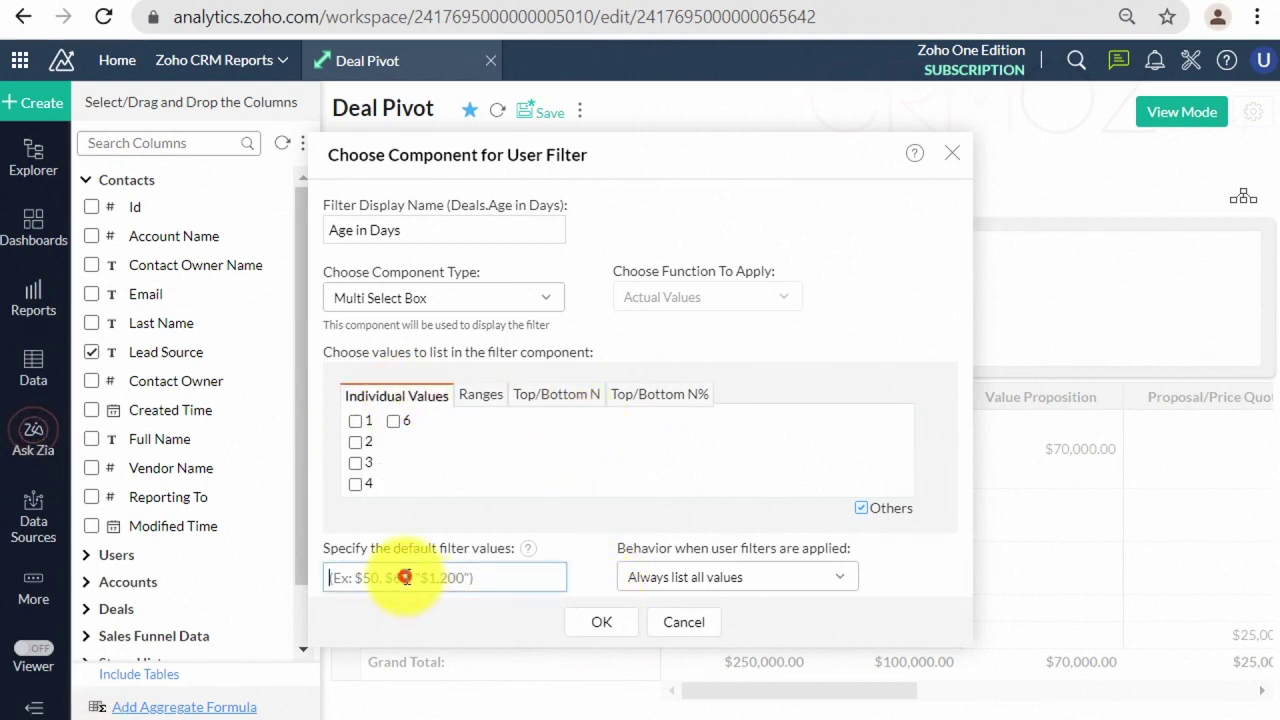
type("1")
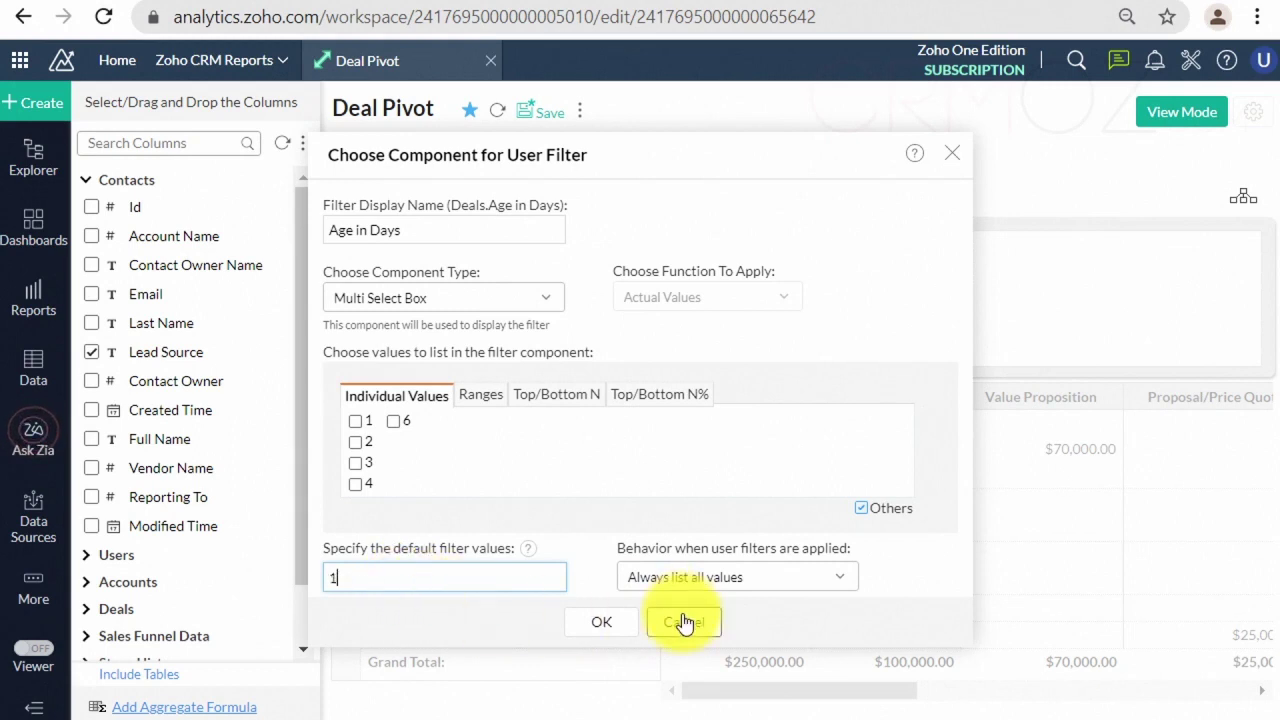
left_click(580, 627)
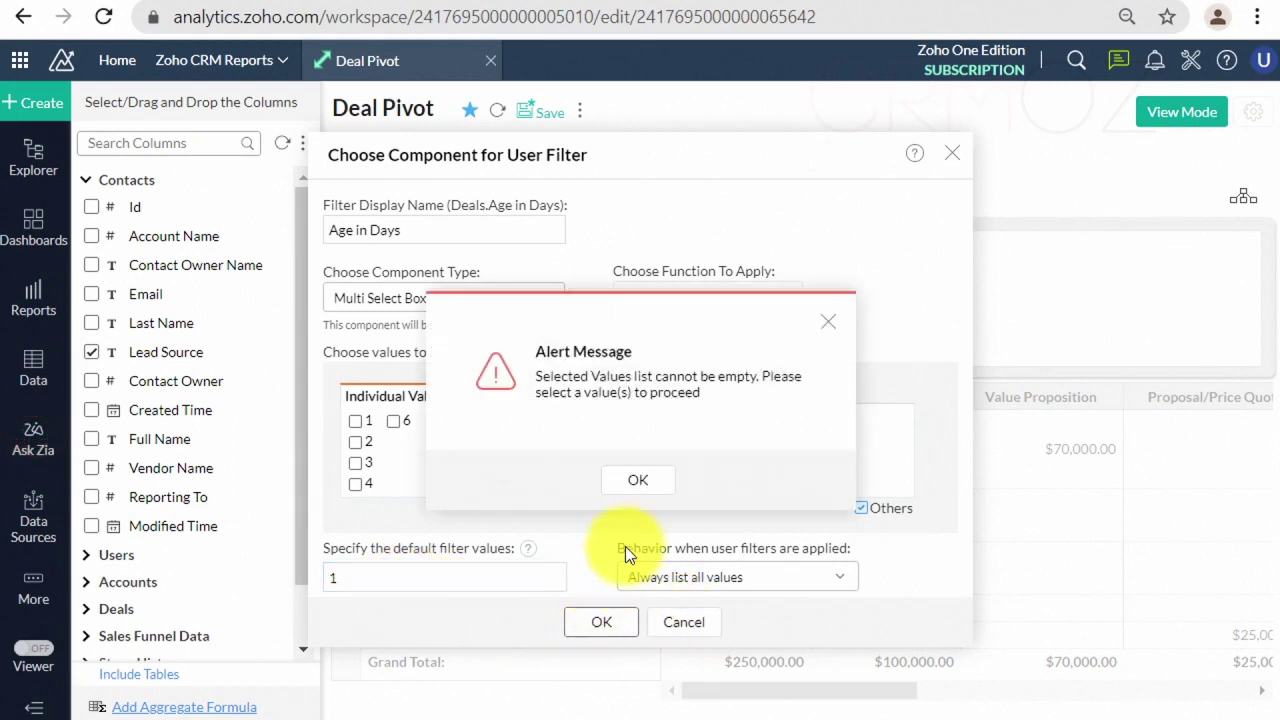
left_click(637, 483)
left_click(357, 420)
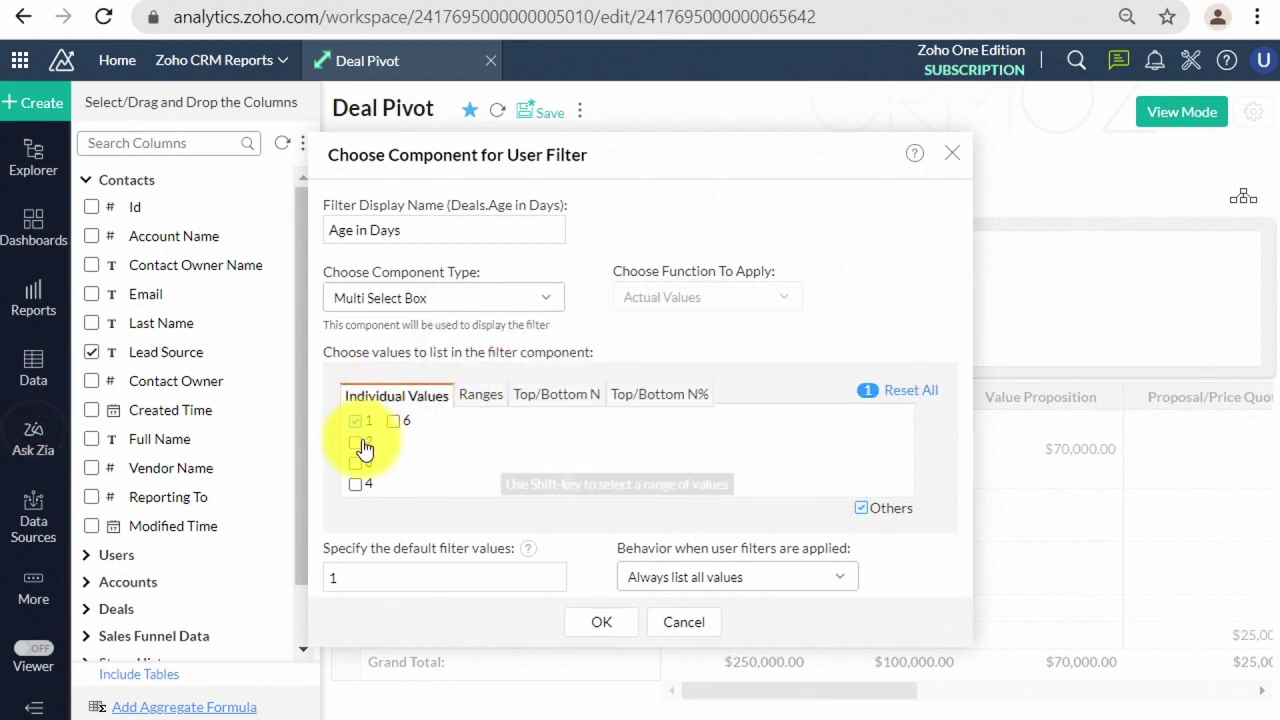
left_click(358, 442)
left_click(357, 463)
left_click(356, 484)
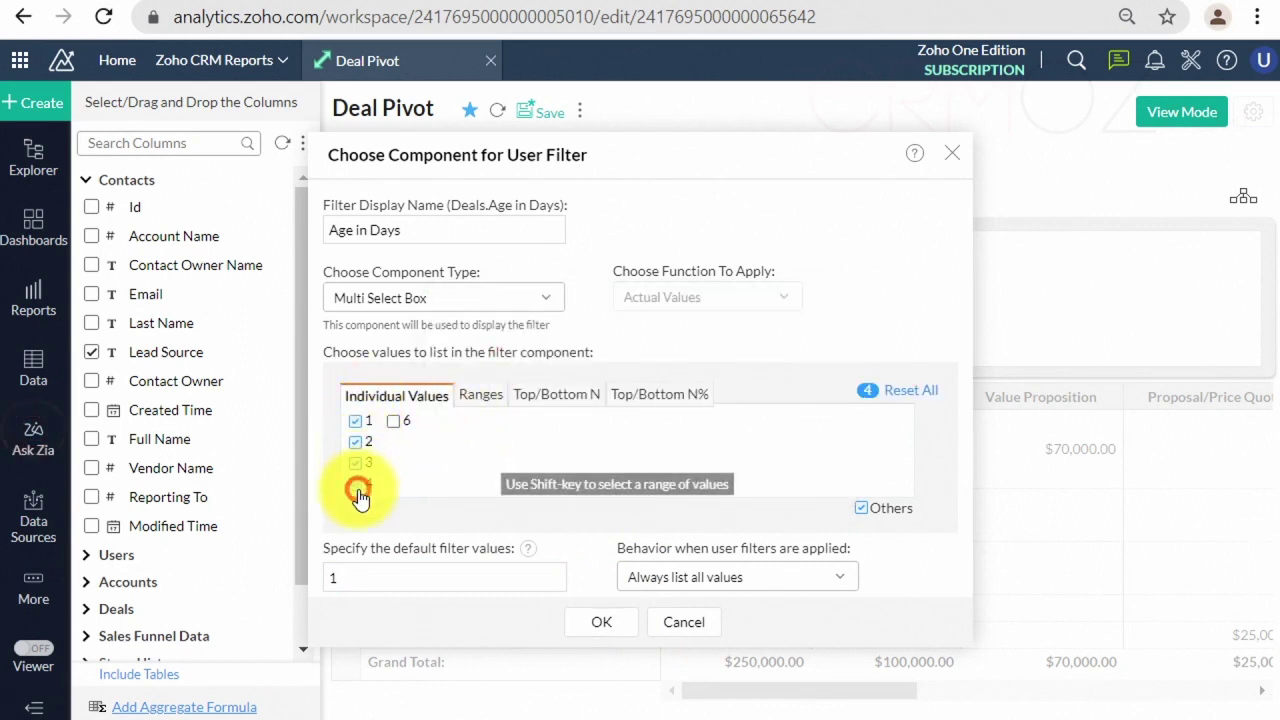
left_click(390, 420)
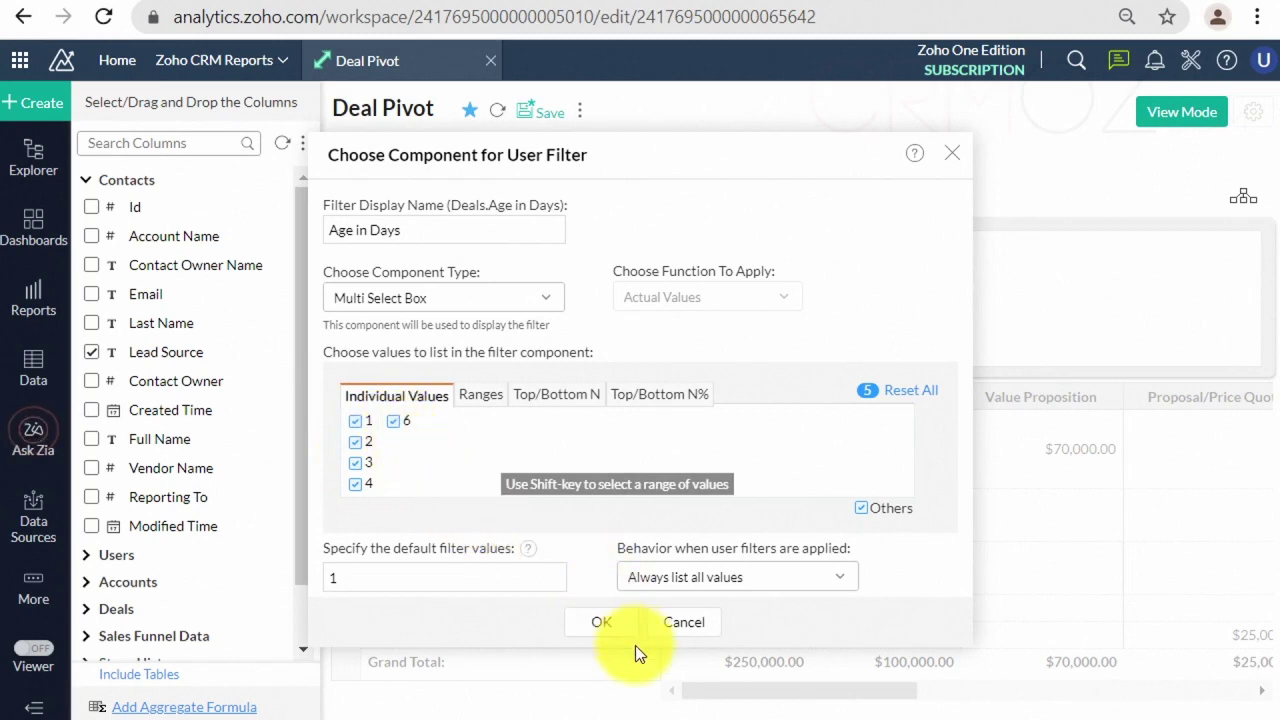
left_click(601, 622)
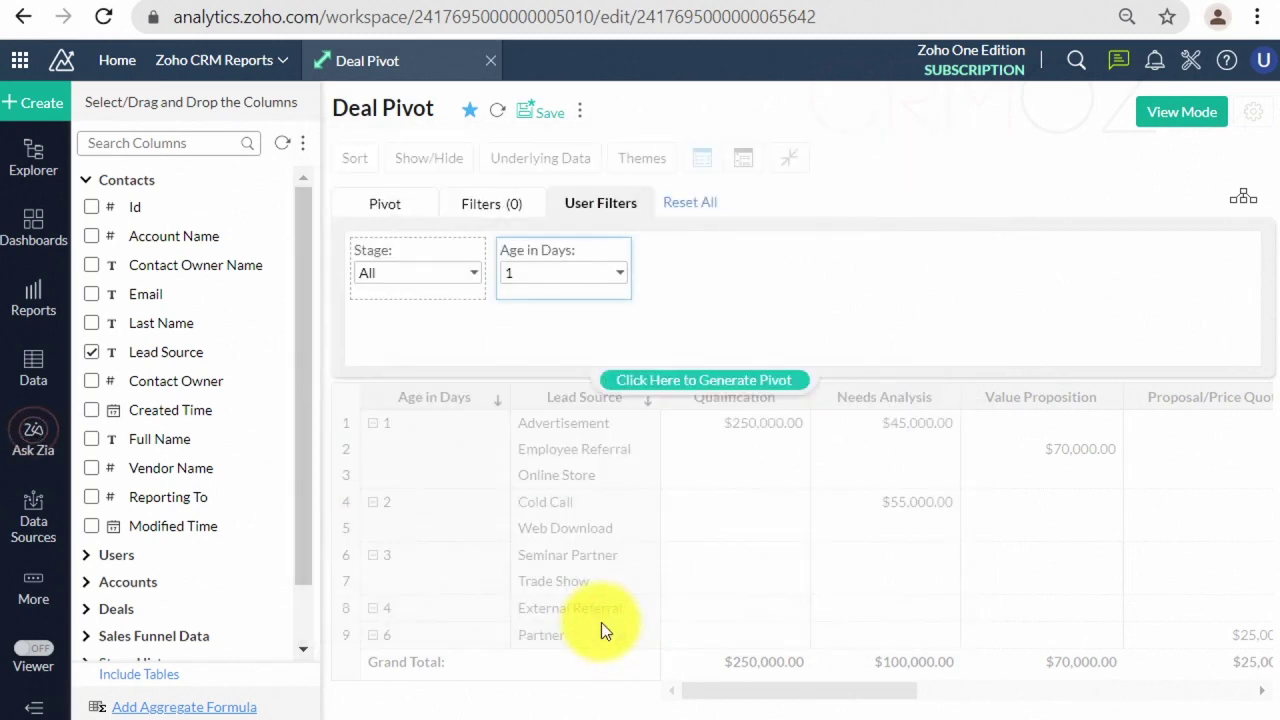
Step: Regenerate the pivot with Age default 1, save it, and switch to View Mode
left_click(655, 374)
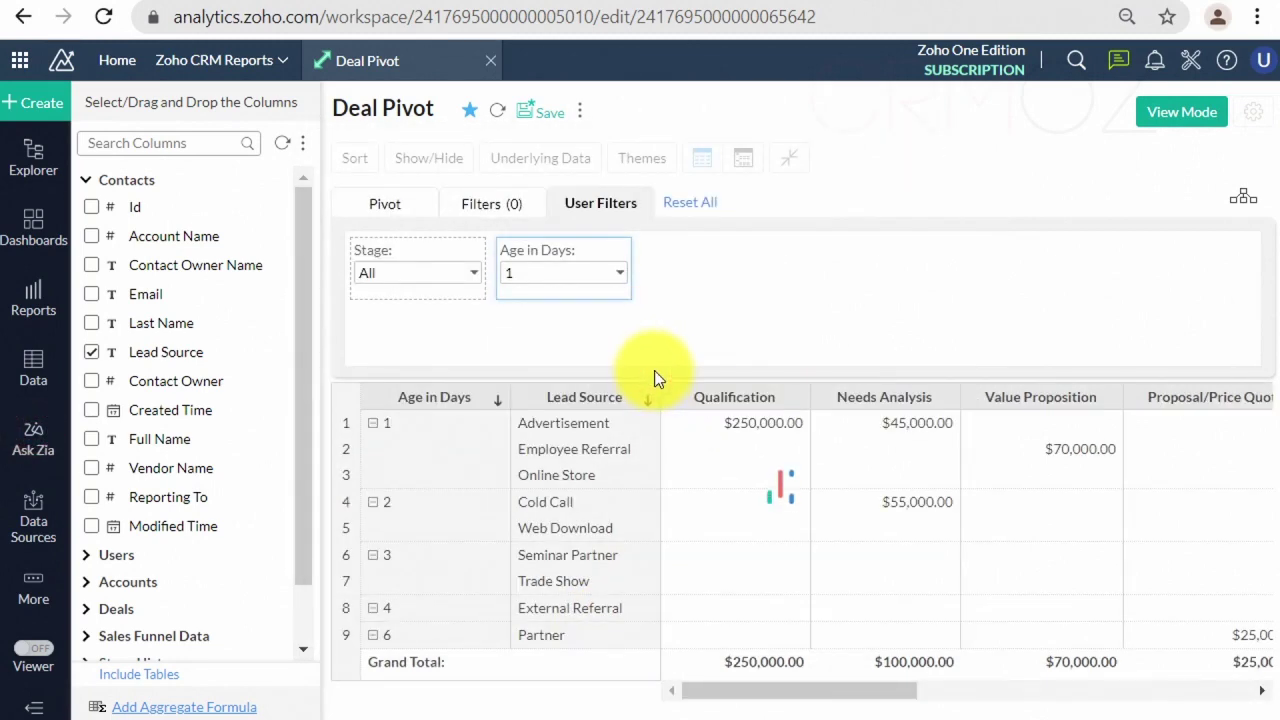
mouse_move(616, 281)
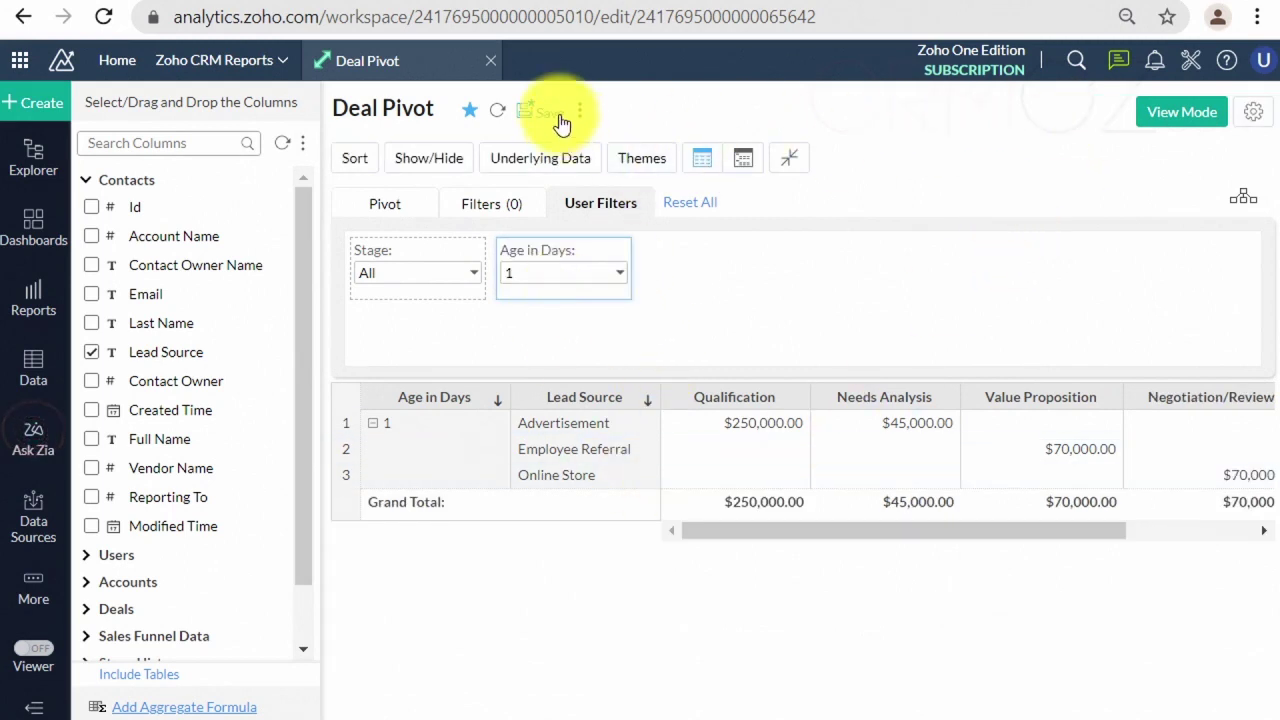
left_click(522, 102)
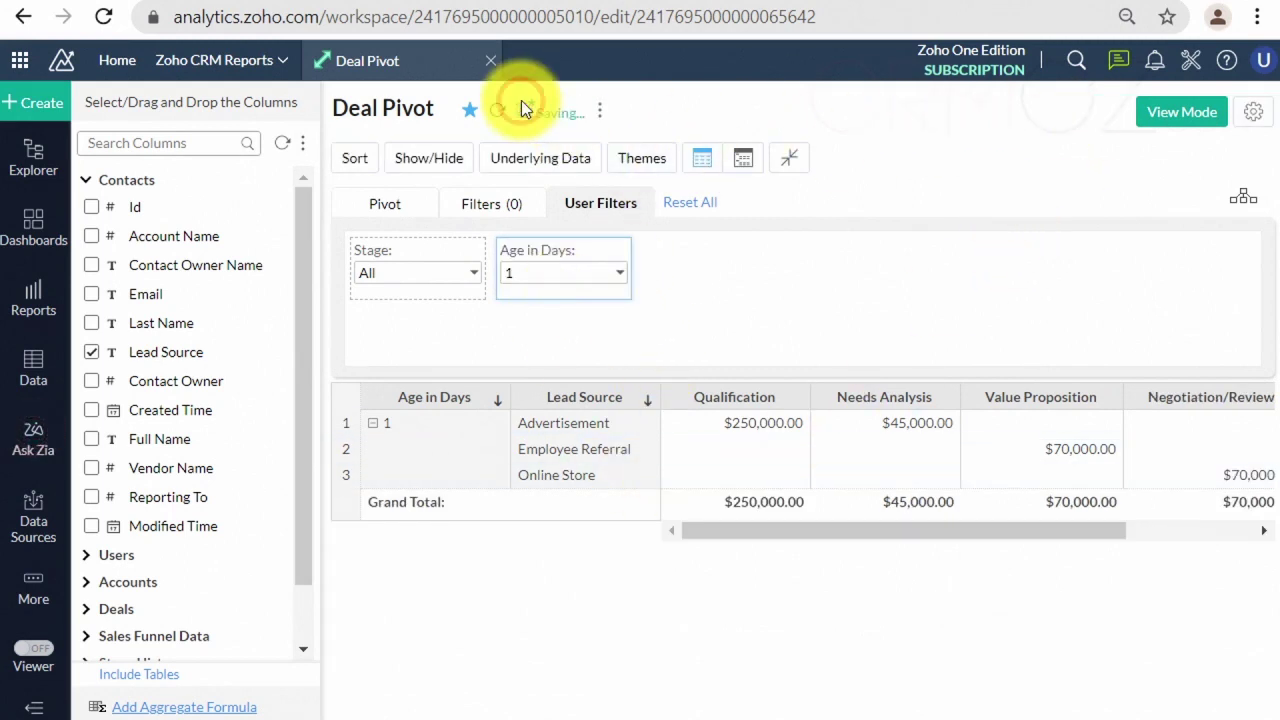
left_click(1175, 112)
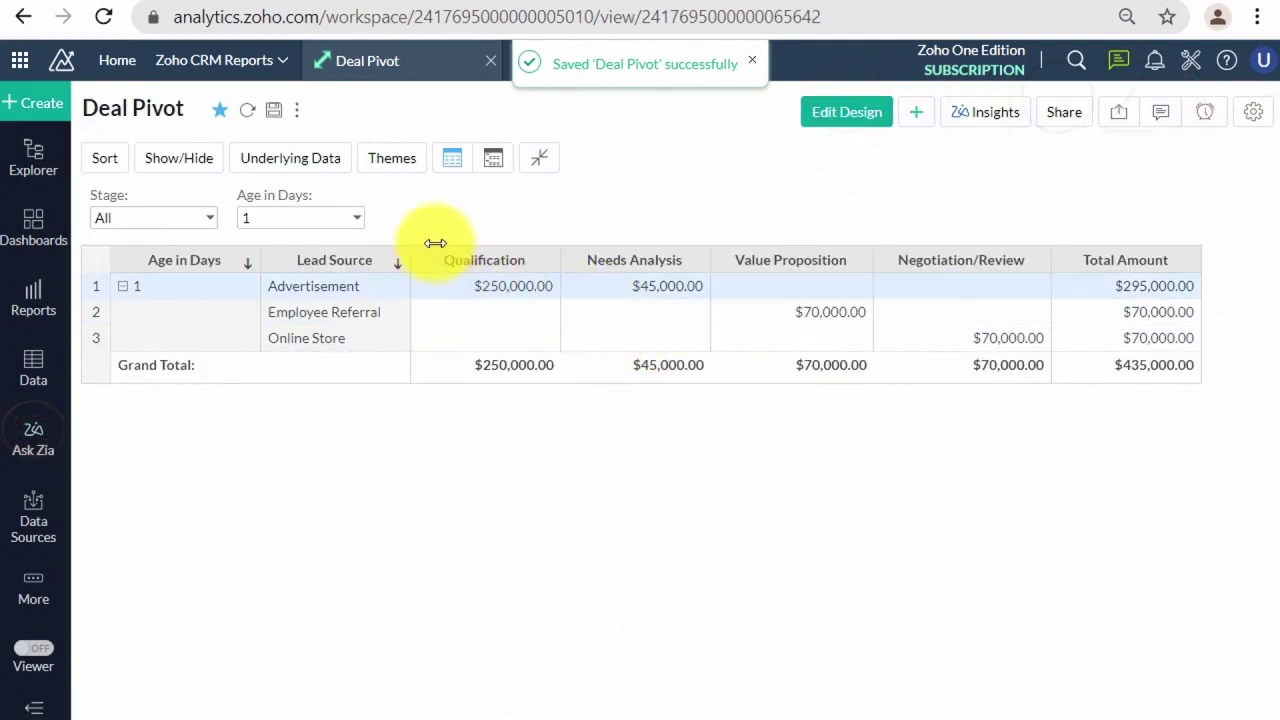
Step: Add value 3 alongside 1 in the Age in Days filter and apply it
left_click(357, 222)
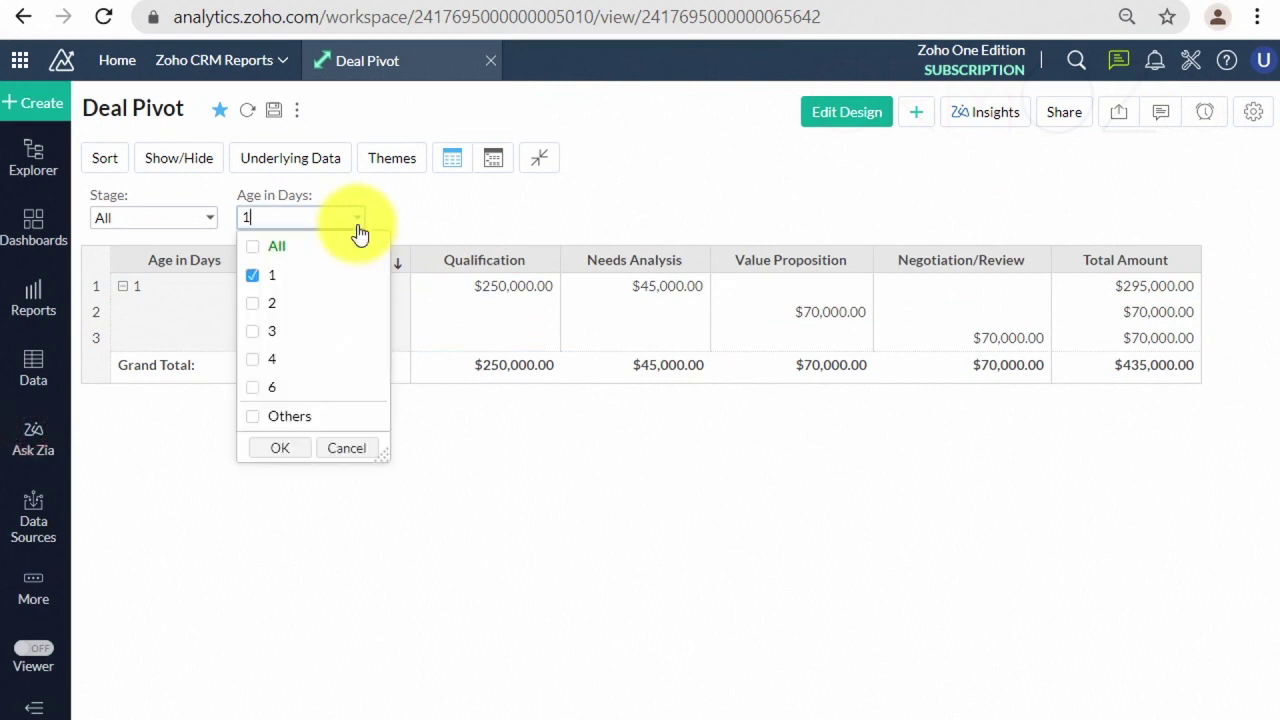
left_click(258, 340)
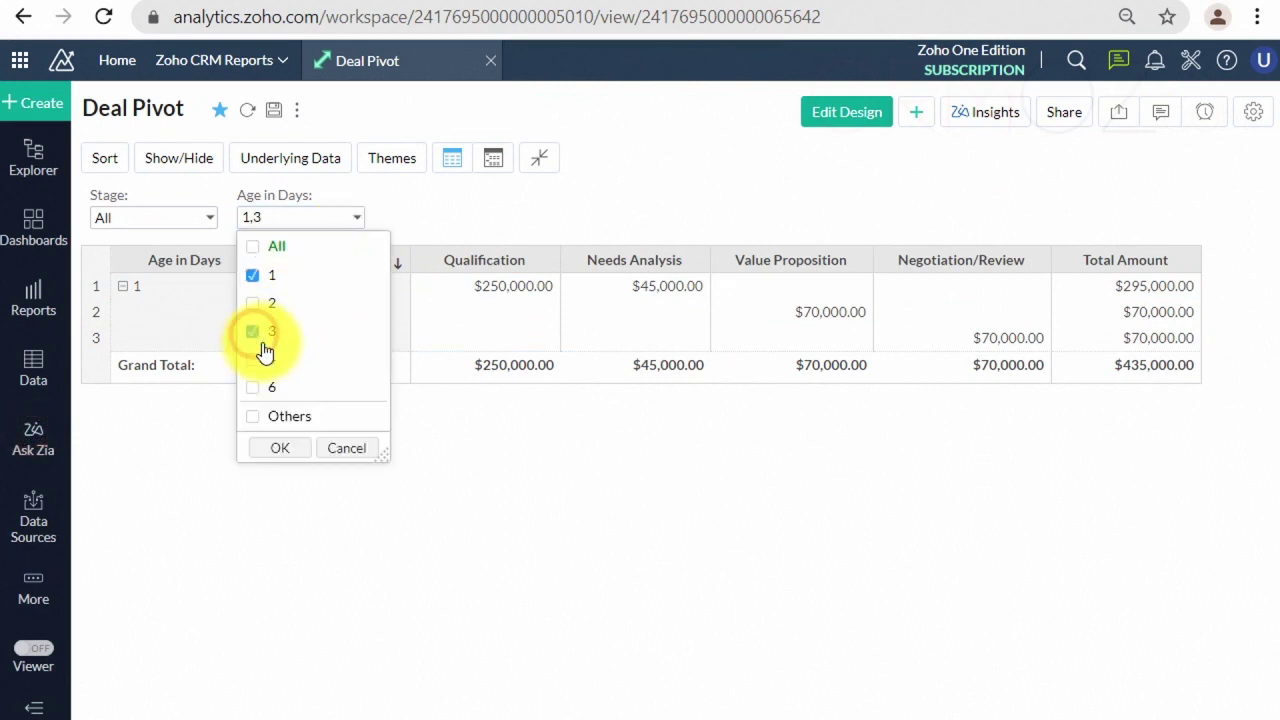
left_click(293, 449)
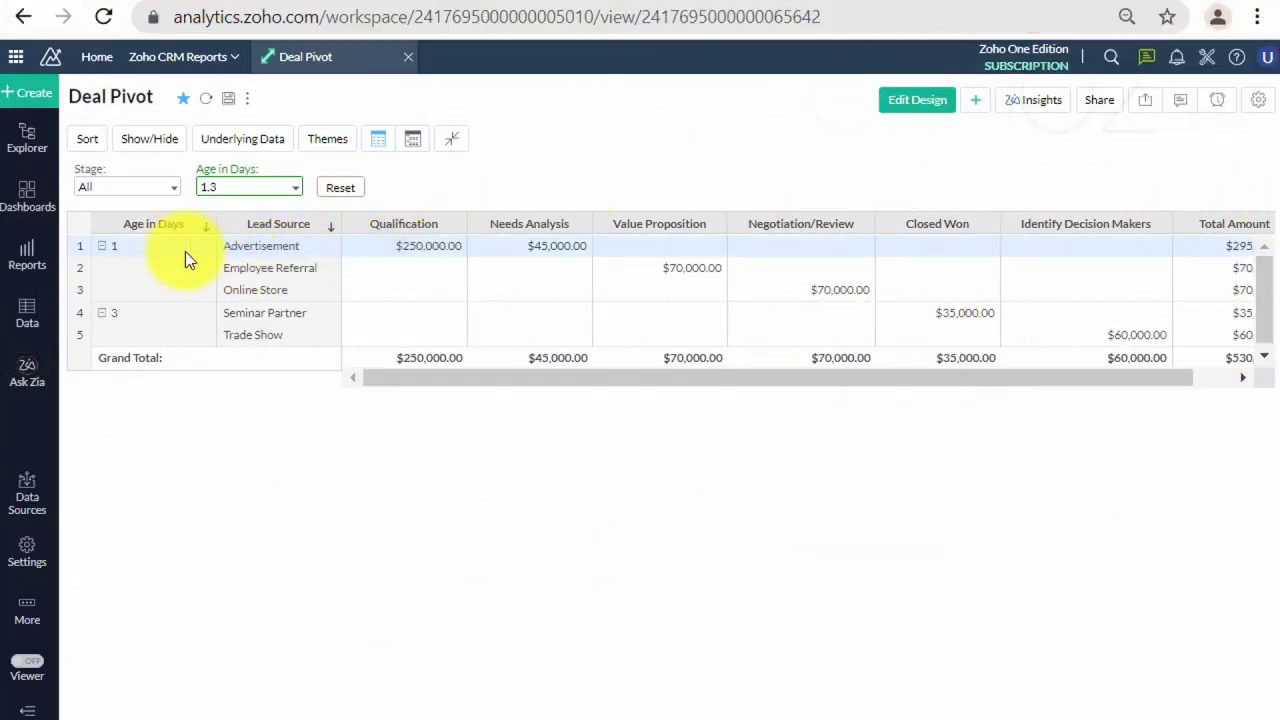
left_click(30, 246)
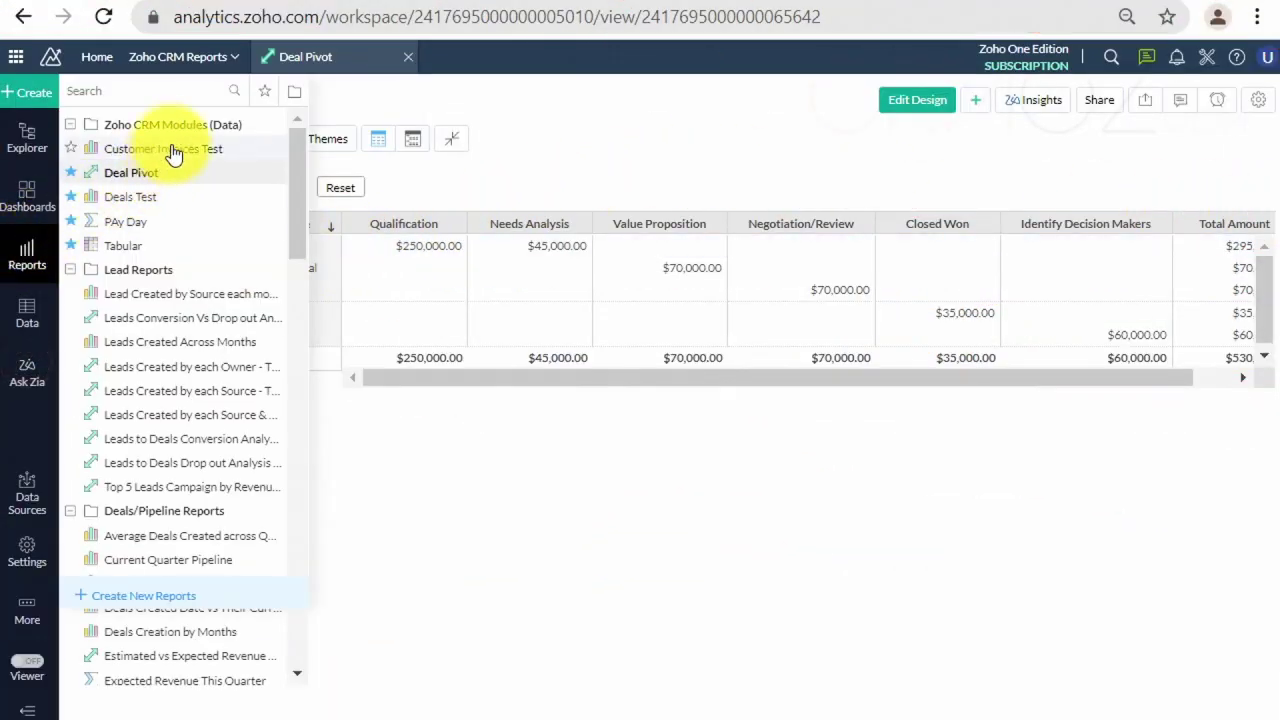
Step: Open the PAy Day report from the favourite reports list
left_click(265, 93)
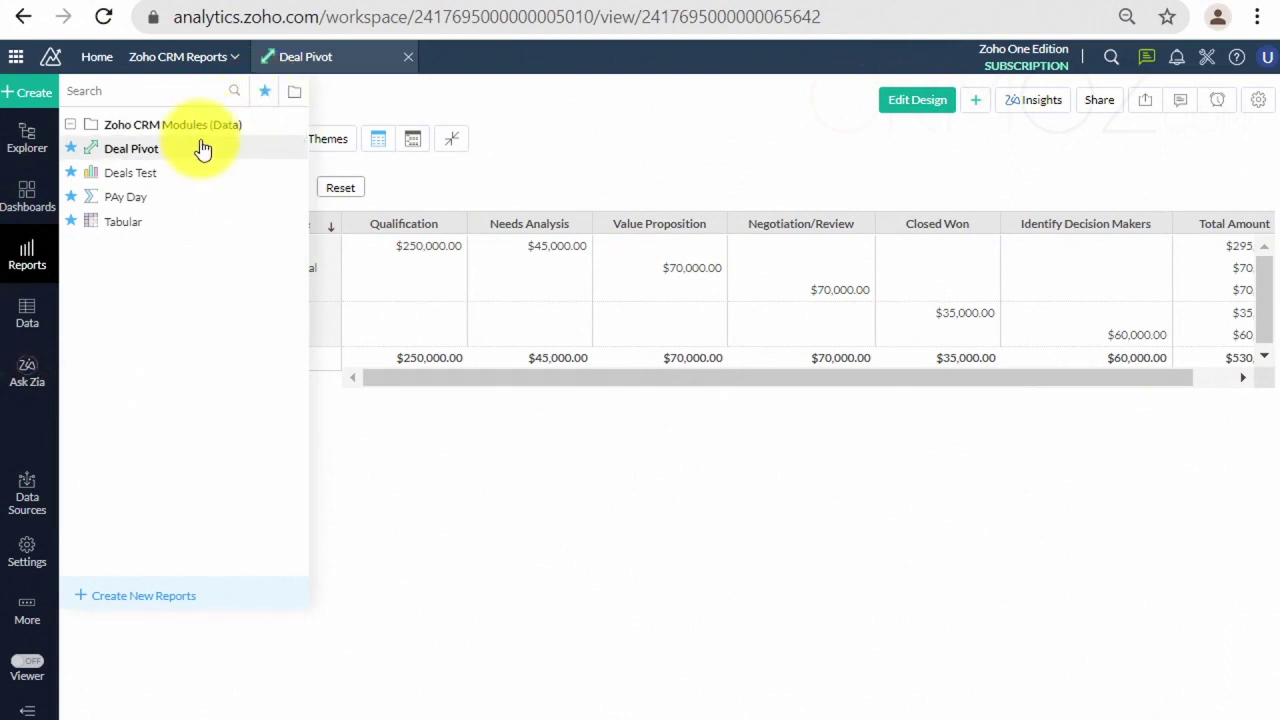
left_click(148, 195)
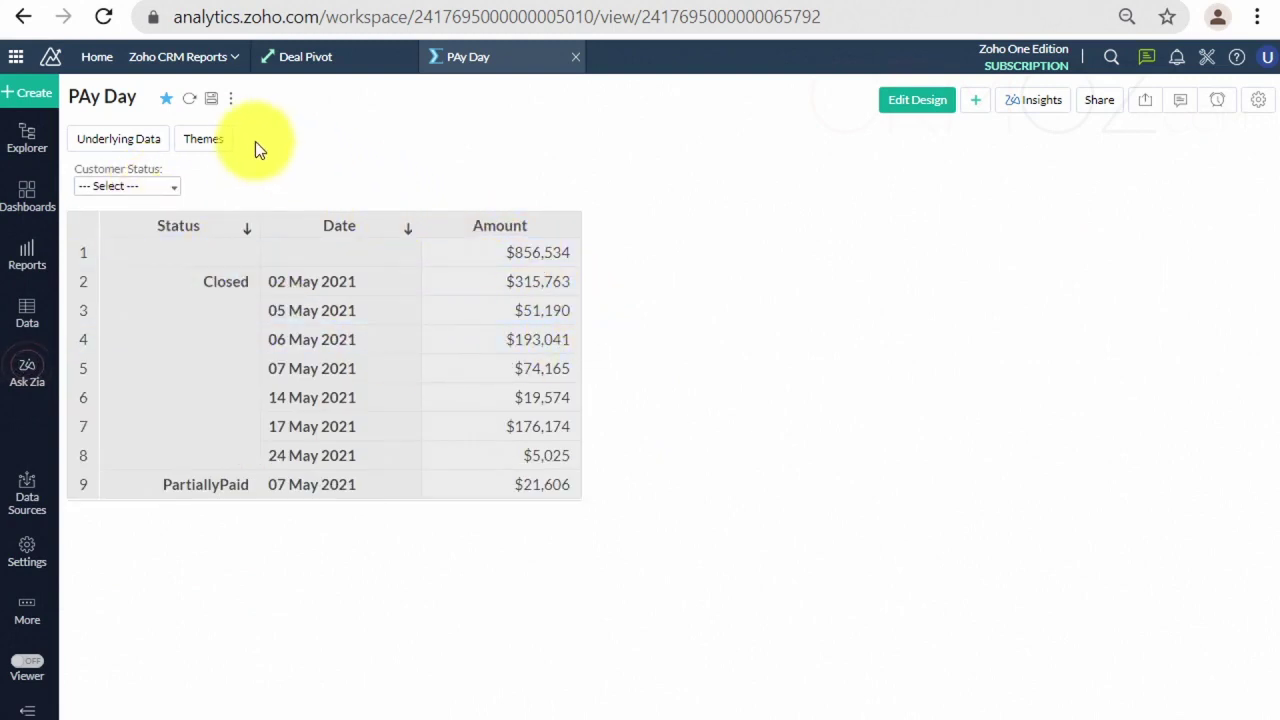
left_click(210, 140)
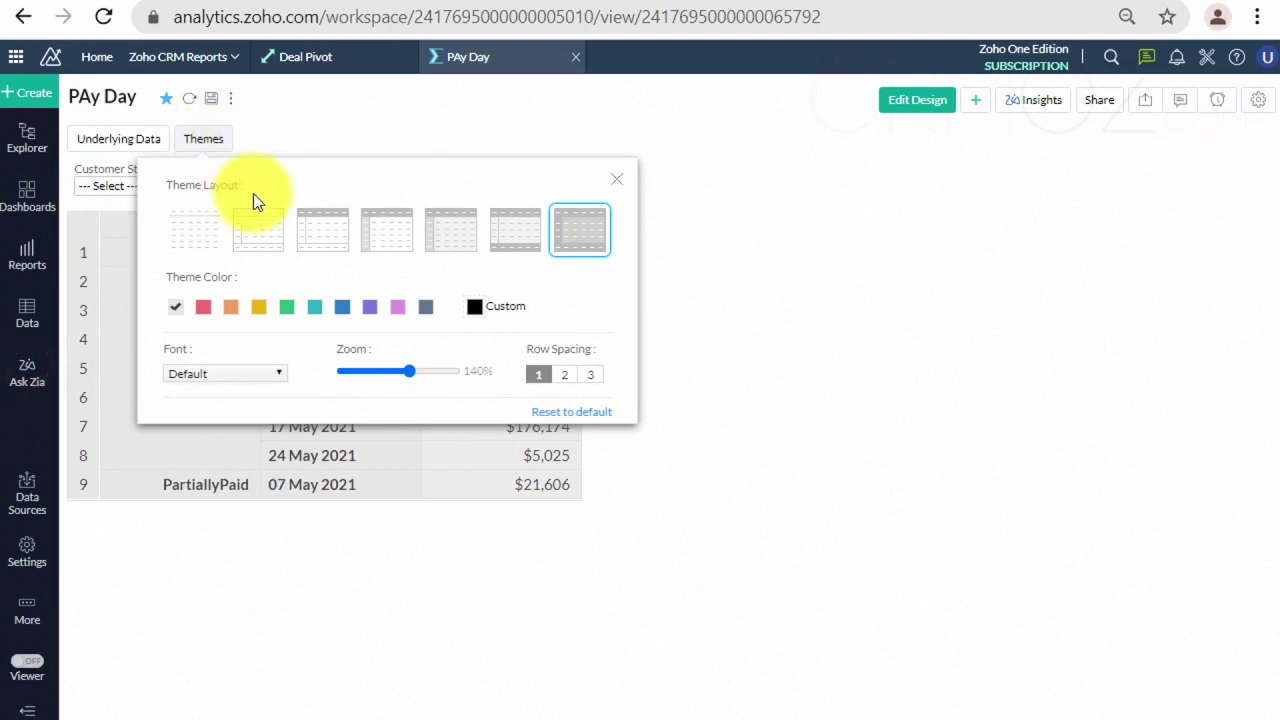
Step: Apply the second, bordered Theme Layout to the PAy Day table
left_click(259, 225)
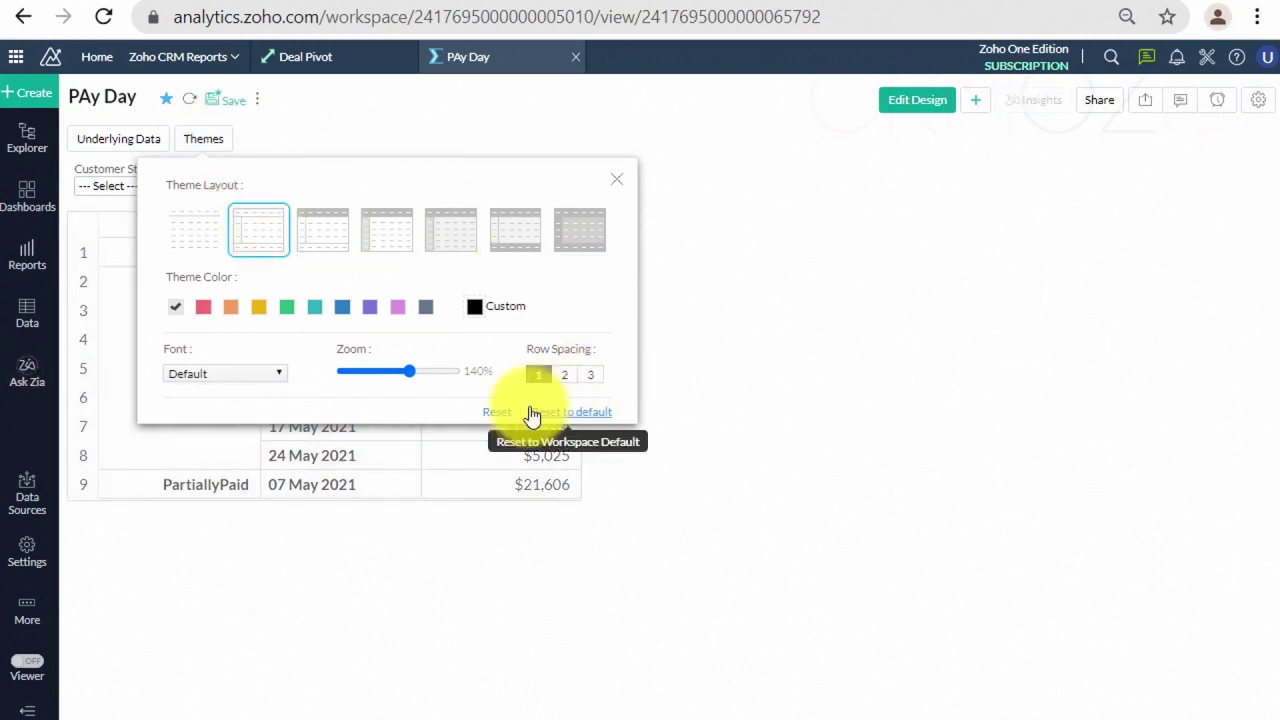
left_click(733, 370)
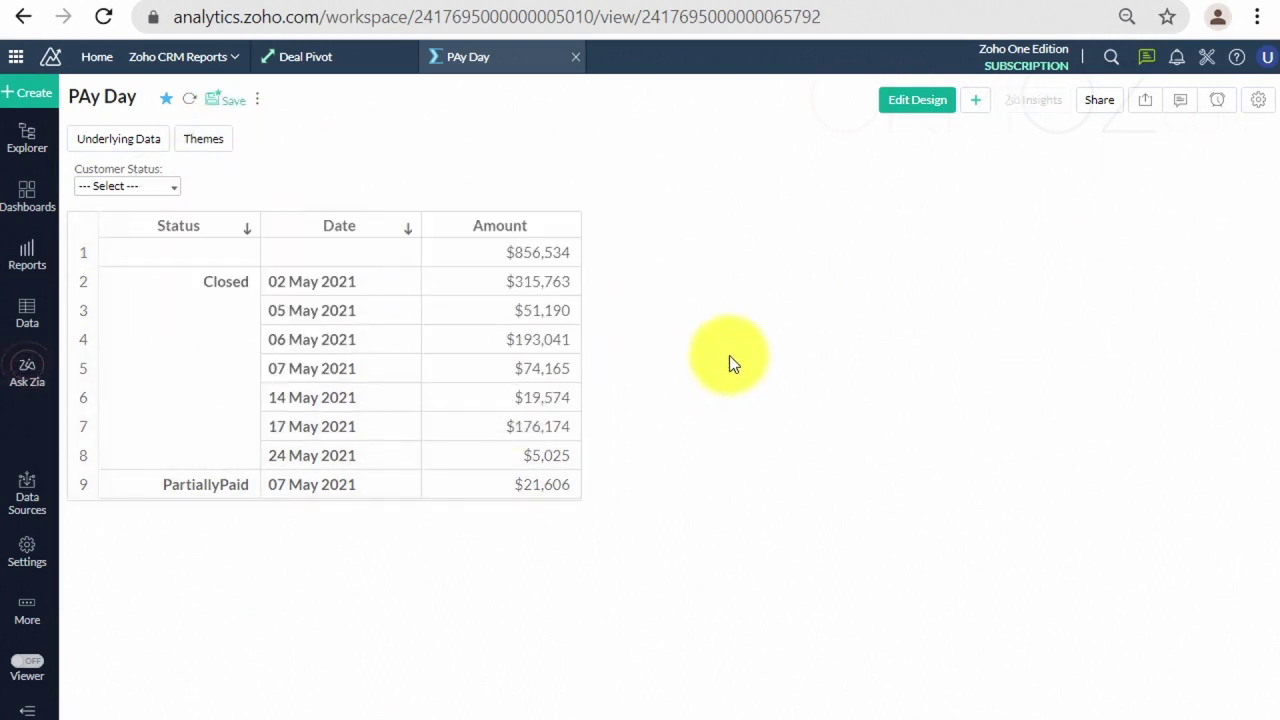
left_click(1262, 102)
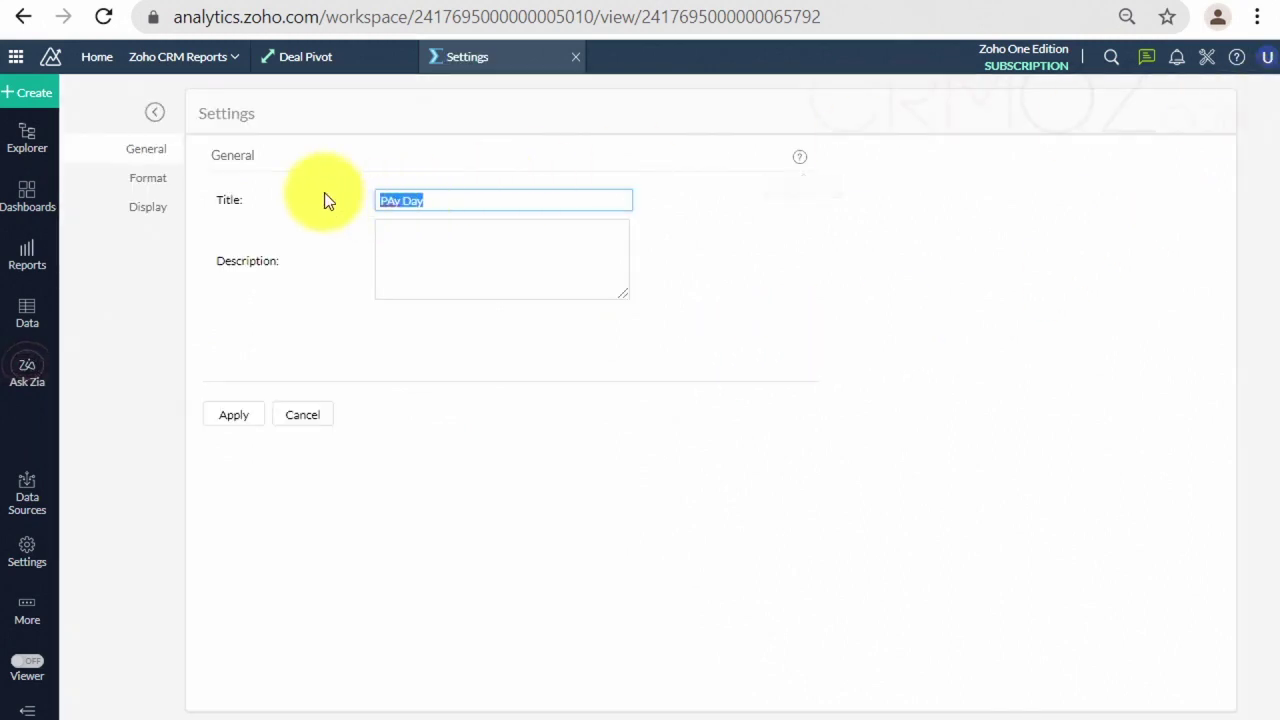
Step: Left-align the Invoice Status column in the Format settings
left_click(147, 175)
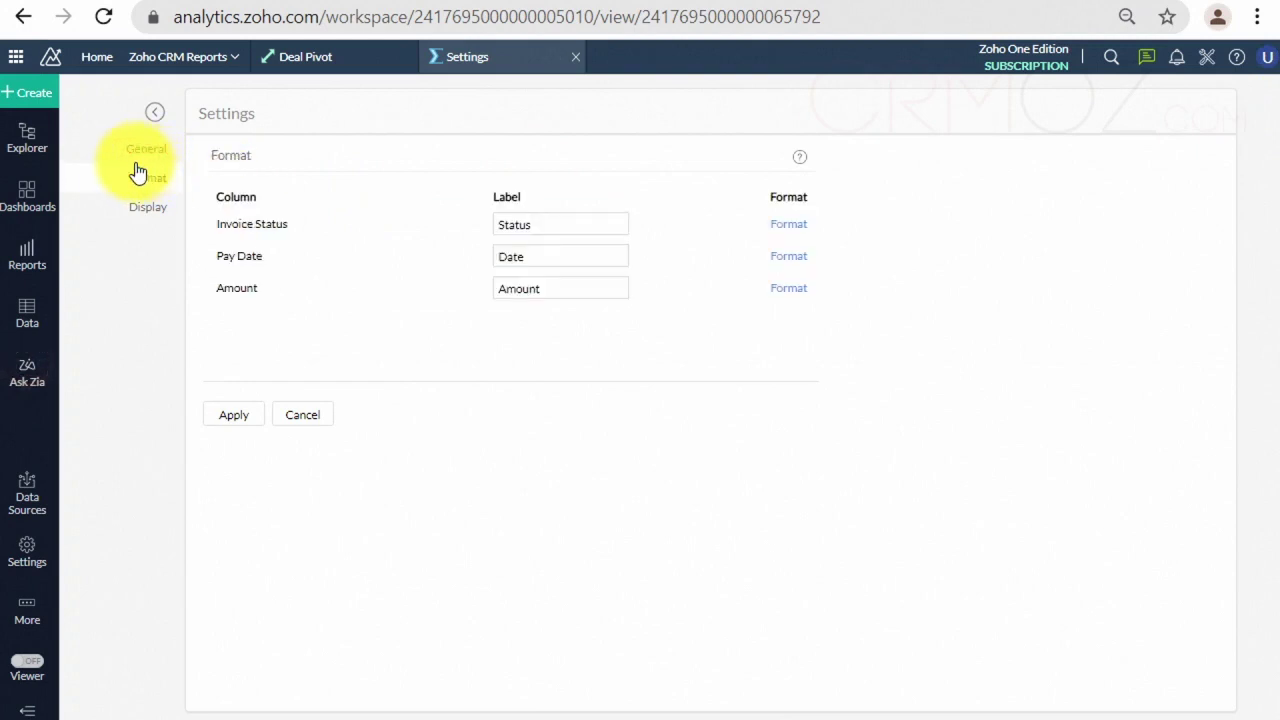
left_click(789, 224)
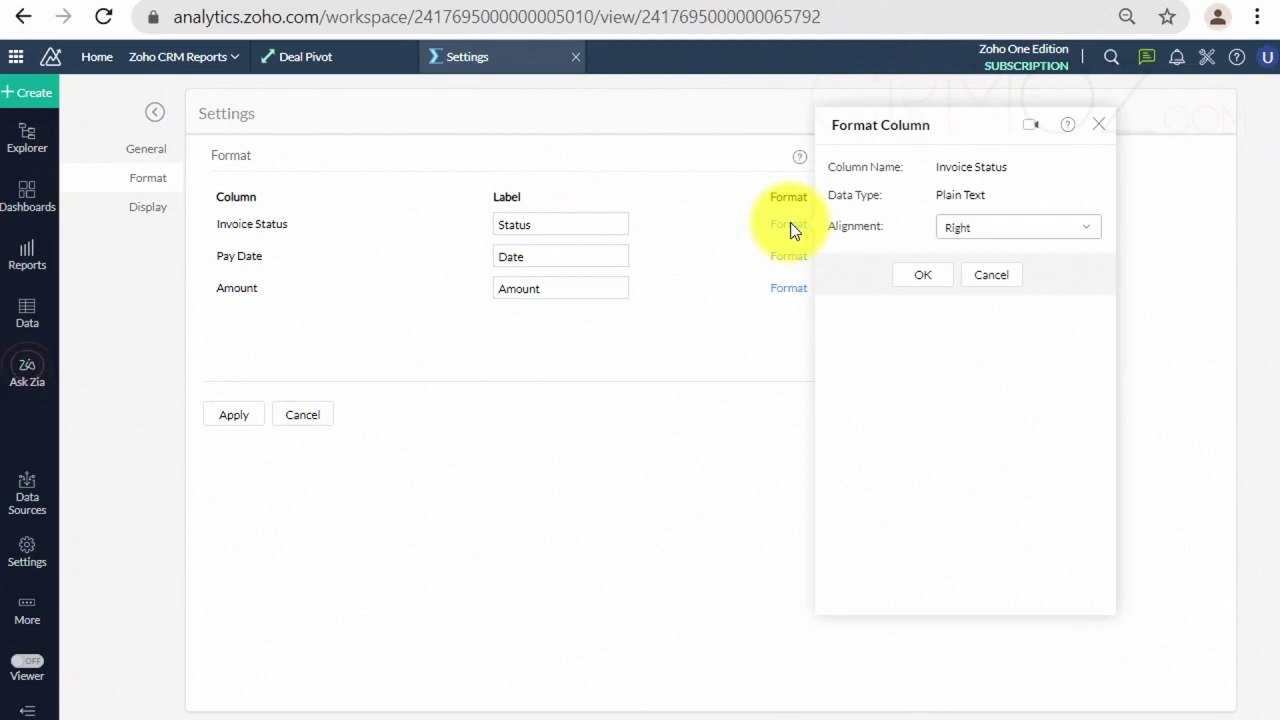
left_click(1094, 230)
left_click(962, 257)
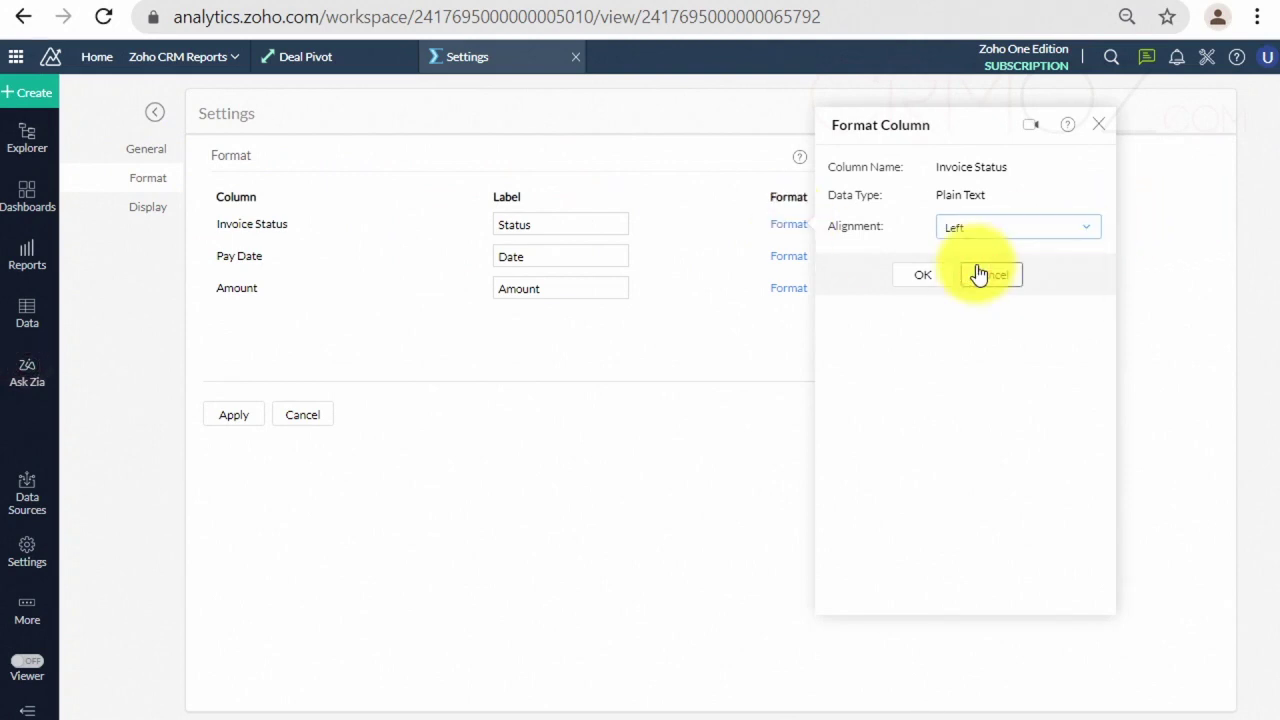
left_click(922, 274)
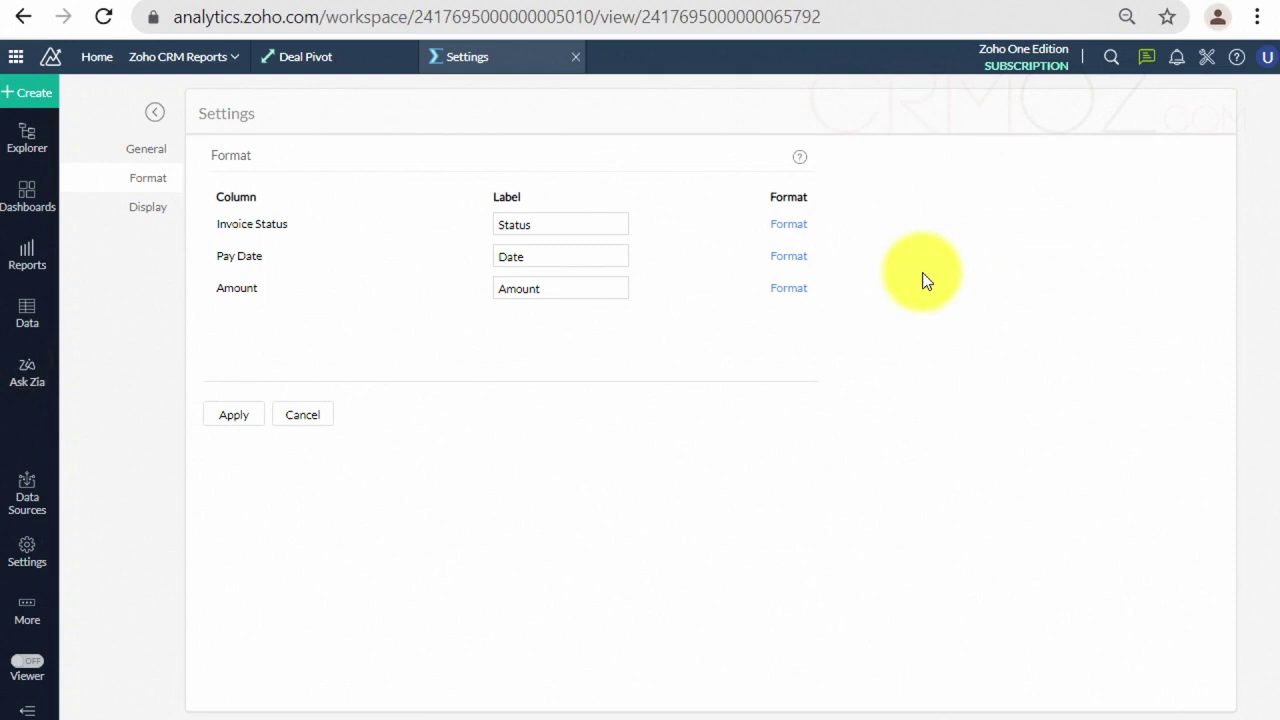
Step: Give Pay Date the 11-24-14 (MM-dd-yy) Quarter and Year date format
left_click(787, 262)
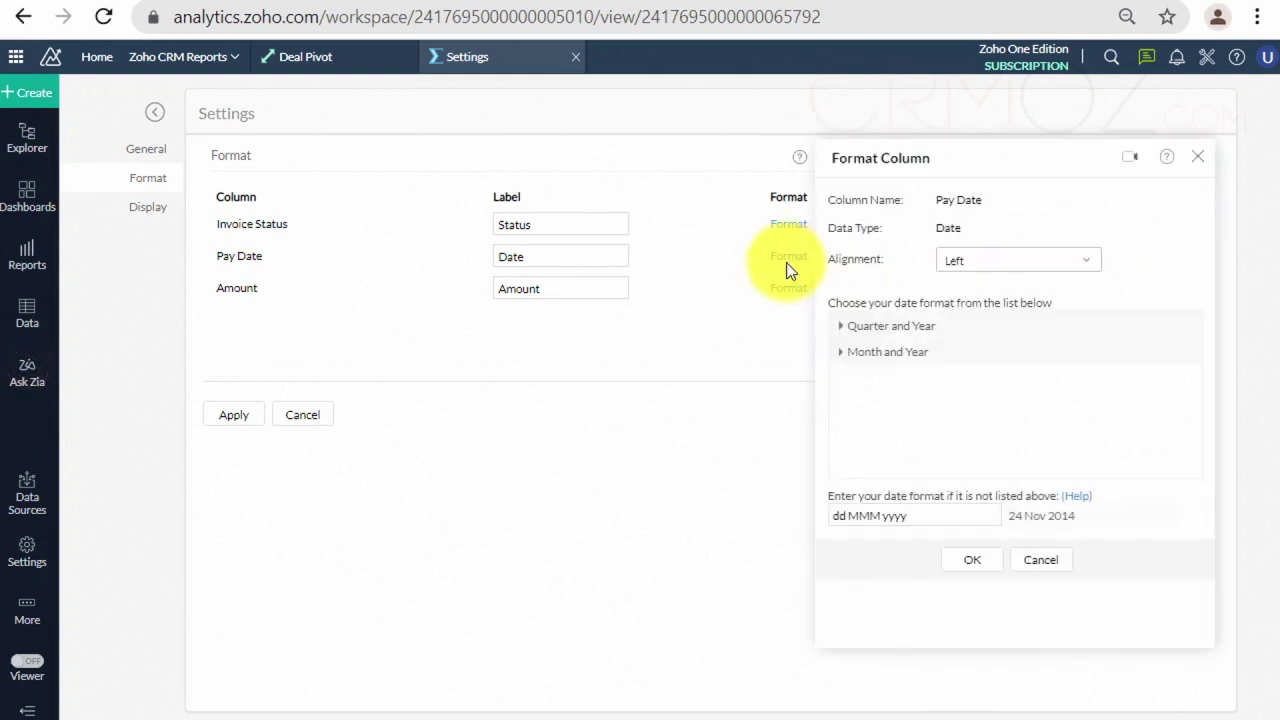
left_click(841, 327)
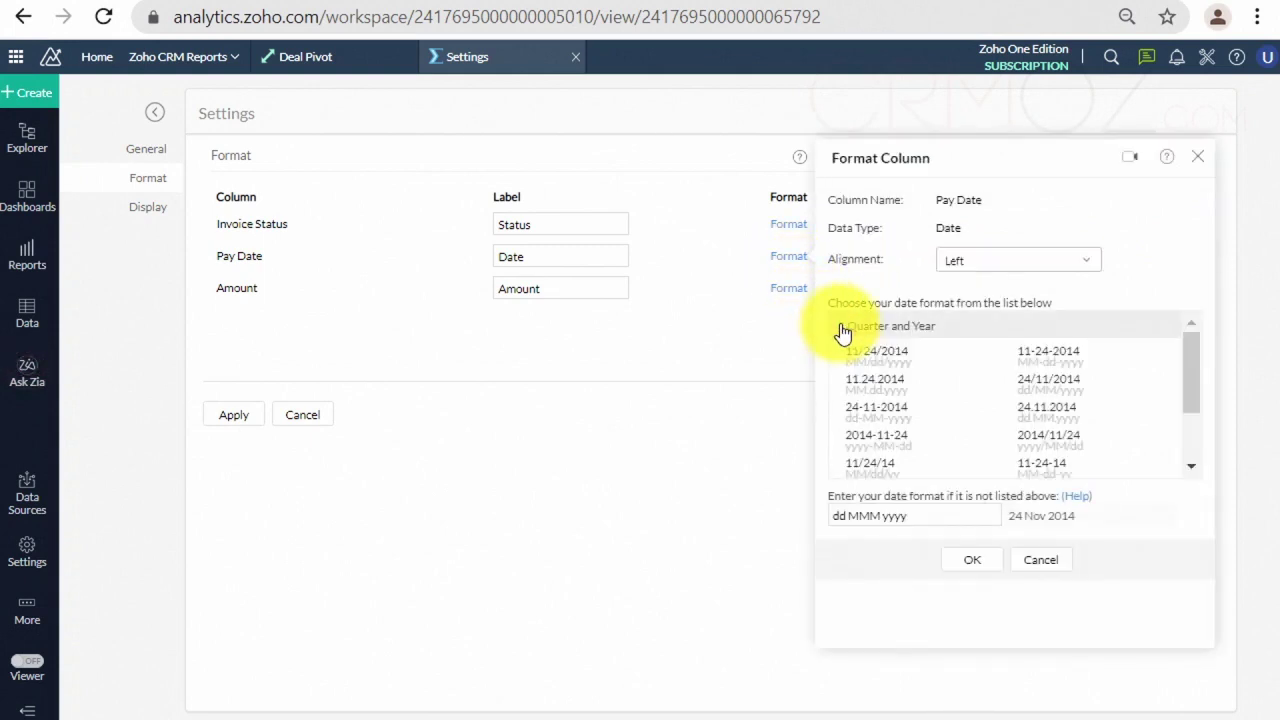
left_click(1041, 467)
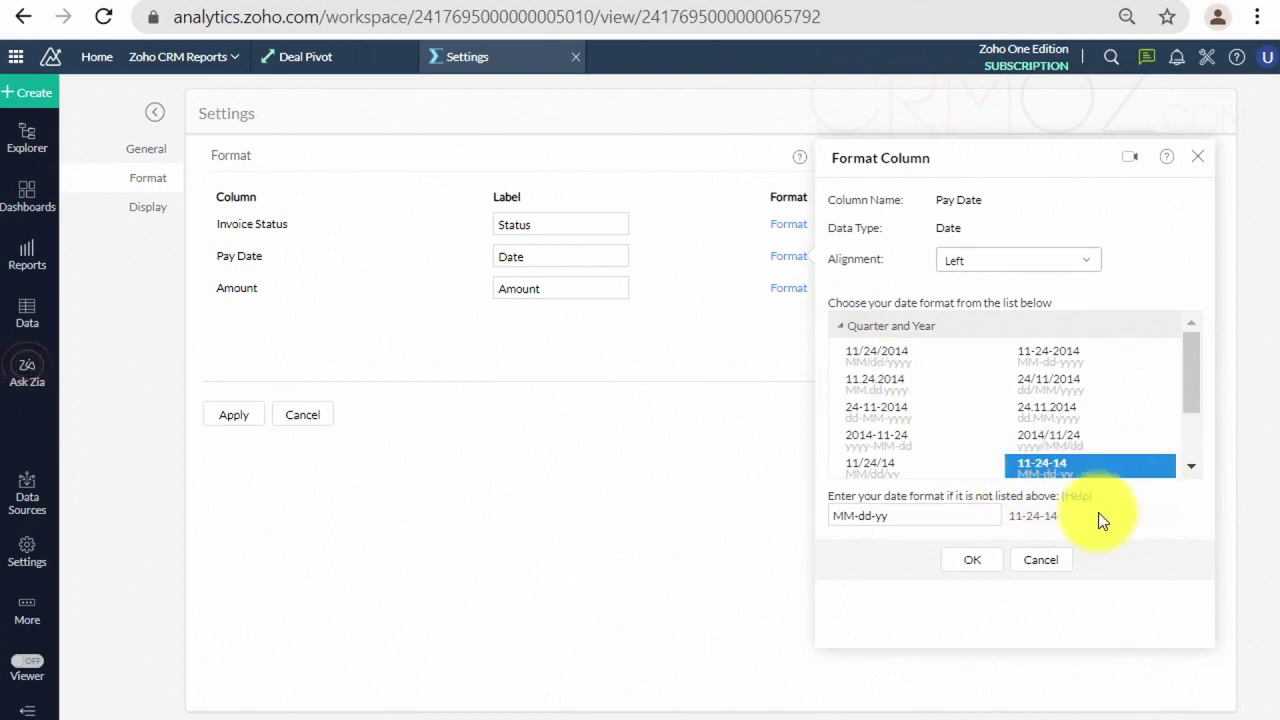
left_click(984, 568)
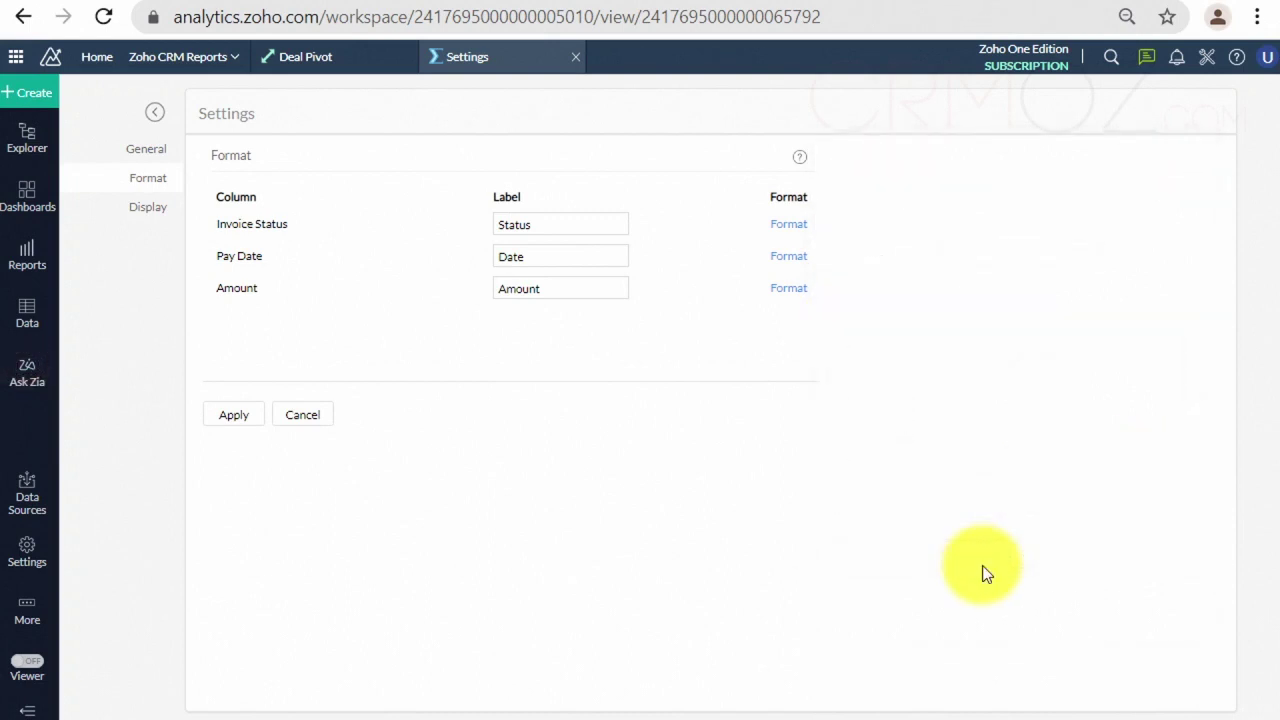
left_click(777, 287)
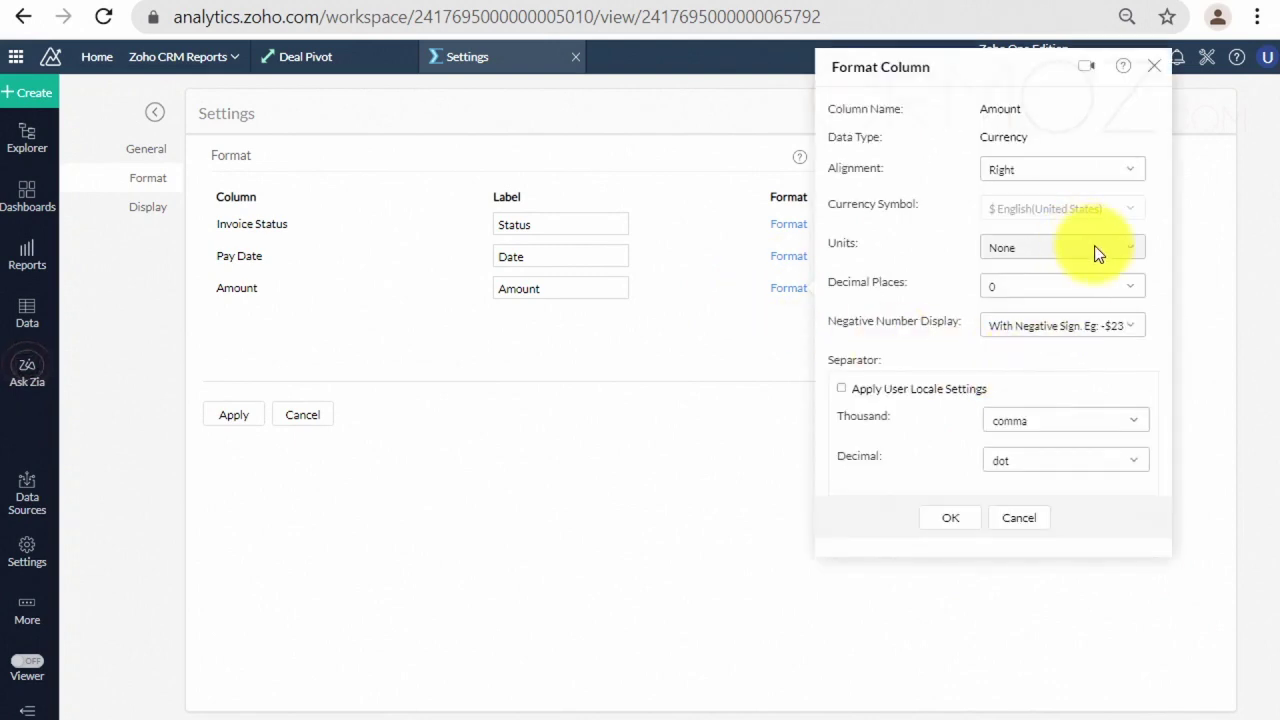
Step: Keep Amount right-aligned and set it to 2 decimal places
left_click(1125, 170)
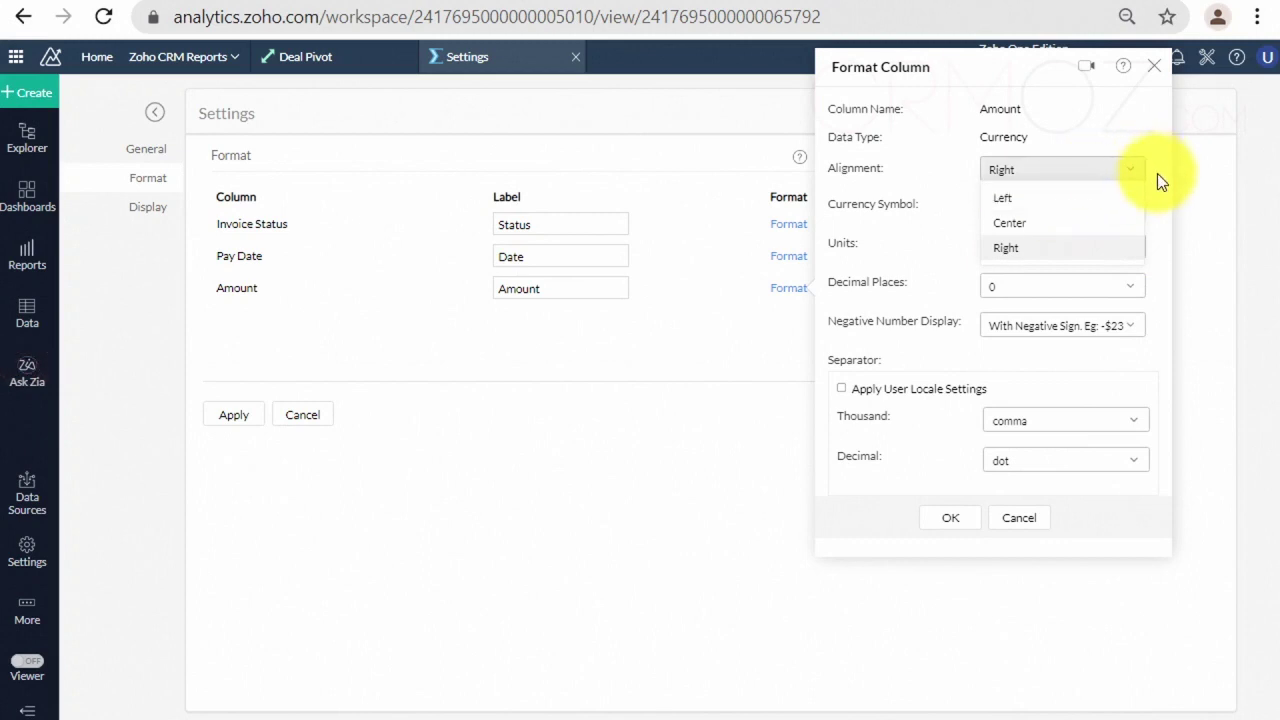
left_click(1018, 199)
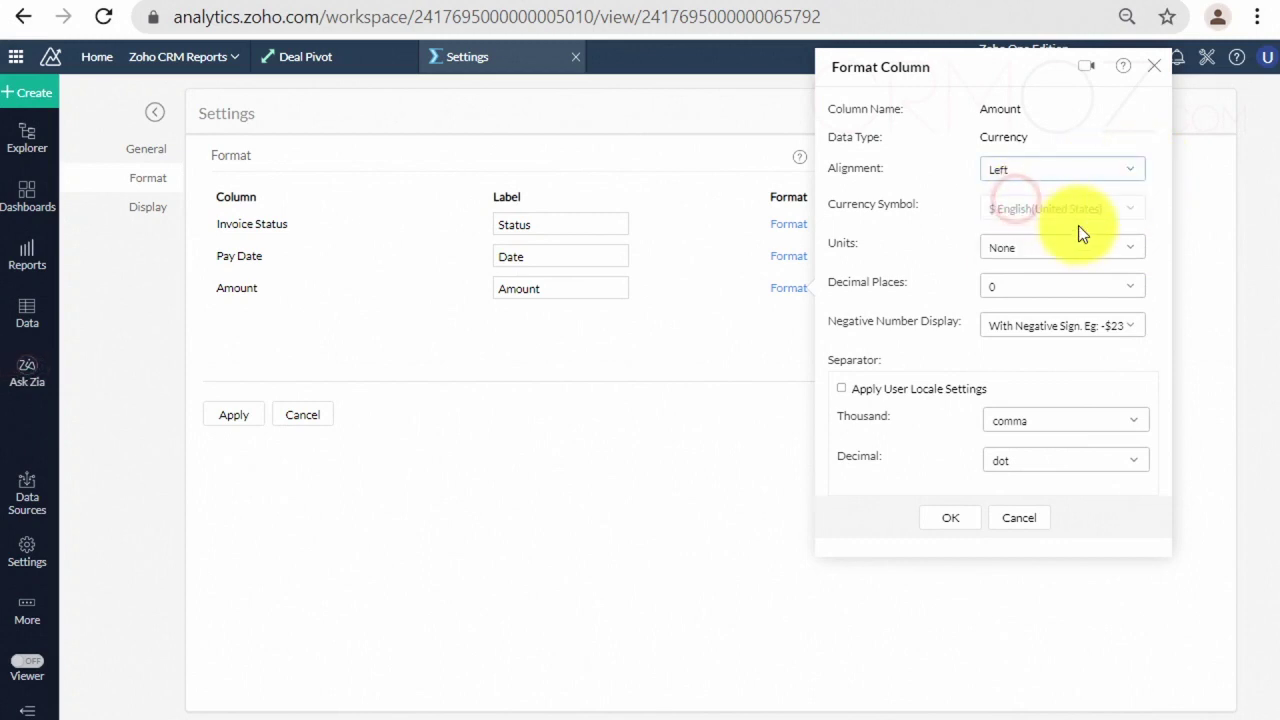
left_click(1116, 176)
left_click(1020, 247)
left_click(1050, 290)
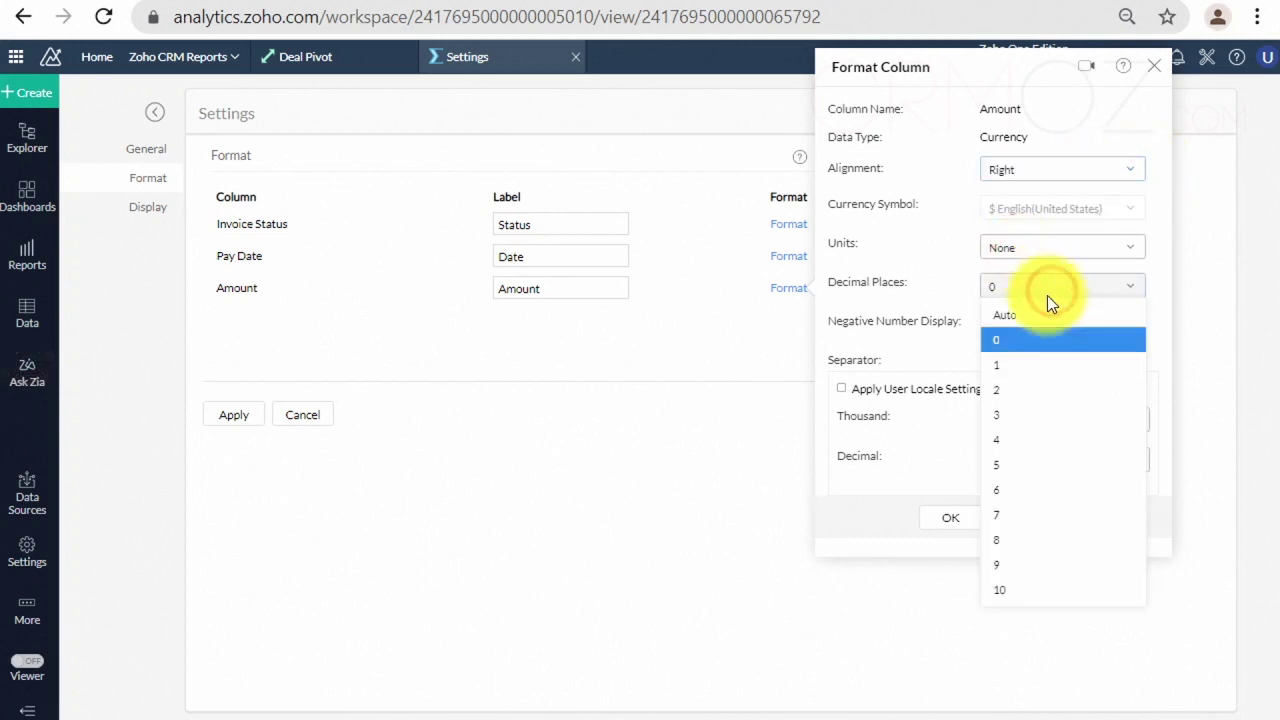
left_click(1012, 389)
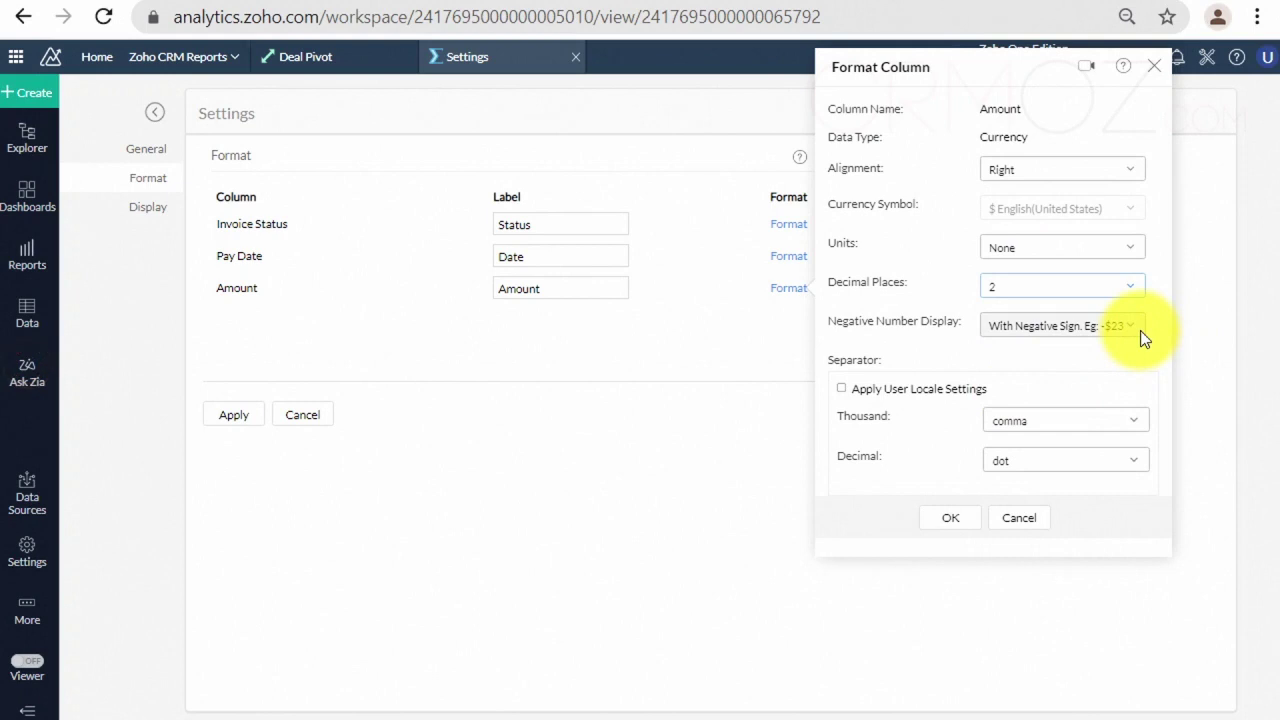
Step: Keep minus-sign negatives and dot decimals, and set Amount's thousands separator to None
left_click(1139, 330)
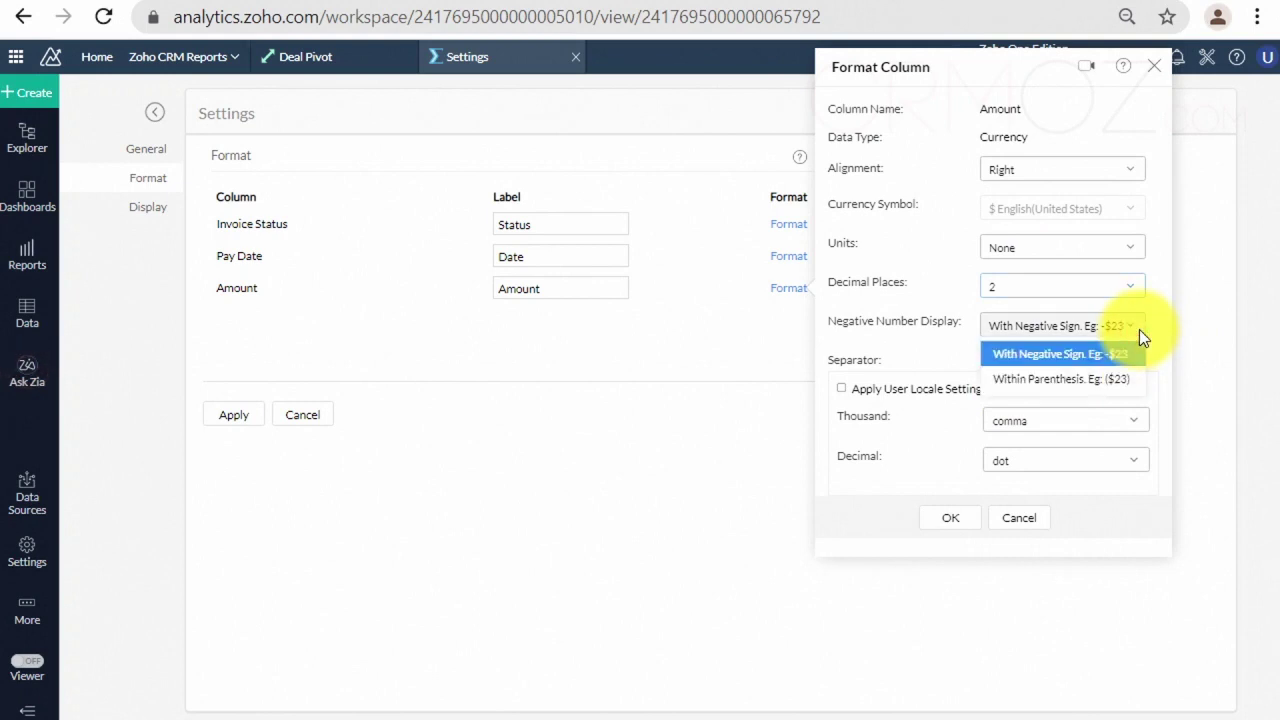
left_click(1139, 329)
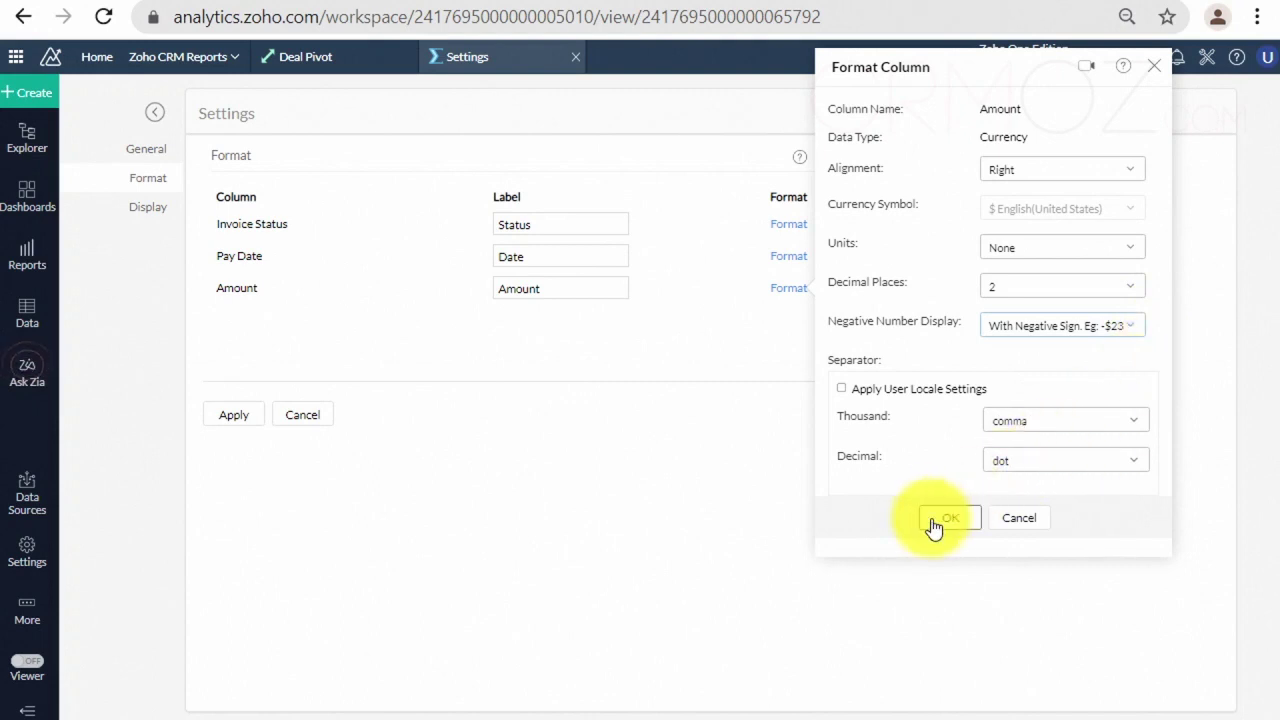
left_click(1030, 459)
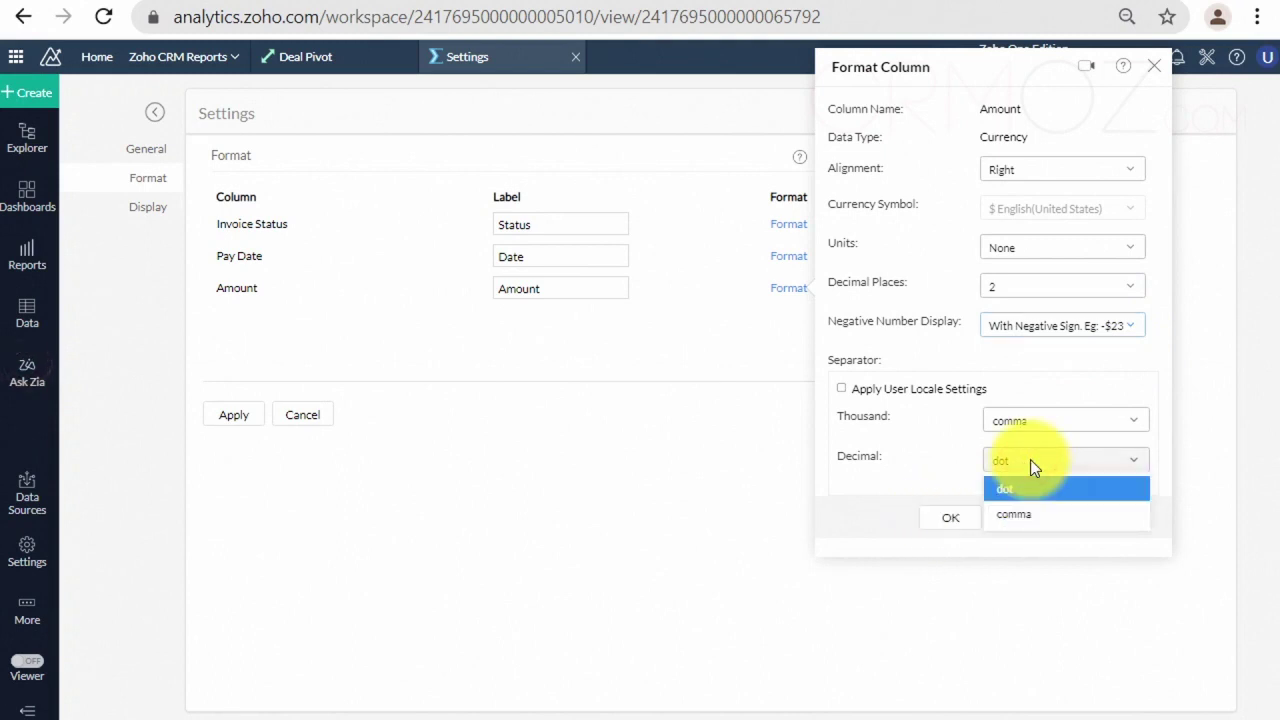
left_click(1029, 467)
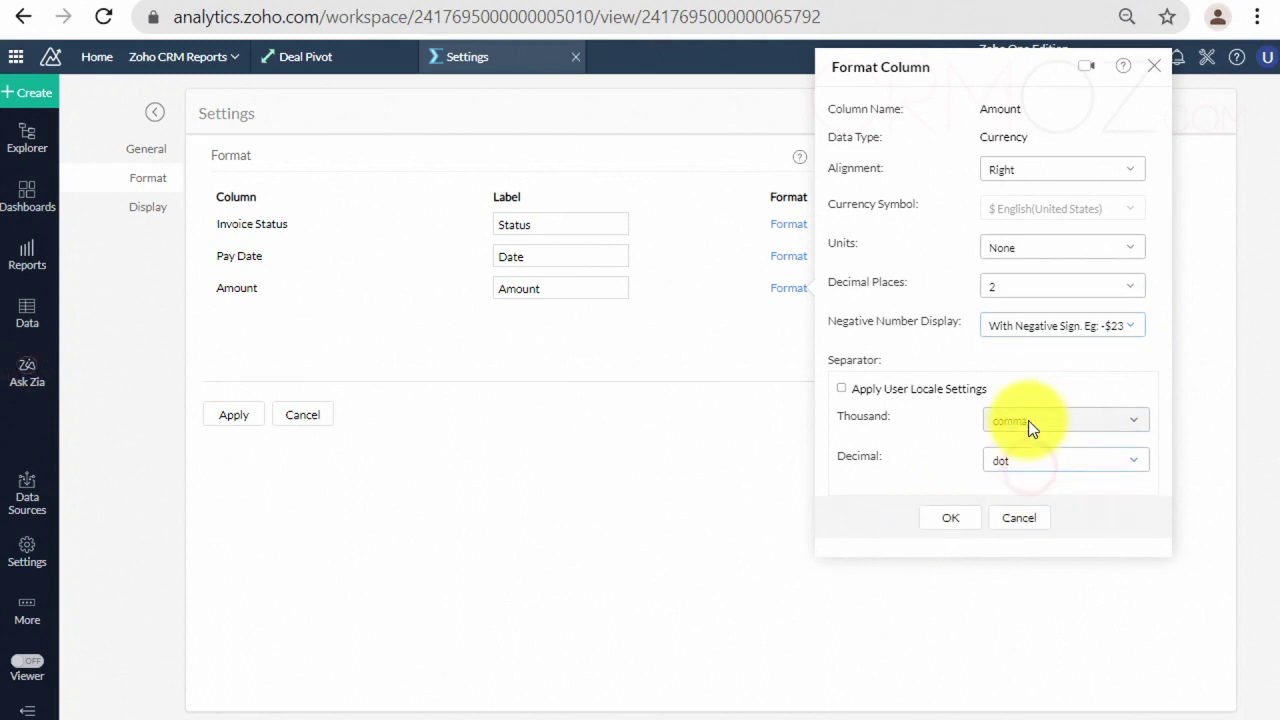
left_click(1028, 420)
left_click(1030, 452)
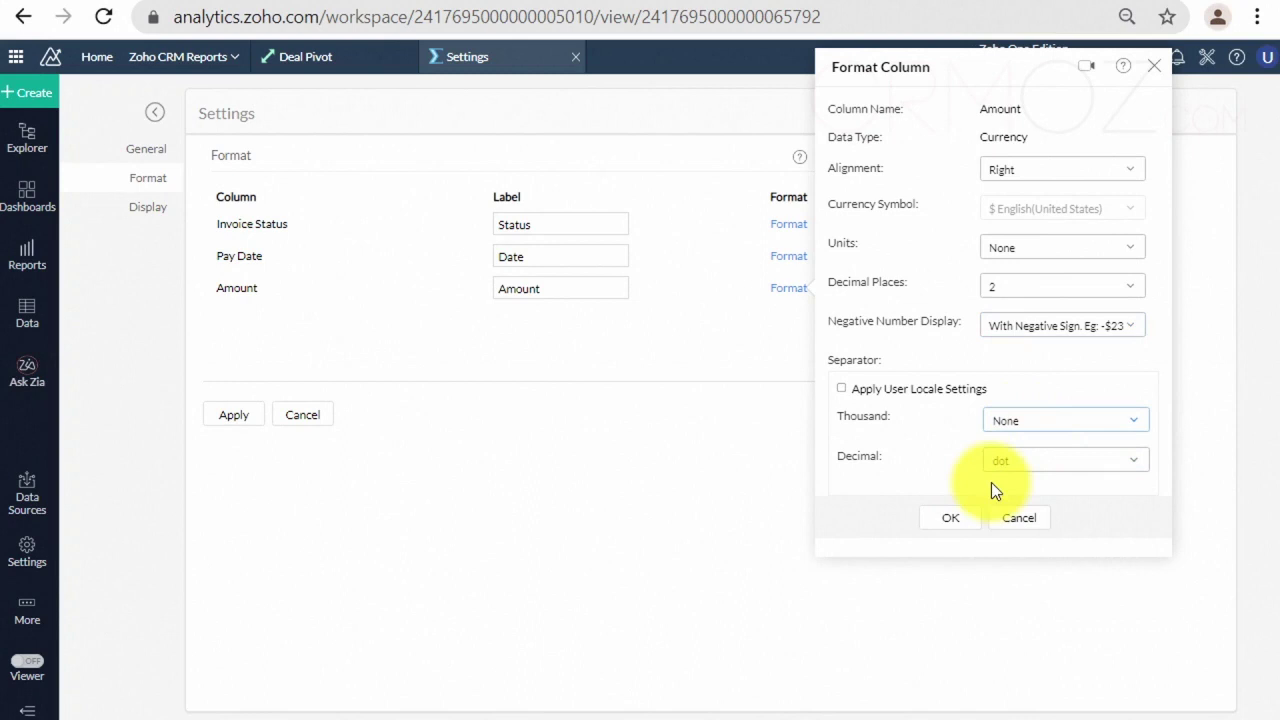
left_click(952, 519)
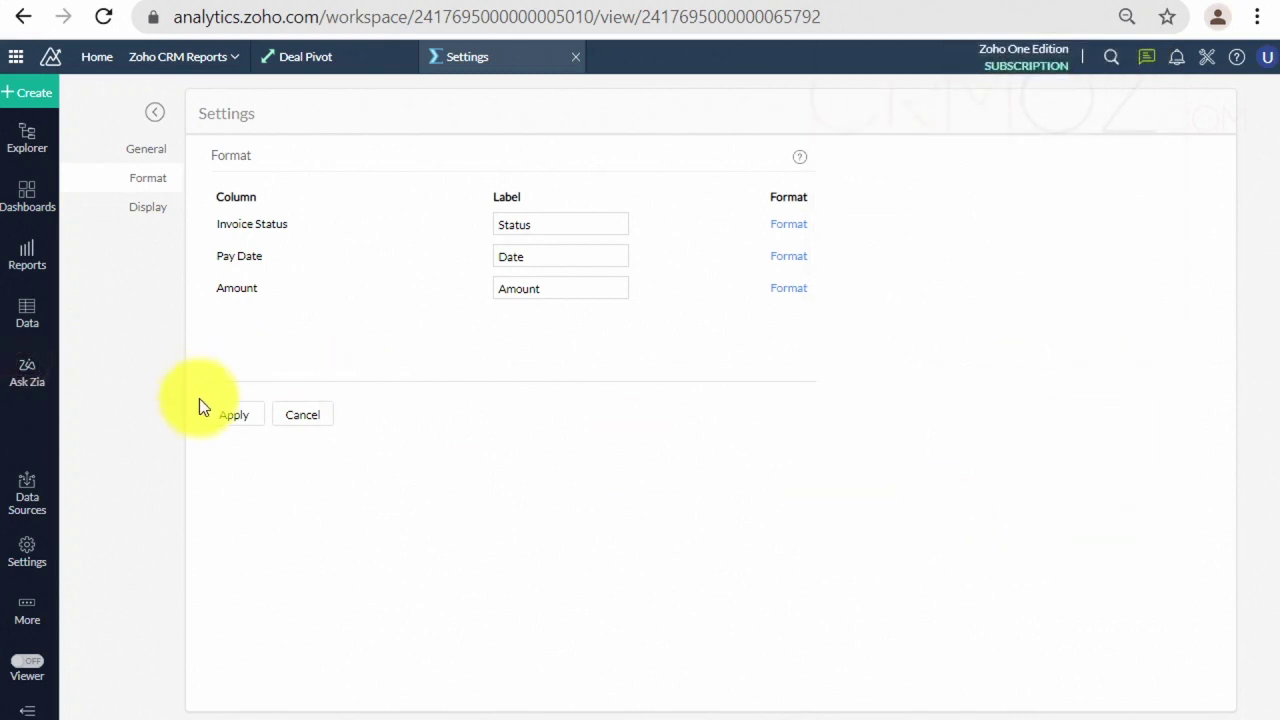
Step: Apply the new column formats, then hide row numbers in the PAy Day report
left_click(232, 415)
left_click(140, 206)
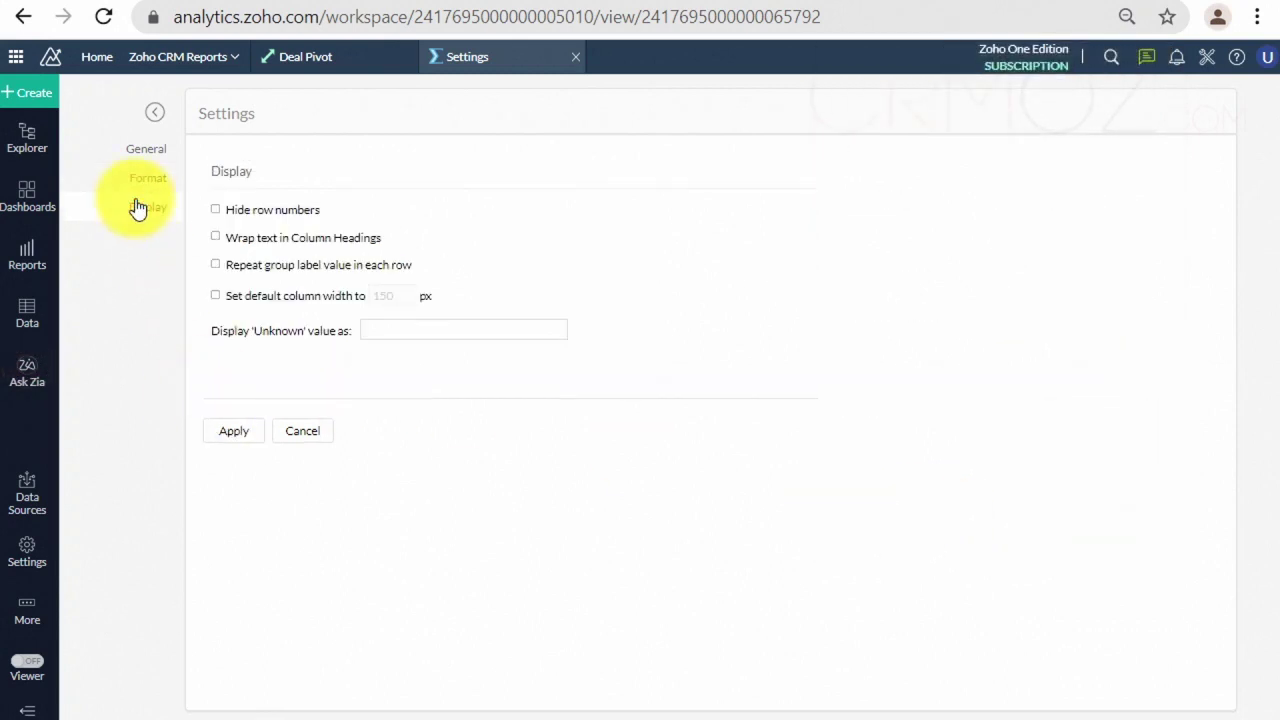
left_click(216, 210)
left_click(245, 420)
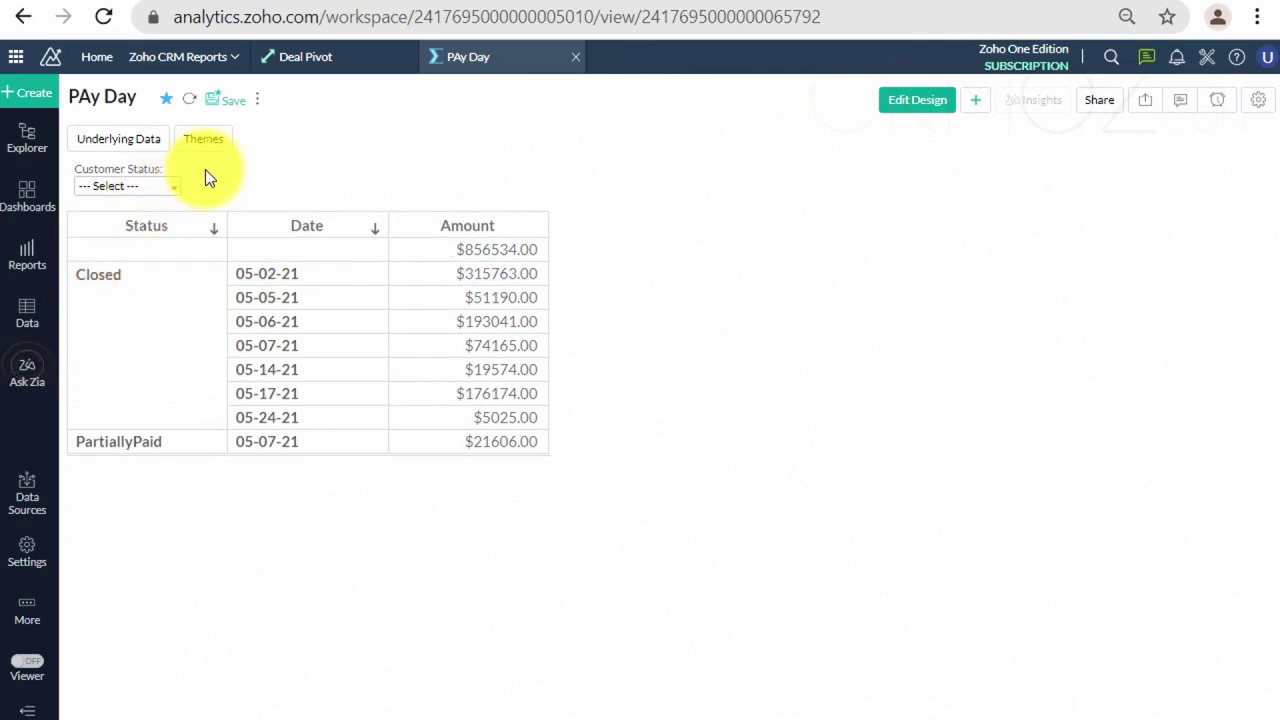
Step: Relabel the Pay Date column as 'Date of Payment'
left_click(1262, 108)
left_click(142, 177)
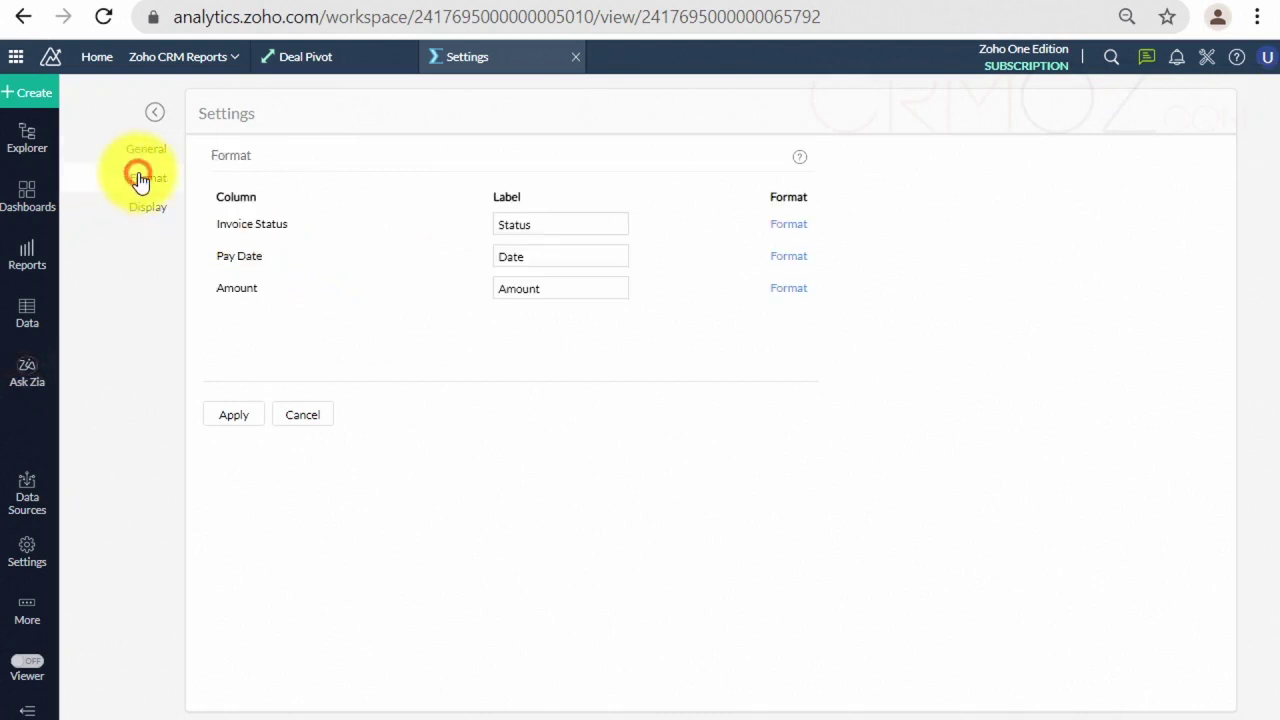
left_click(565, 262)
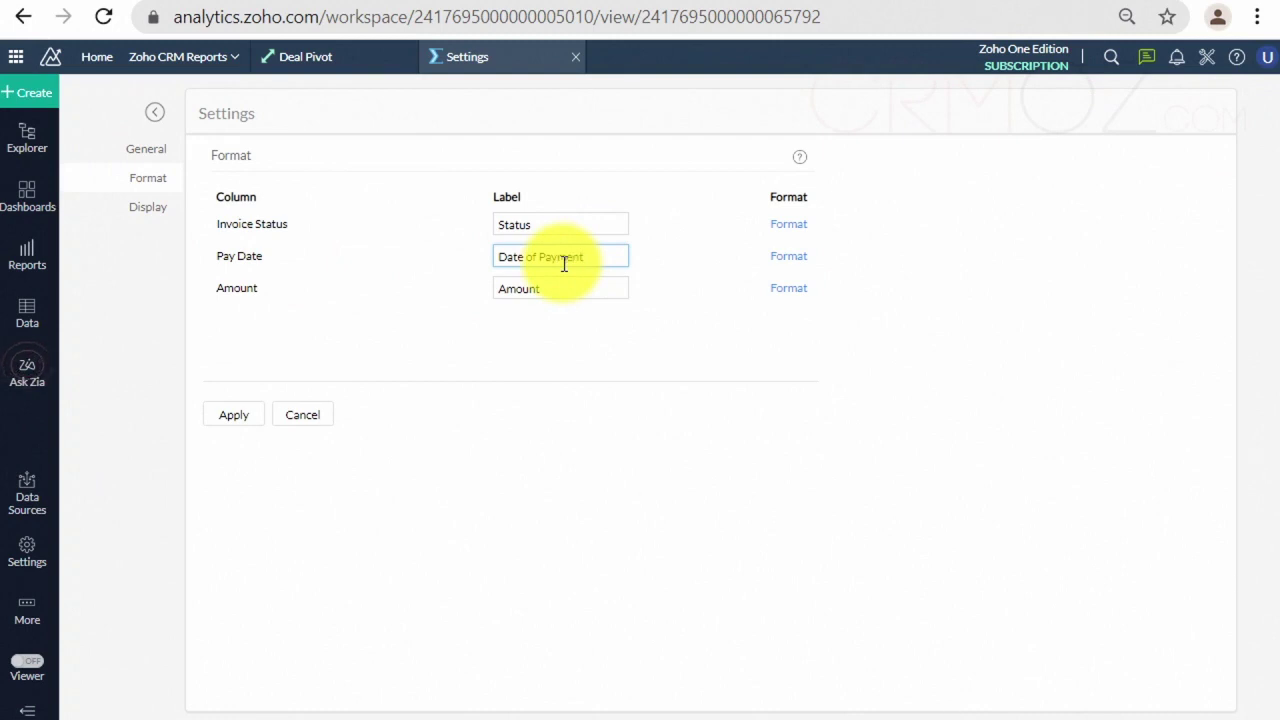
left_click(236, 418)
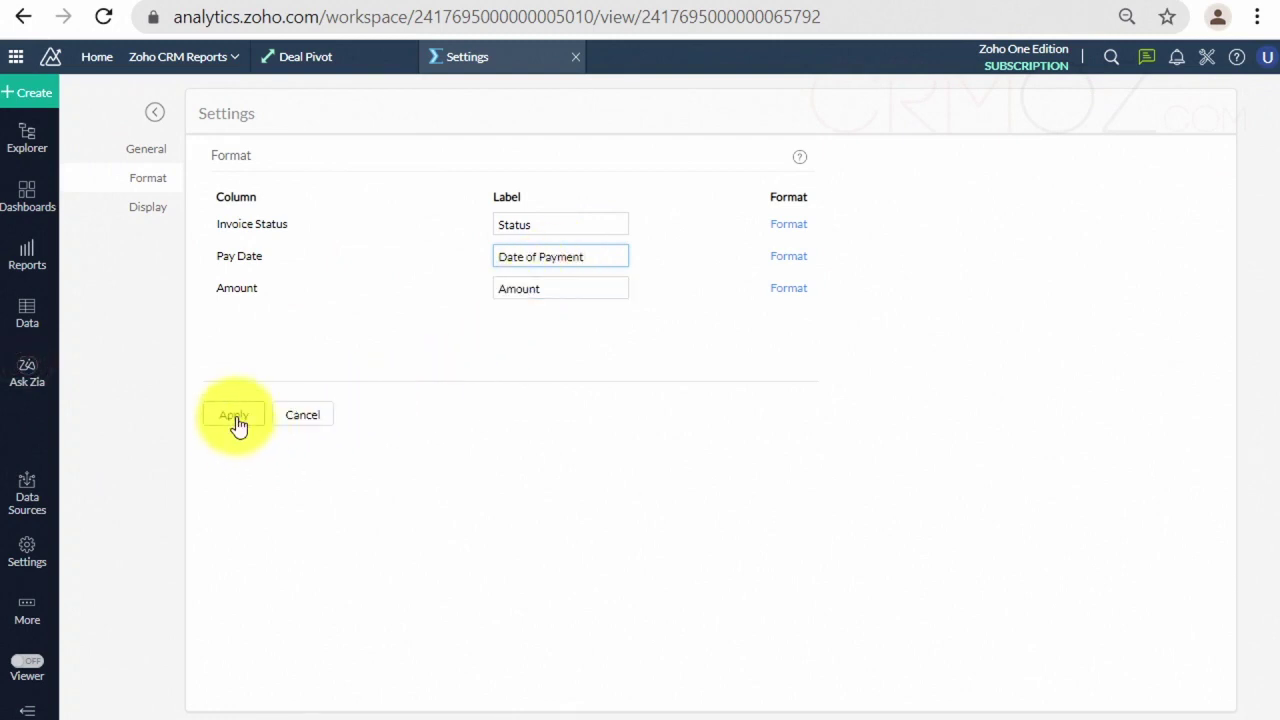
Step: Turn on Wrap text in Column Headings in the Display settings
left_click(148, 210)
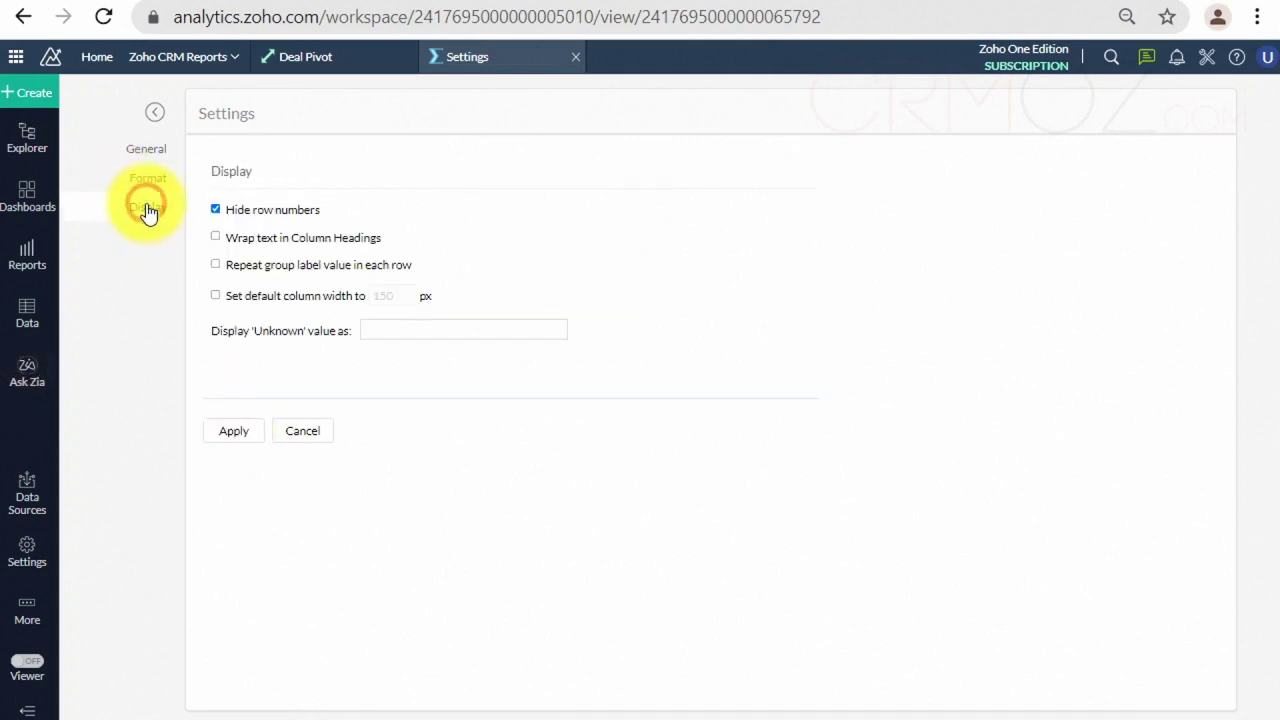
left_click(215, 238)
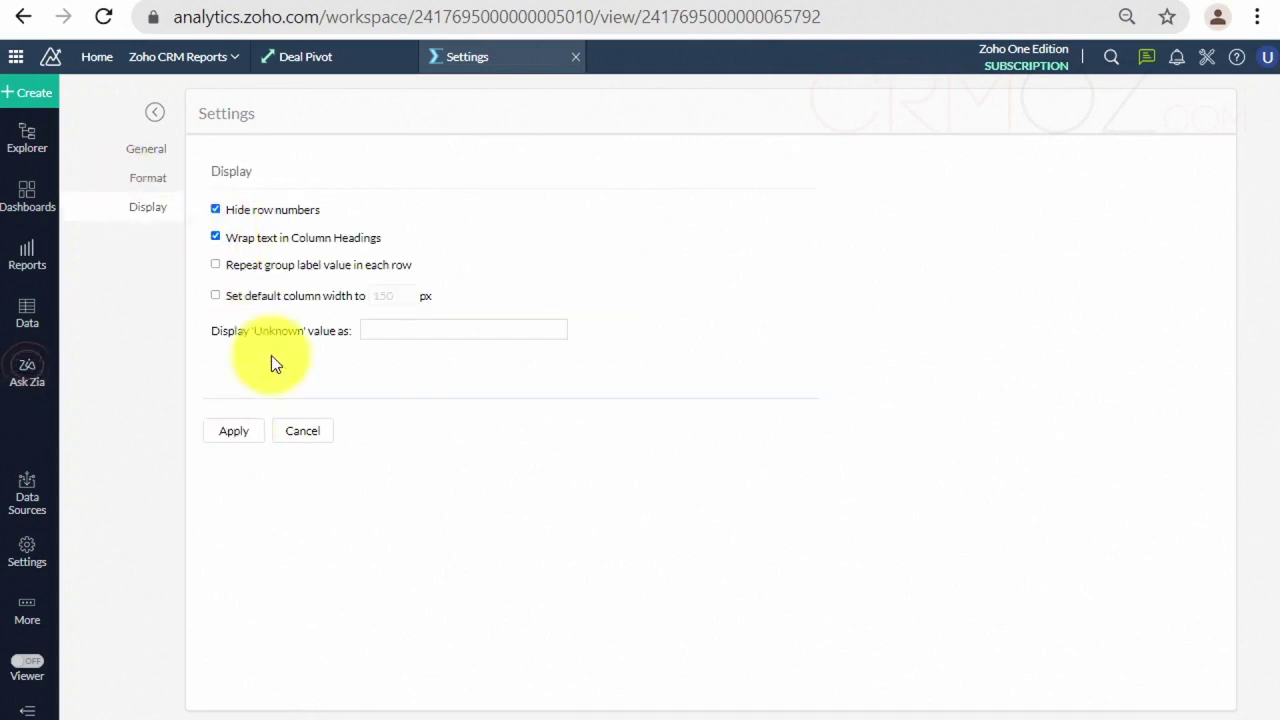
left_click(232, 438)
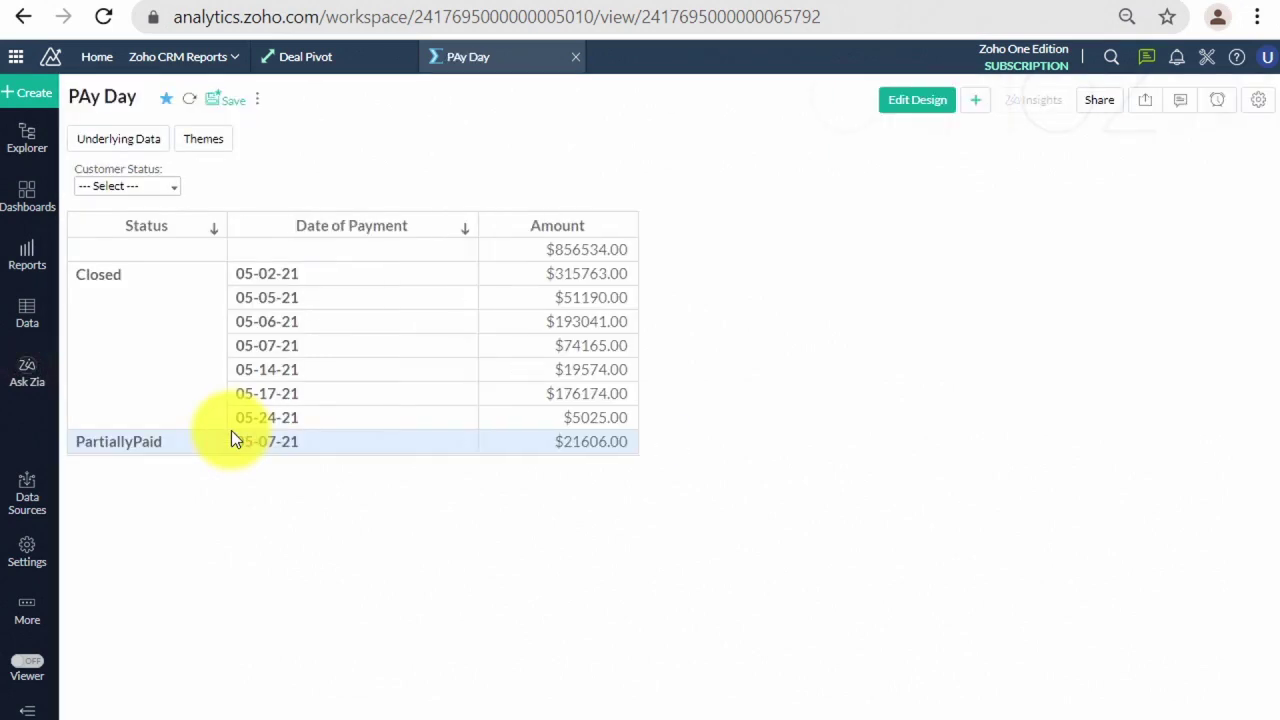
Step: In Edit Design, resize the Date of Payment column so its heading wraps and fits
left_click(920, 100)
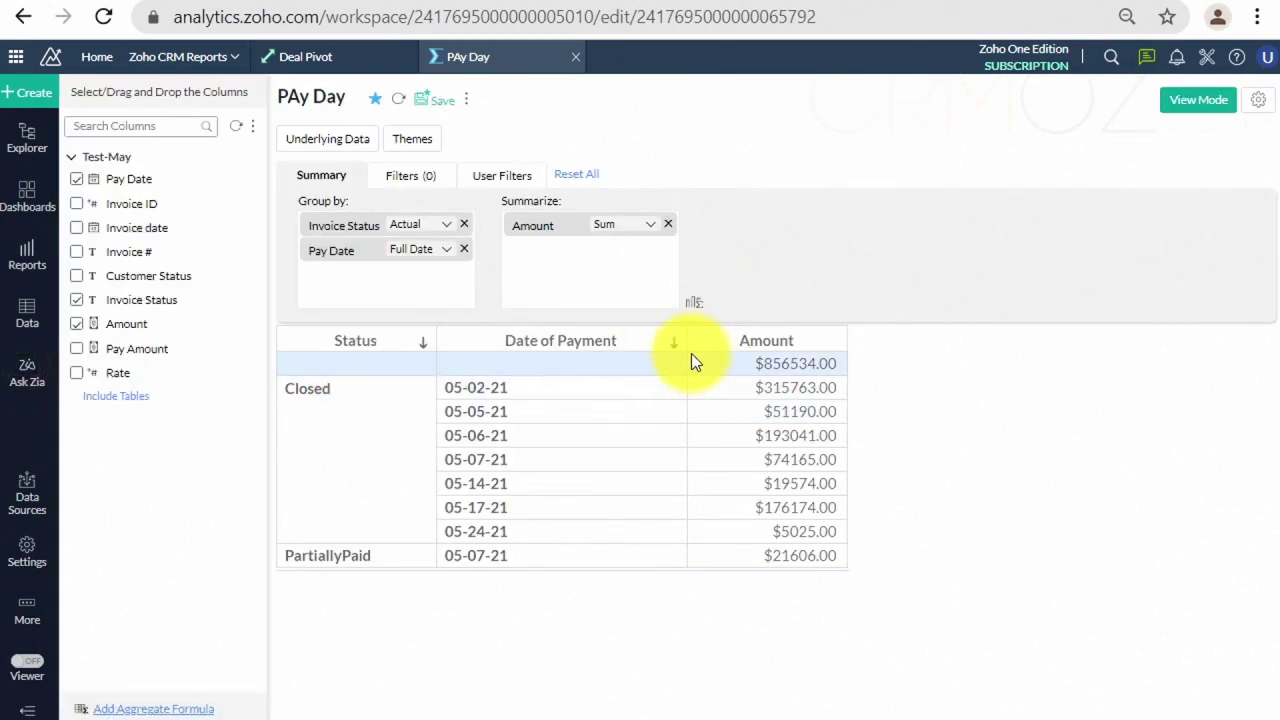
left_click_drag(684, 332, 528, 346)
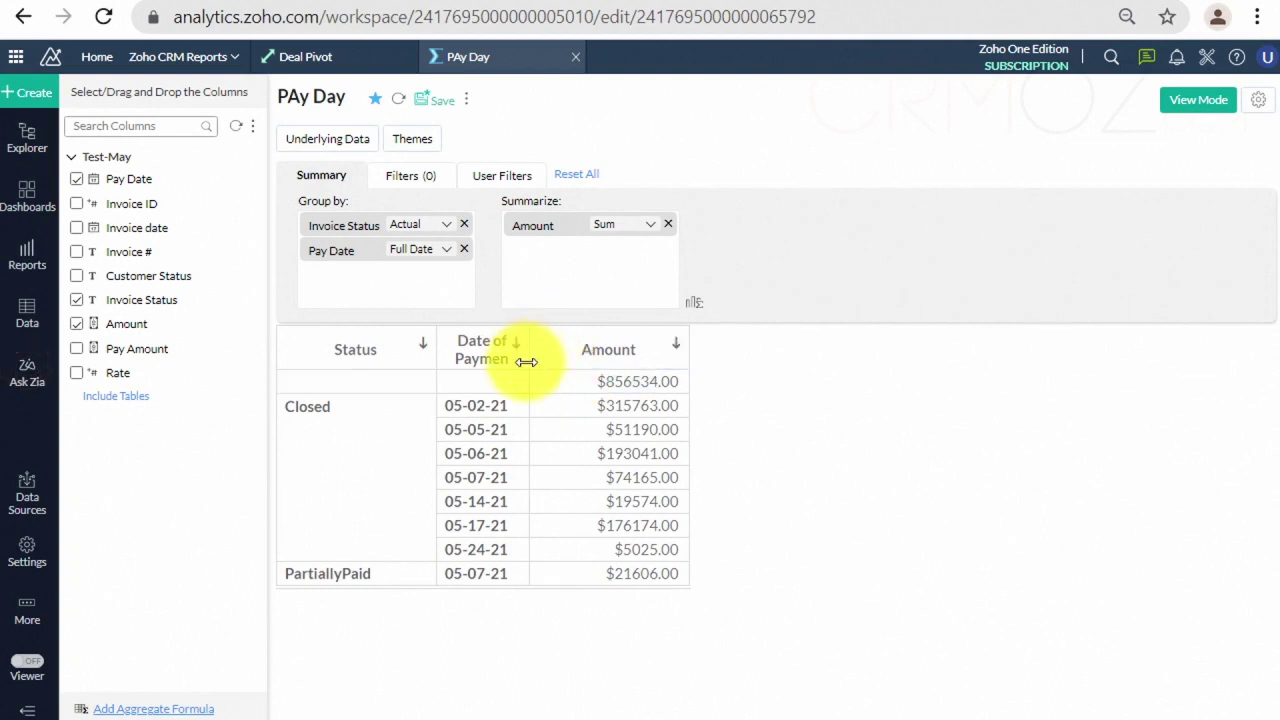
left_click_drag(526, 362, 533, 362)
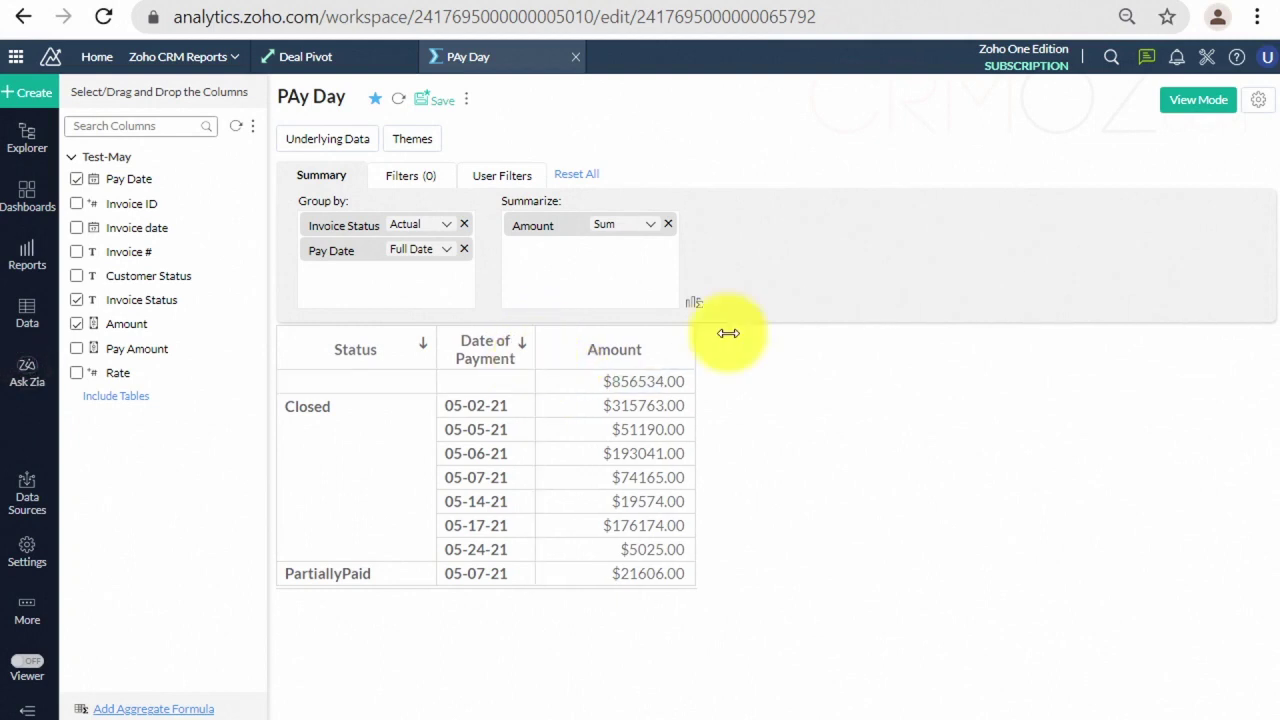
Step: Save the PAy Day report and return to View Mode
left_click(422, 100)
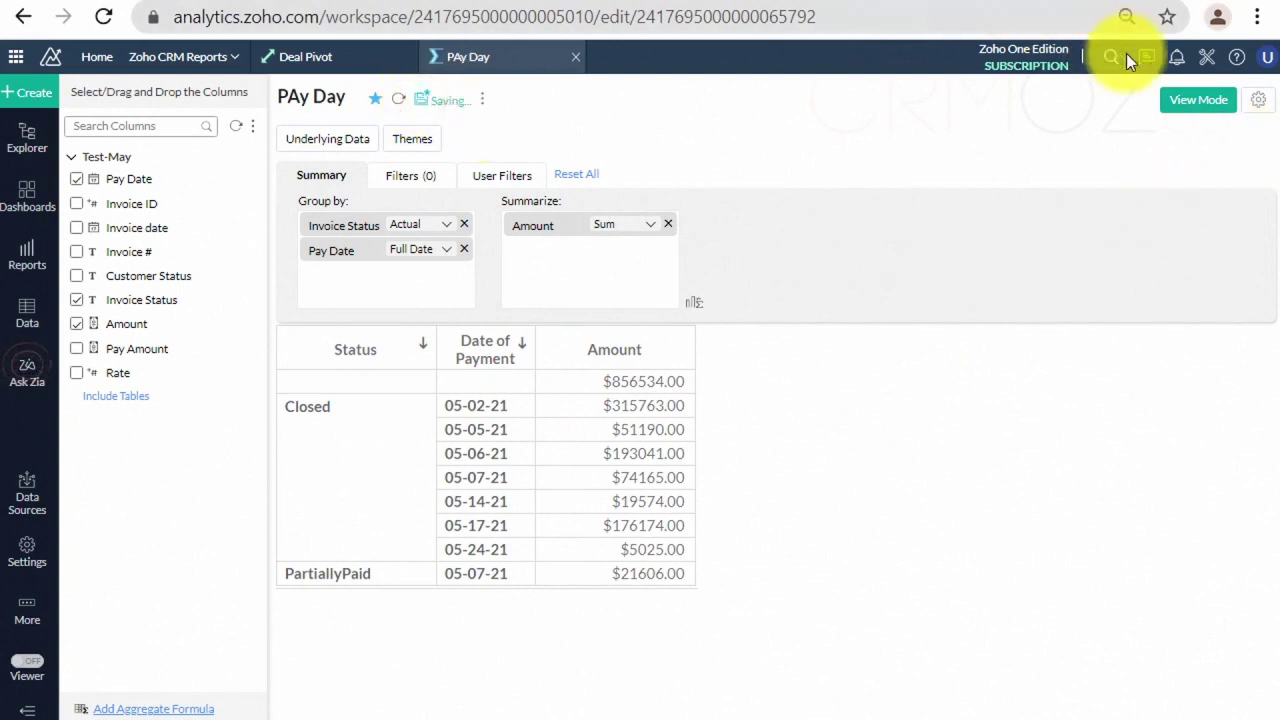
left_click(1235, 104)
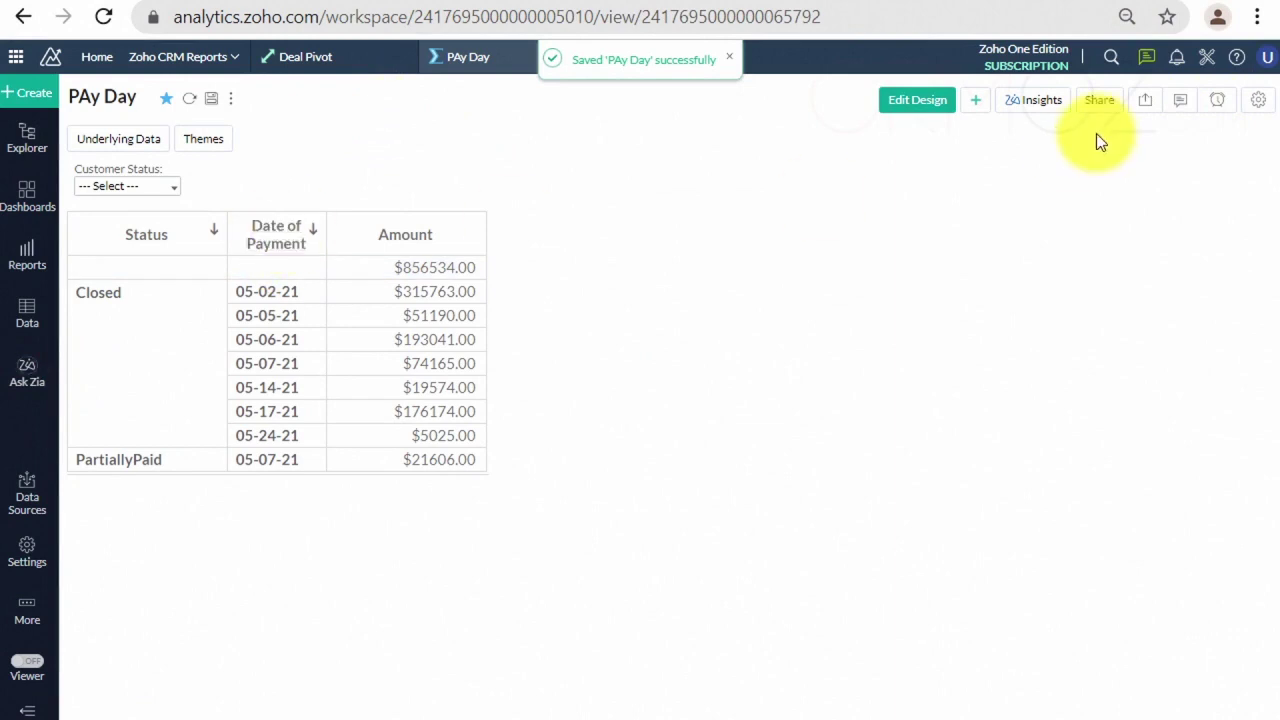
left_click(1259, 101)
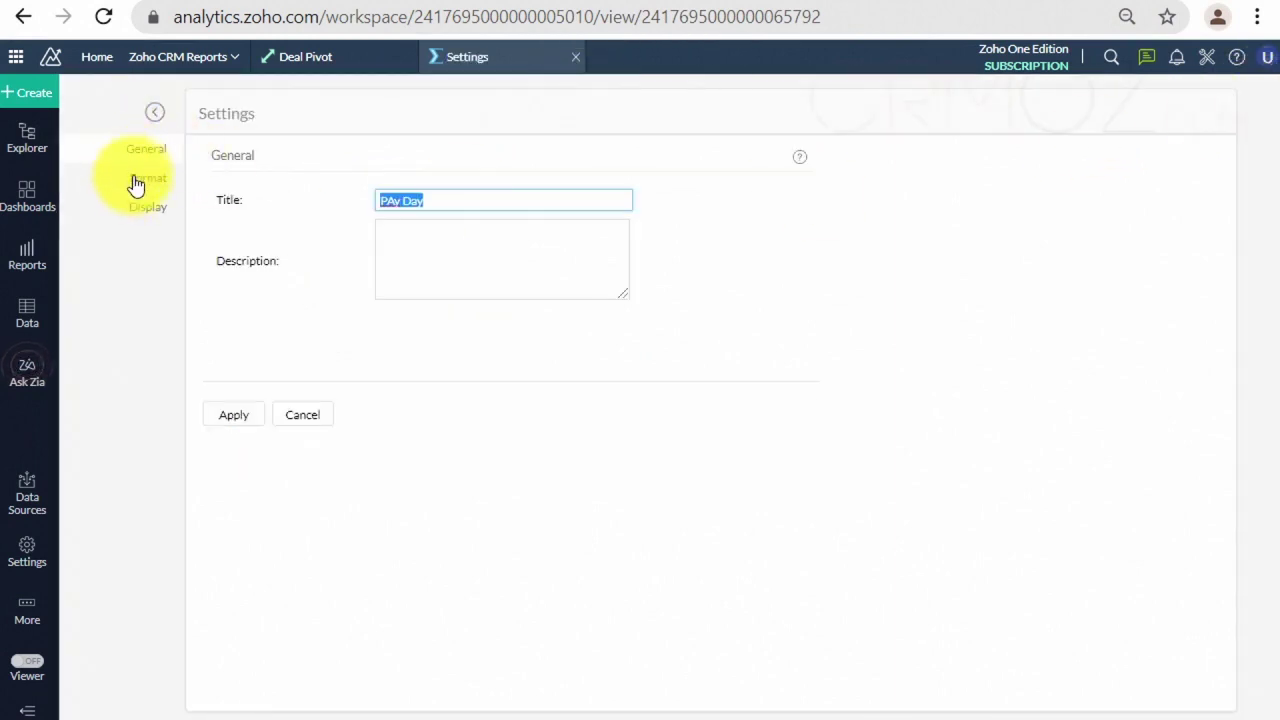
Step: Turn off Wrap text in Column Headings and apply
left_click(147, 207)
left_click(215, 238)
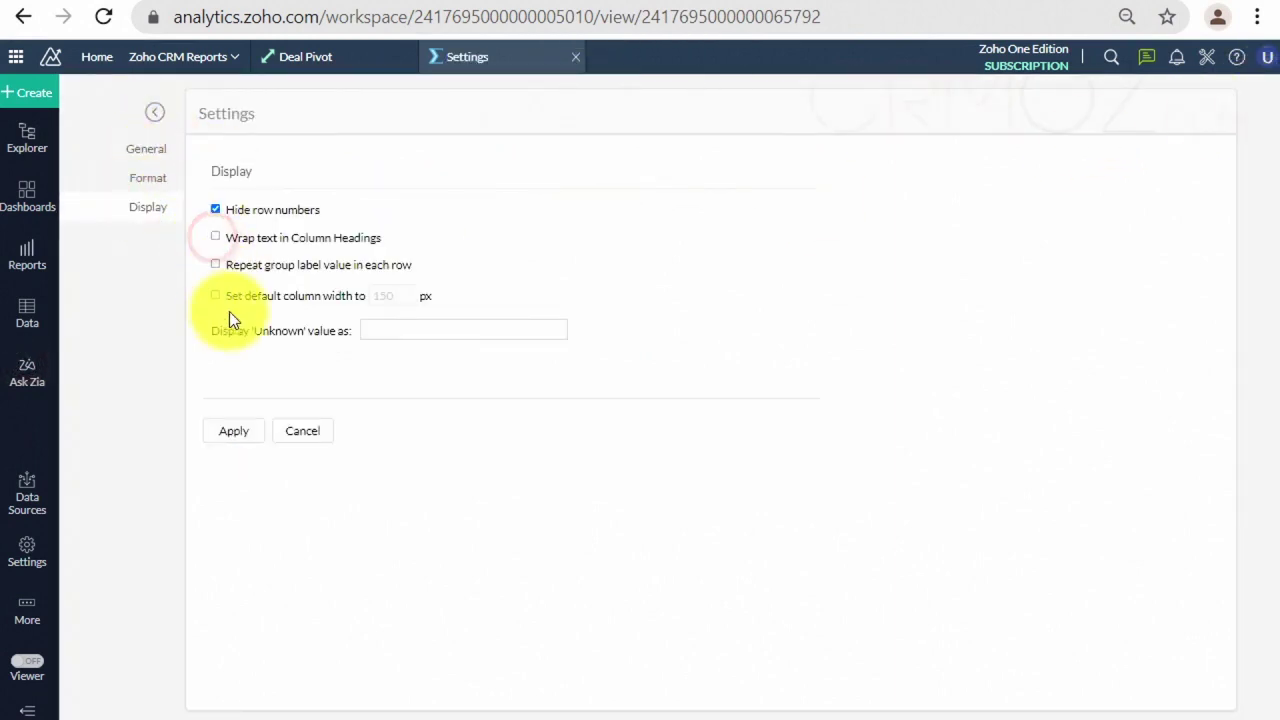
left_click(240, 436)
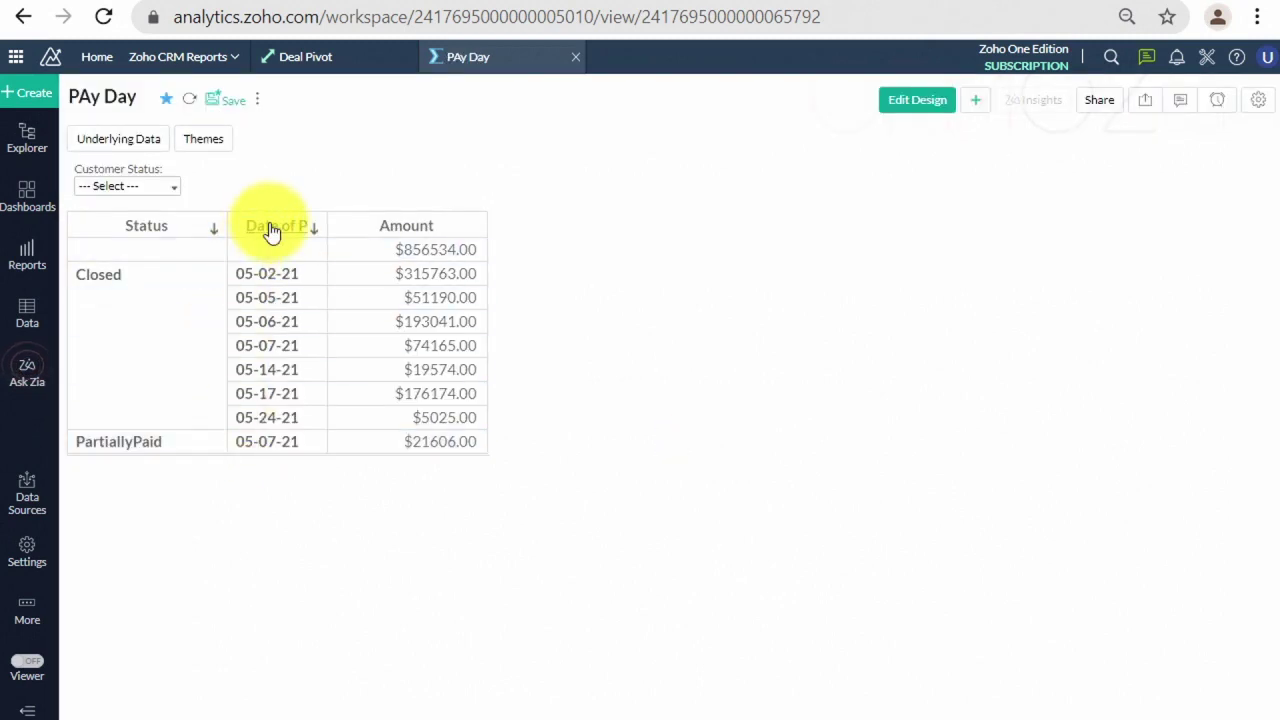
Step: Re-enable Wrap text in Column Headings so the Date of Payment heading wraps
left_click(1258, 99)
left_click(140, 175)
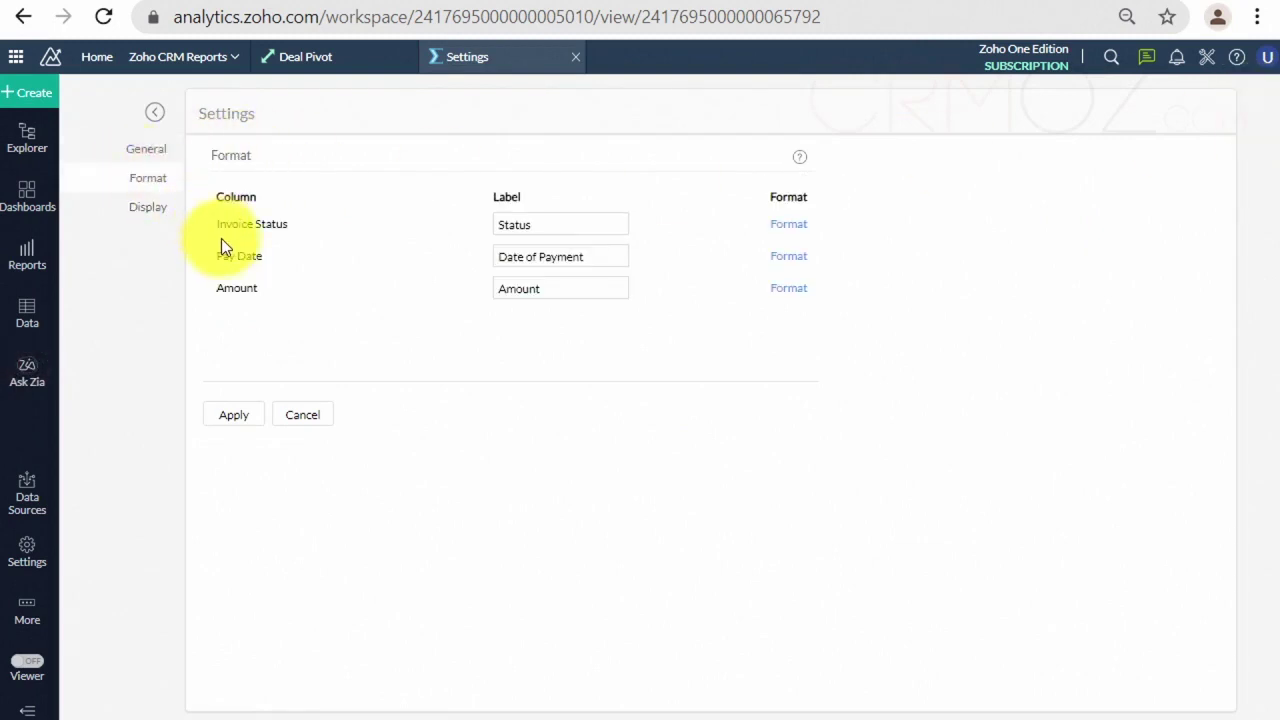
left_click(148, 207)
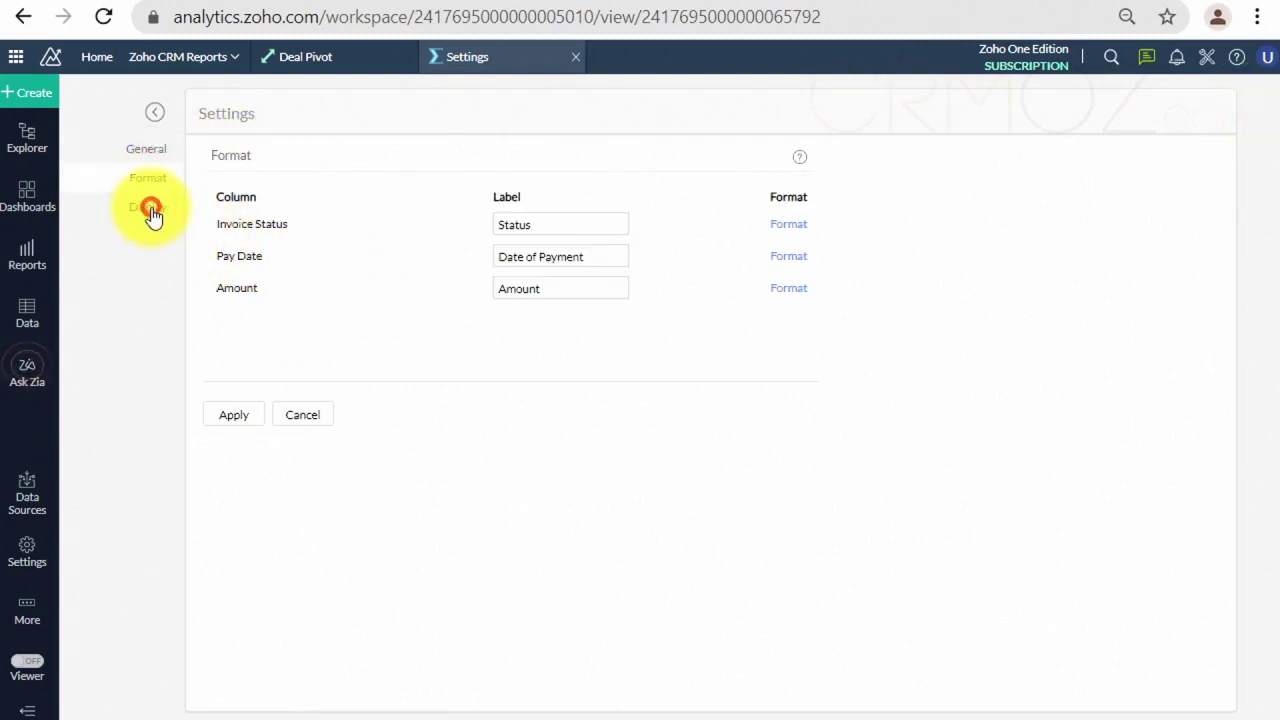
left_click(219, 236)
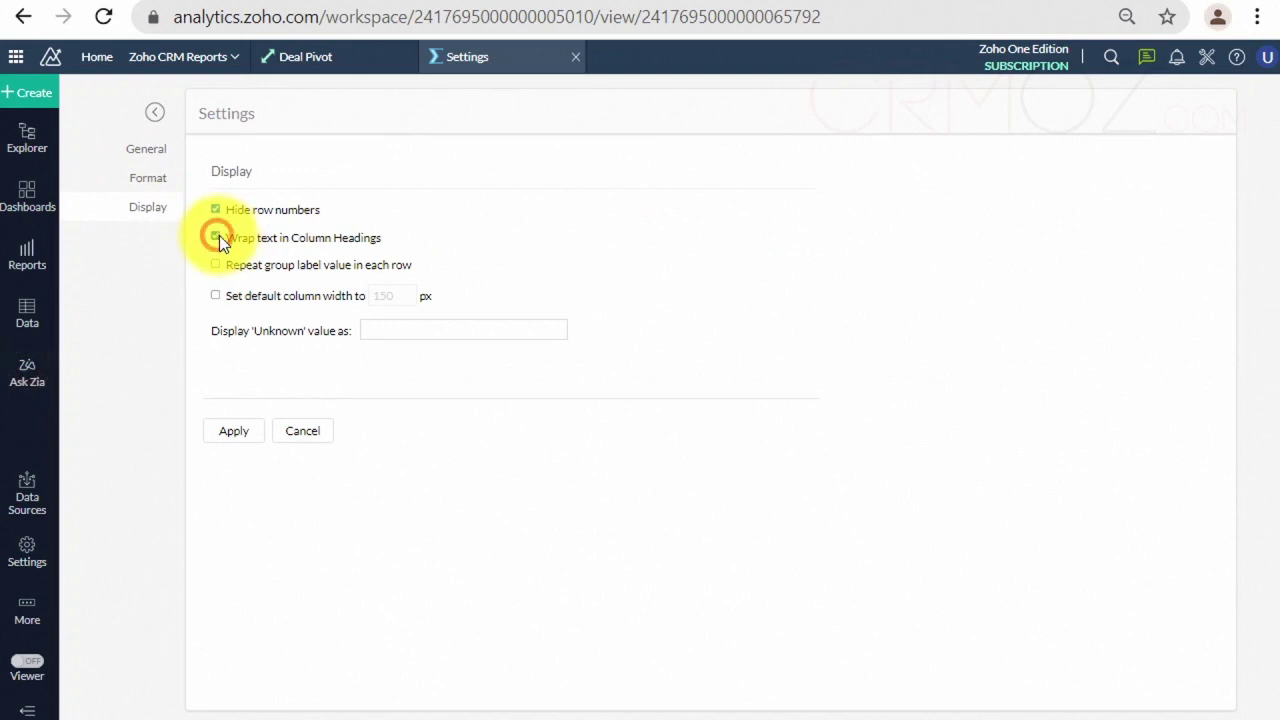
left_click(250, 438)
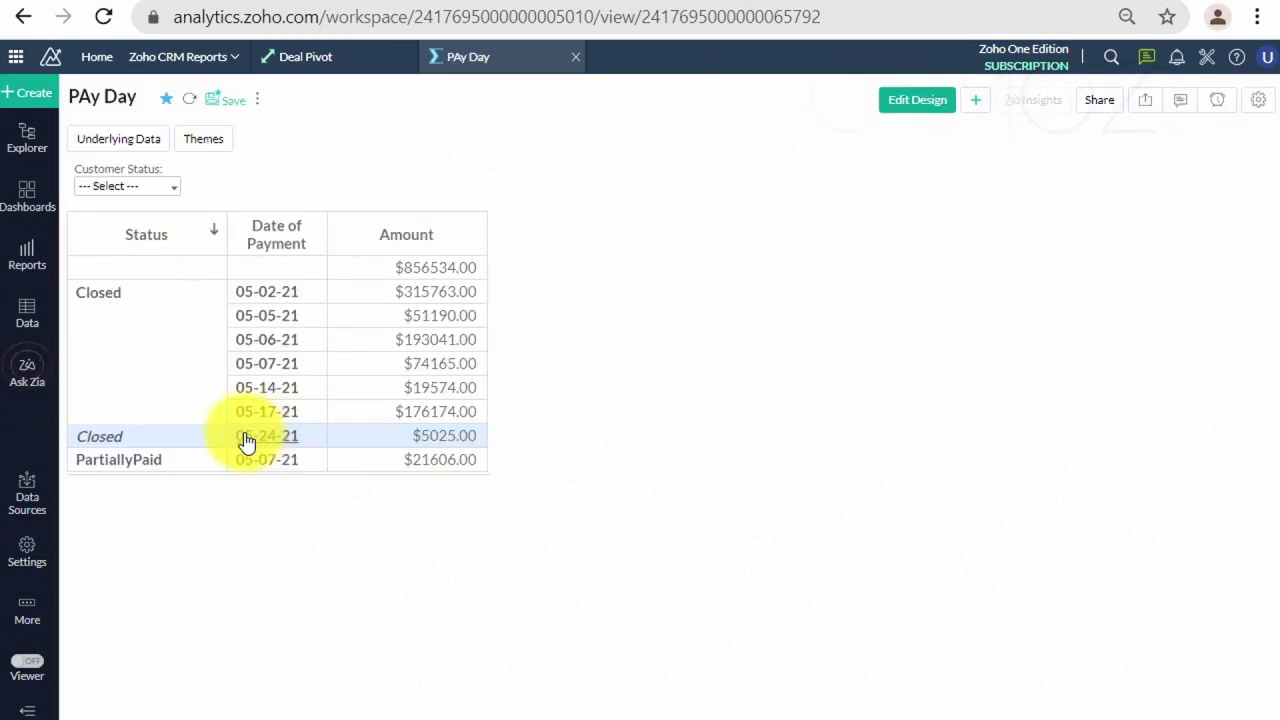
Step: Zoom the browser in and open Deals Test from the Reports list
key("ctrl+plus")
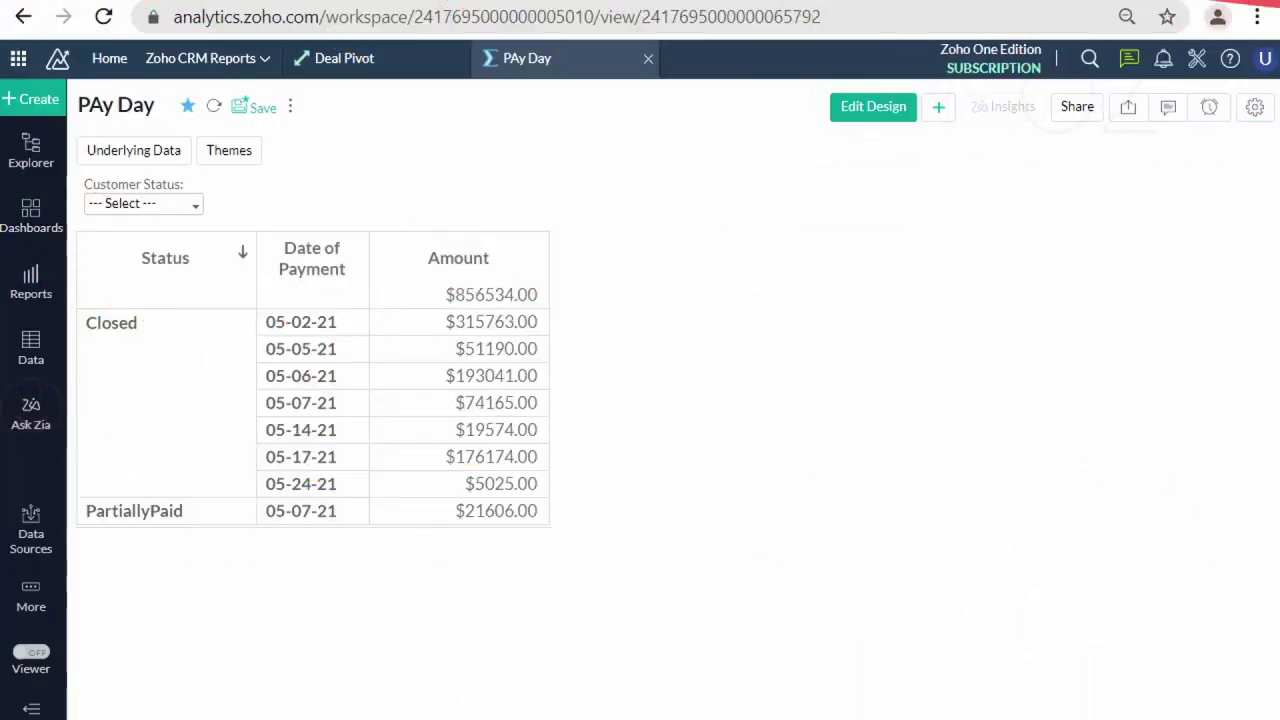
left_click(28, 296)
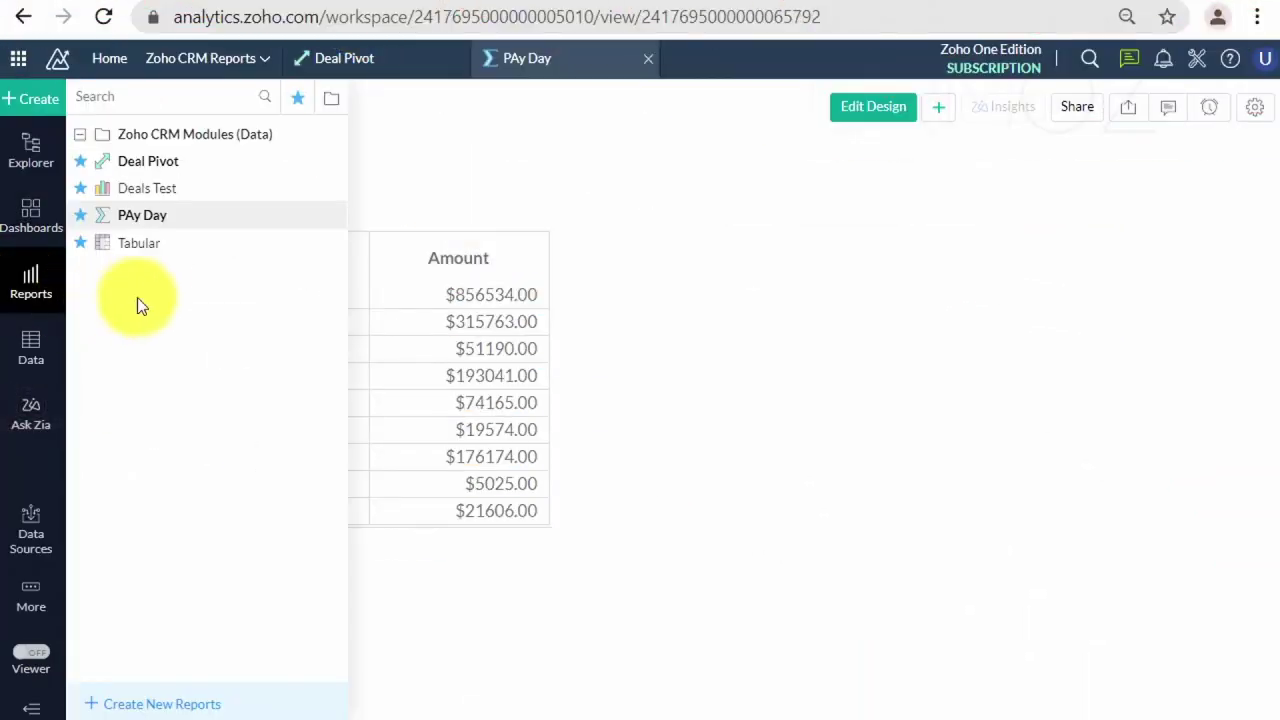
left_click(143, 190)
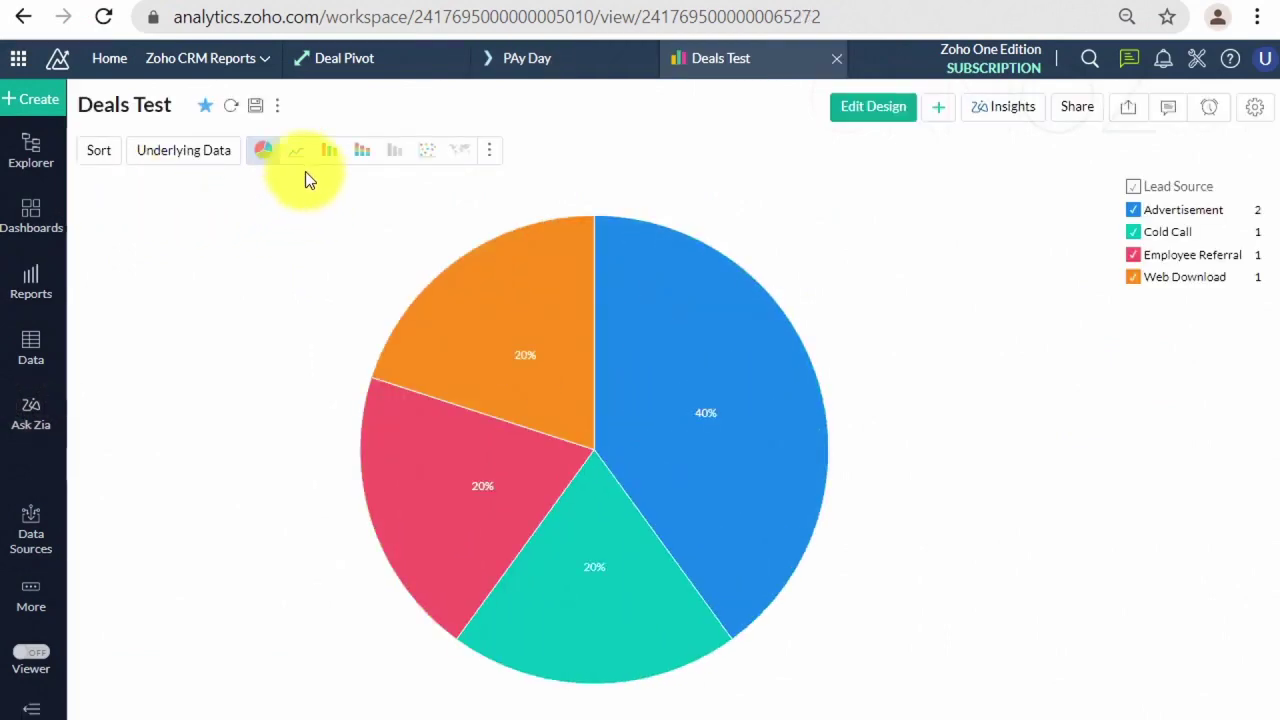
Step: Try line, bar, stacked bar and unfilled web chart types, then revert to pie
left_click(296, 157)
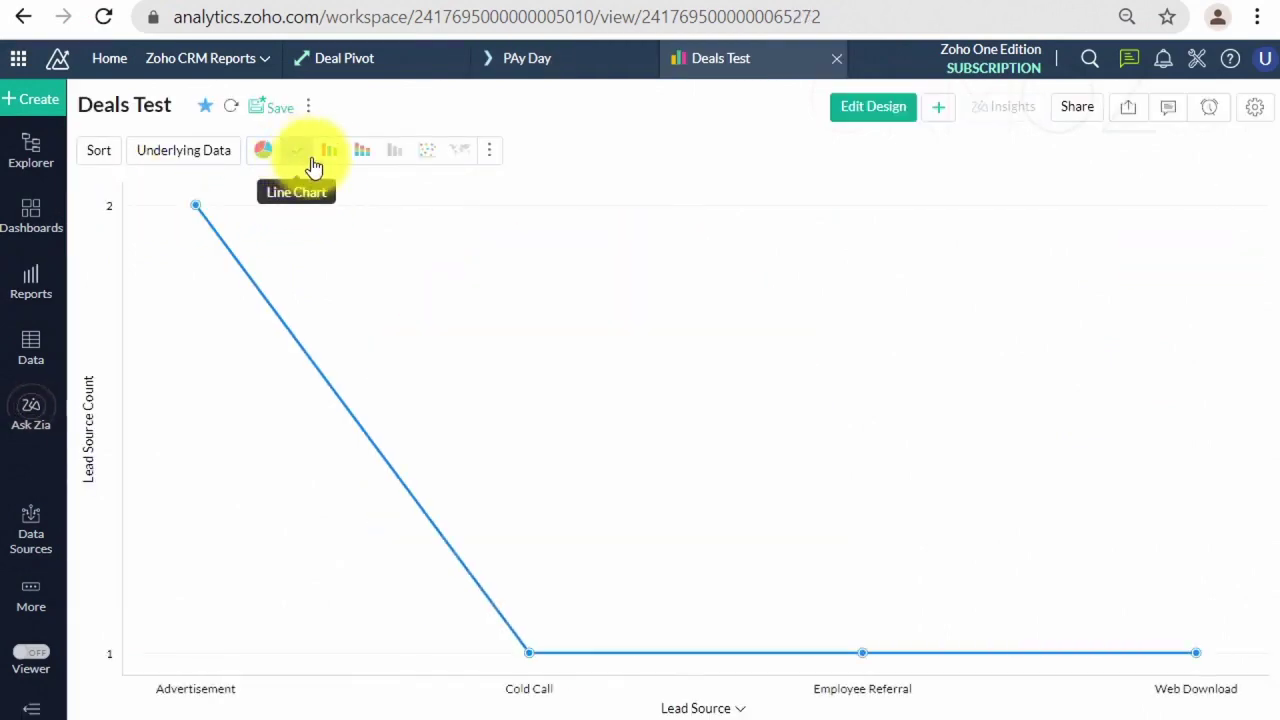
left_click(329, 160)
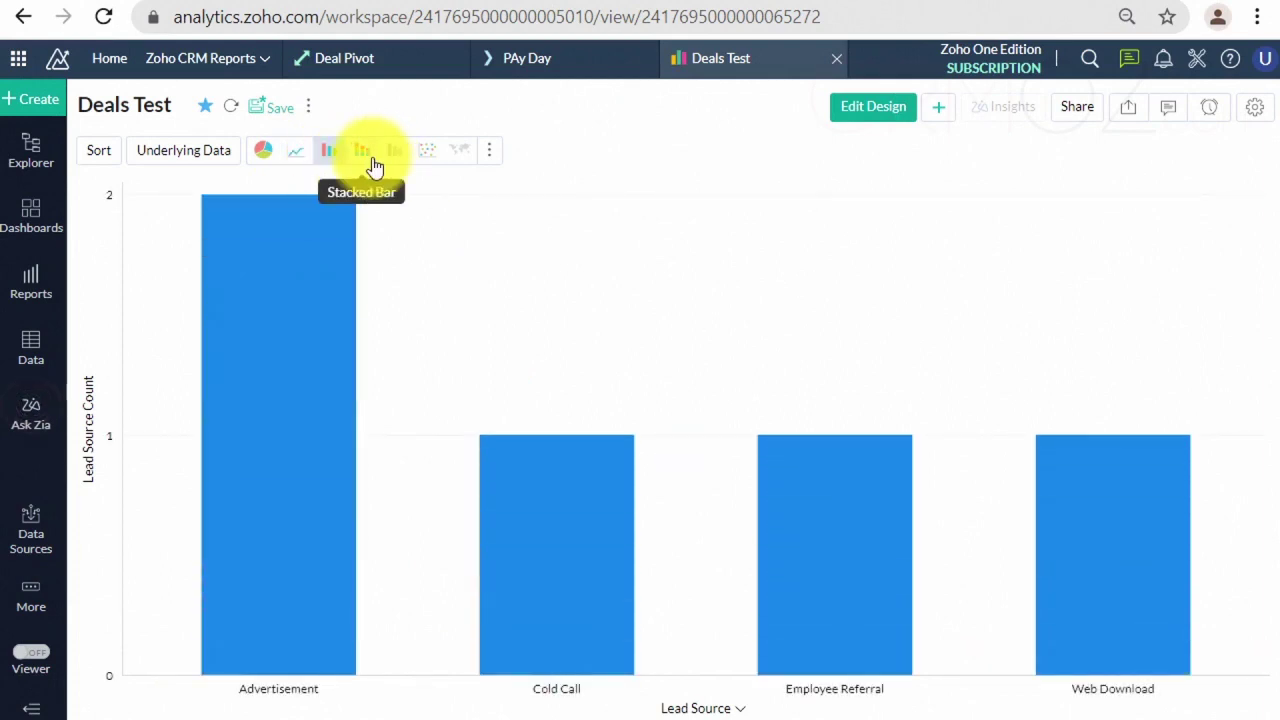
left_click(372, 160)
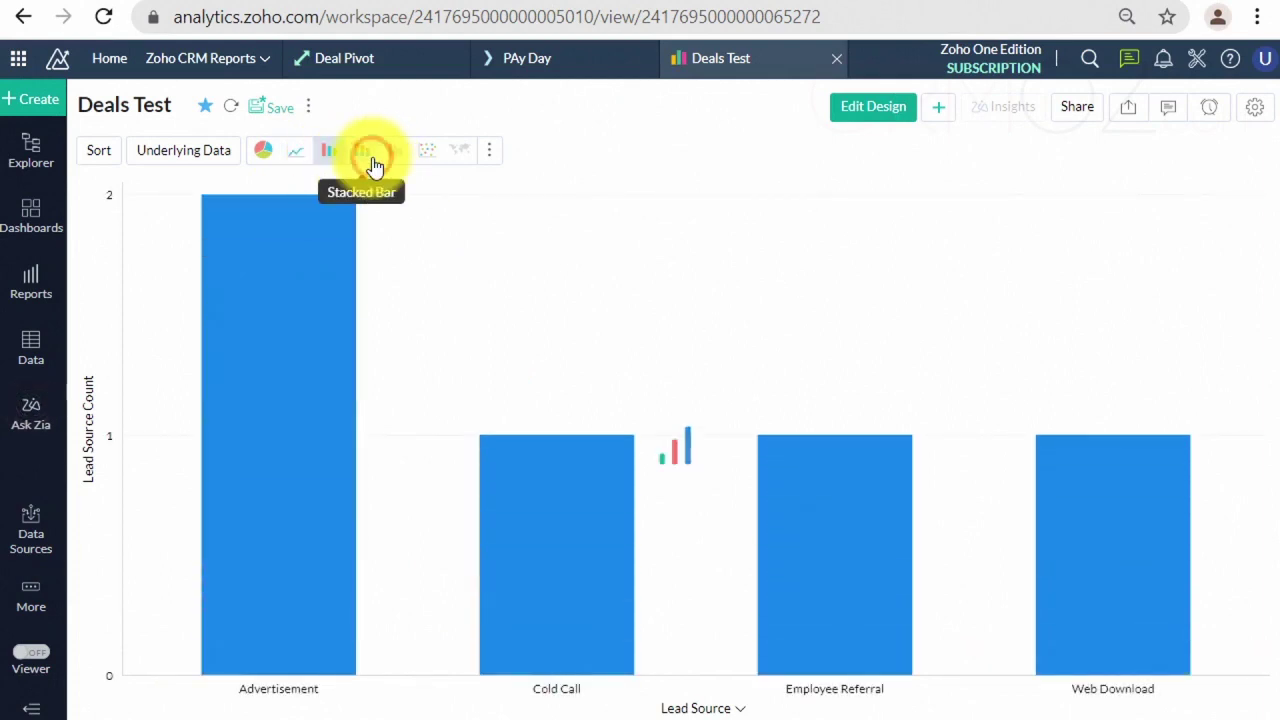
left_click(493, 155)
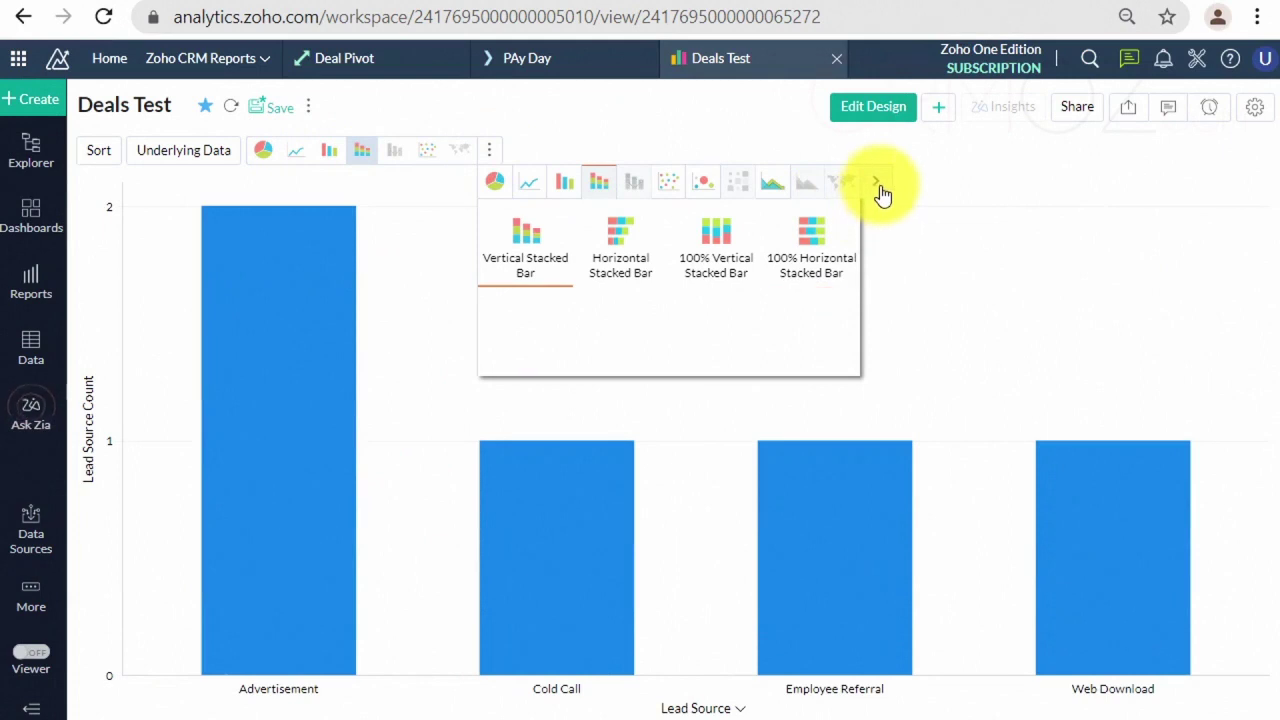
left_click(880, 186)
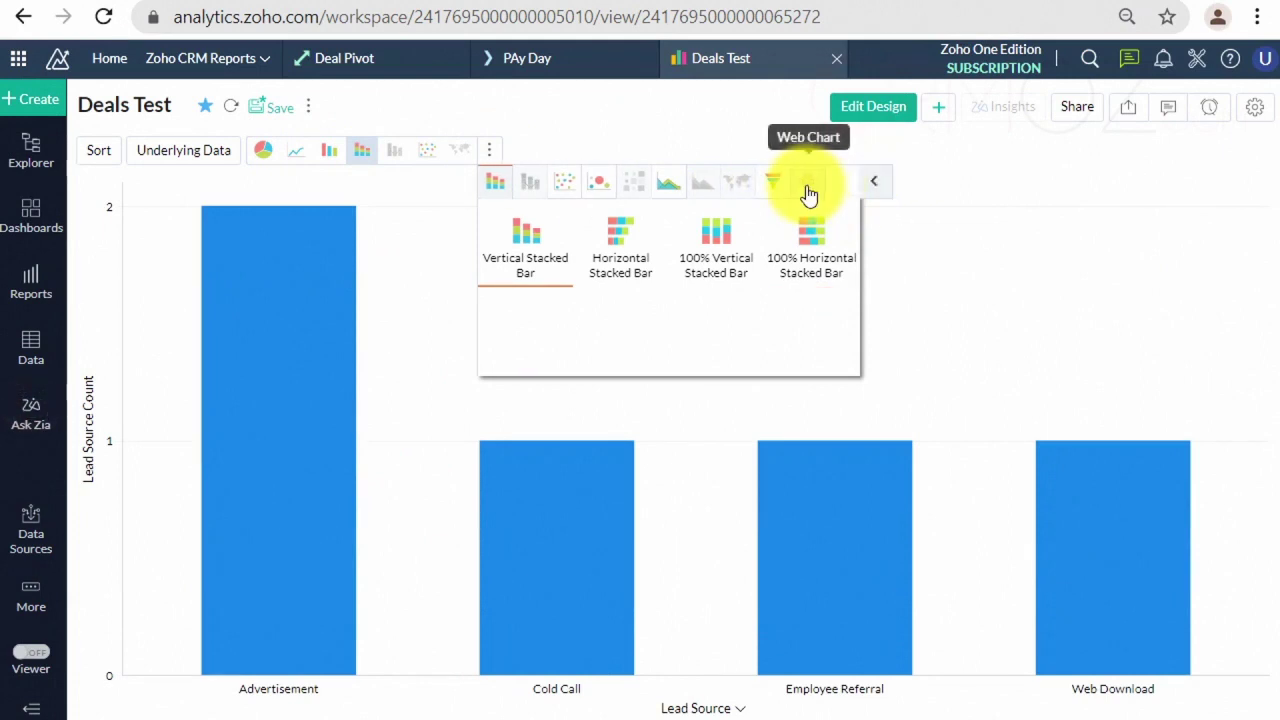
left_click(809, 190)
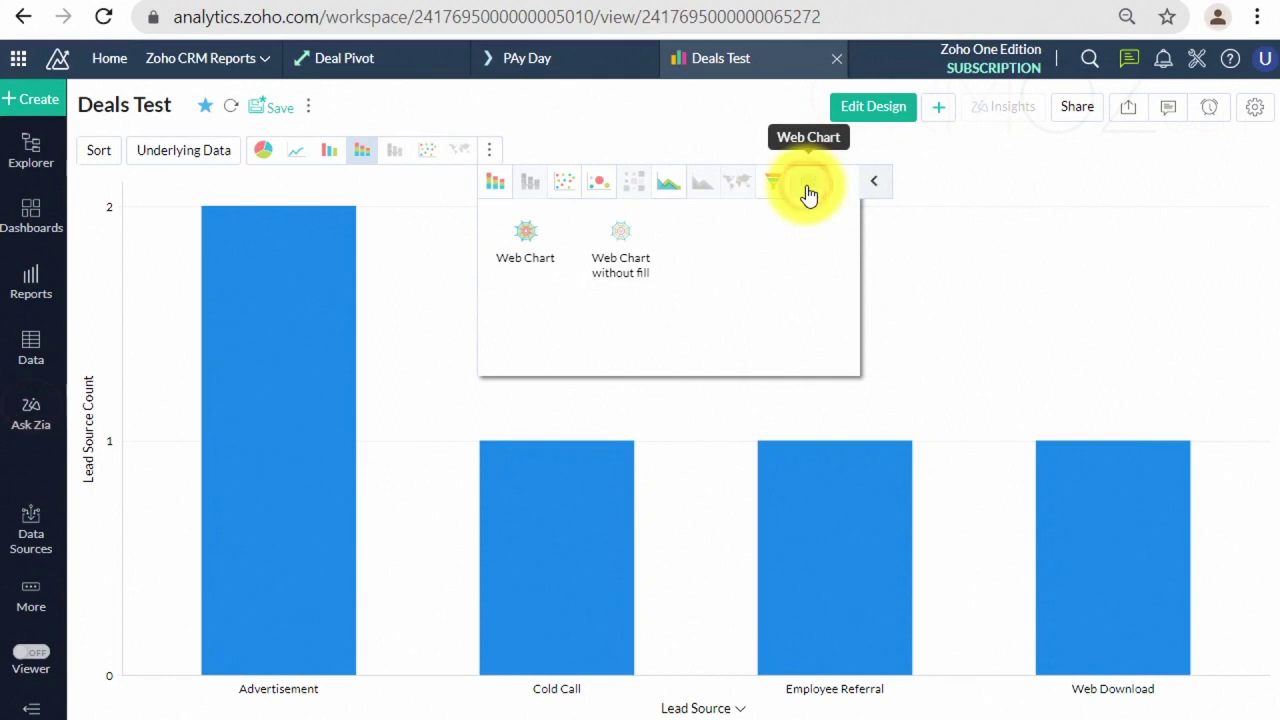
left_click(611, 244)
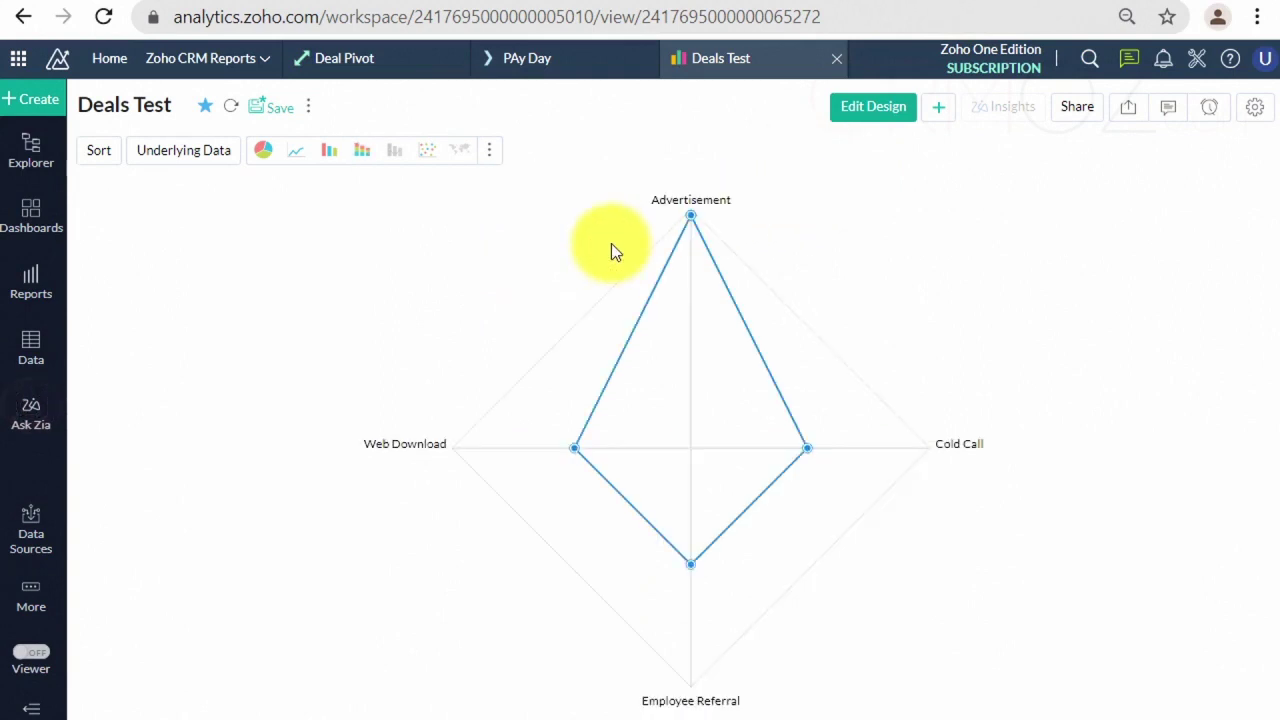
left_click(263, 150)
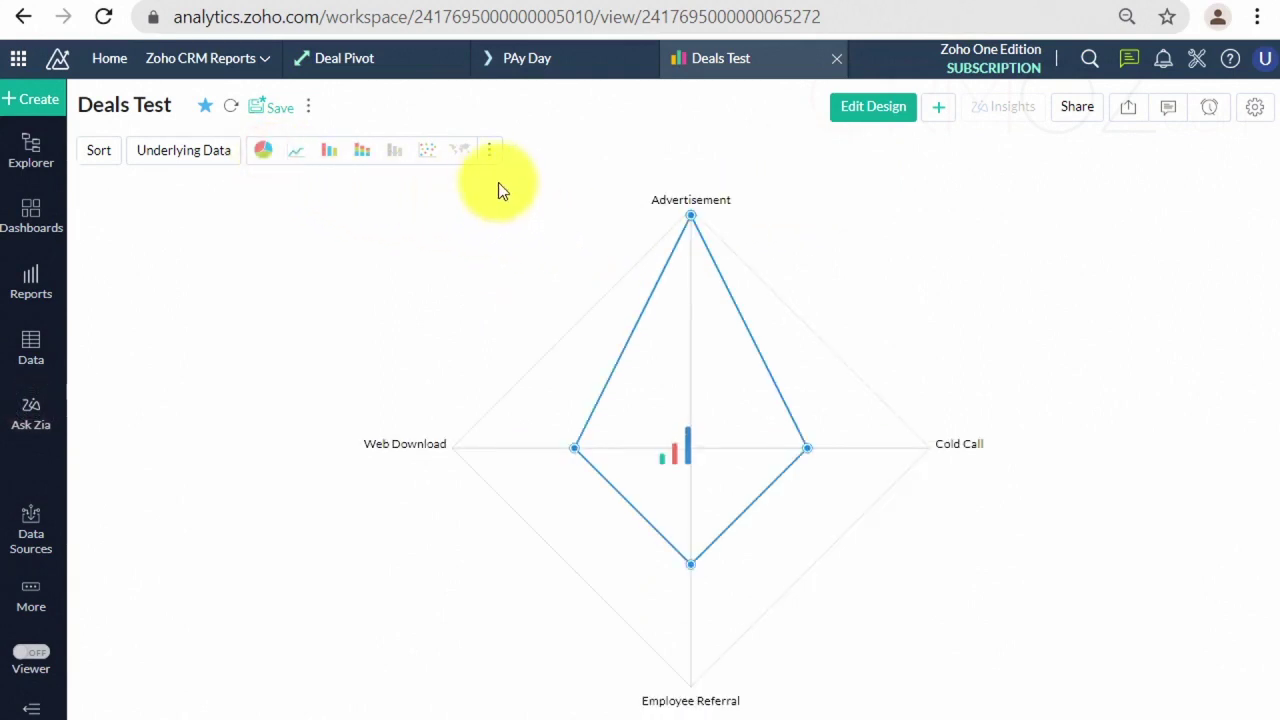
Step: Change the Deals Test chart to a funnel chart
left_click(490, 155)
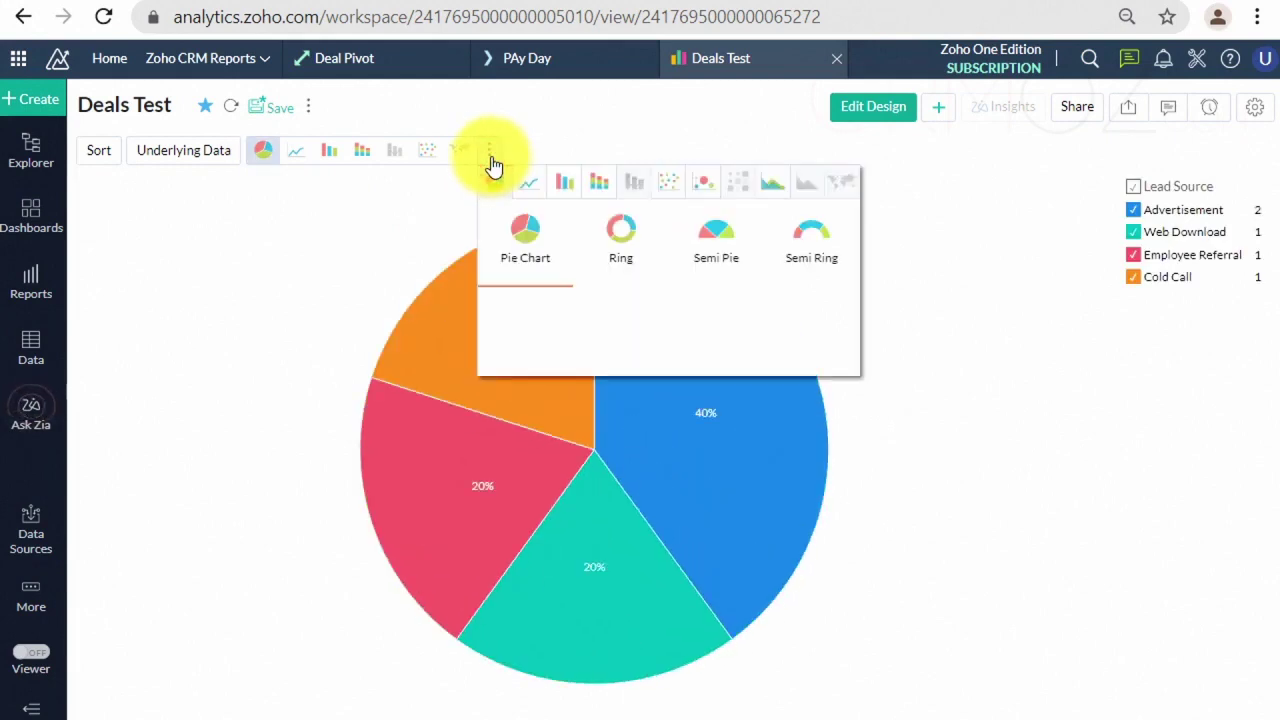
left_click(874, 186)
left_click(874, 186)
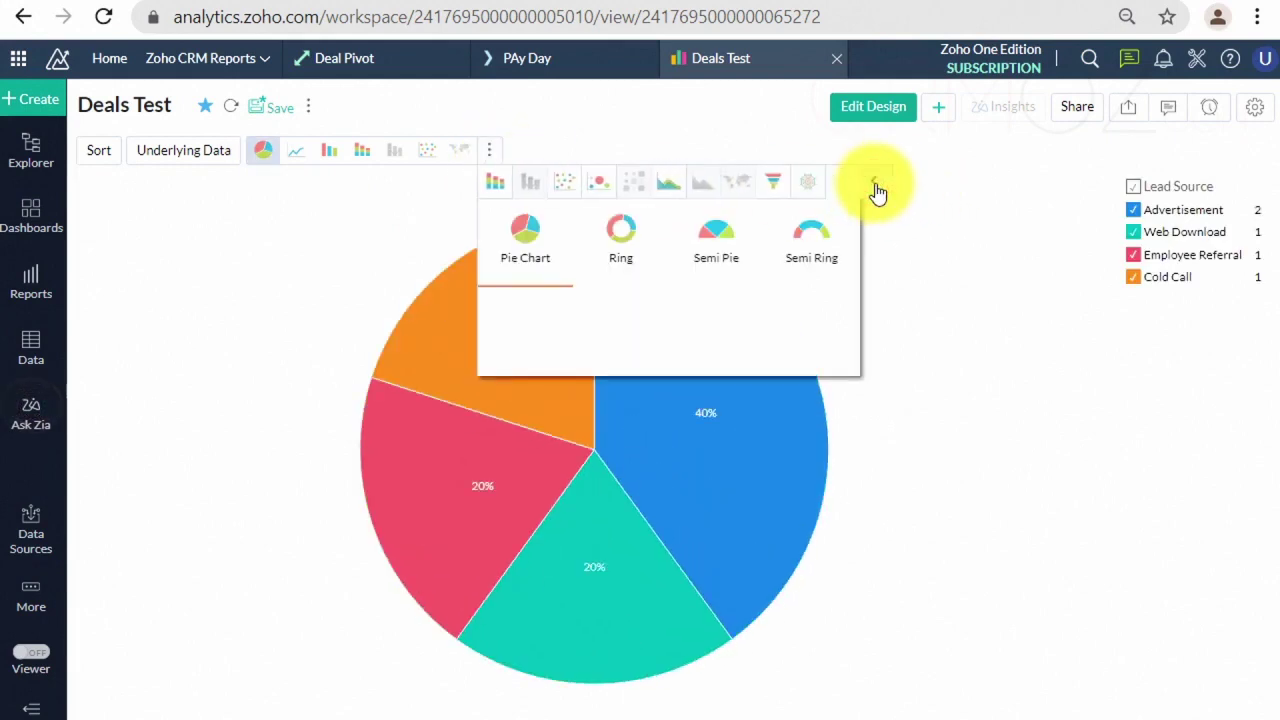
left_click(874, 186)
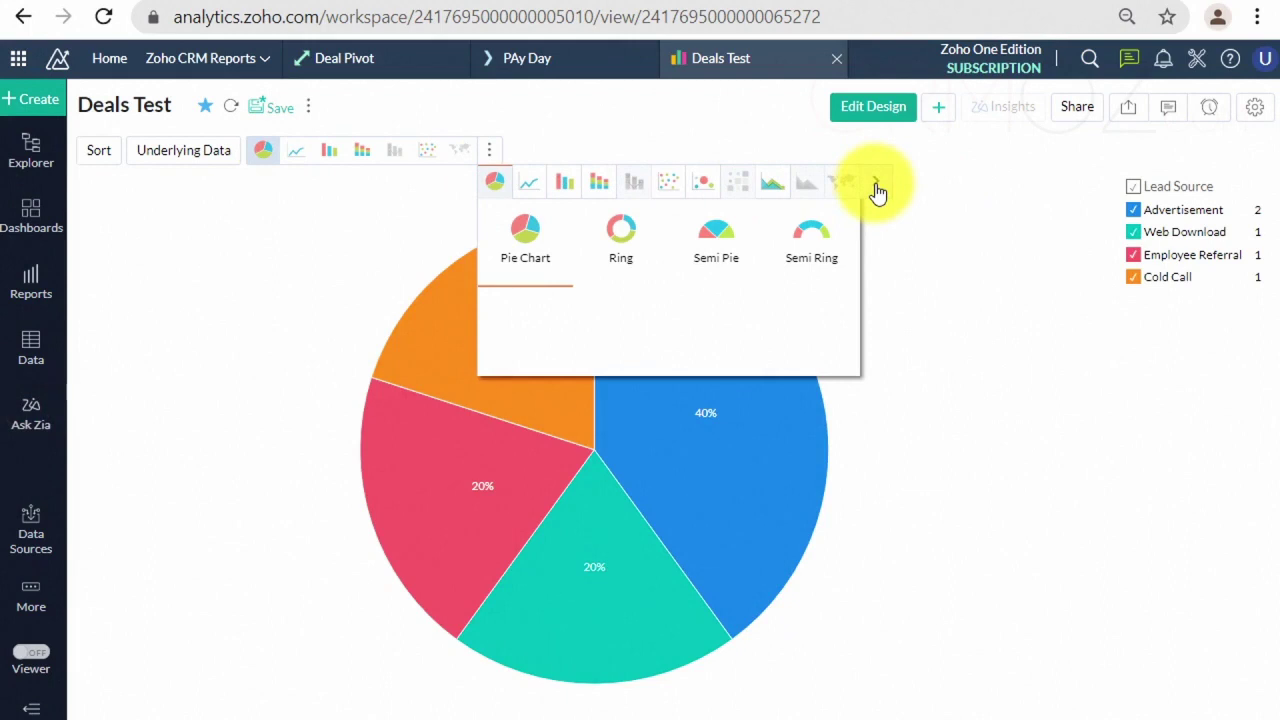
left_click(876, 188)
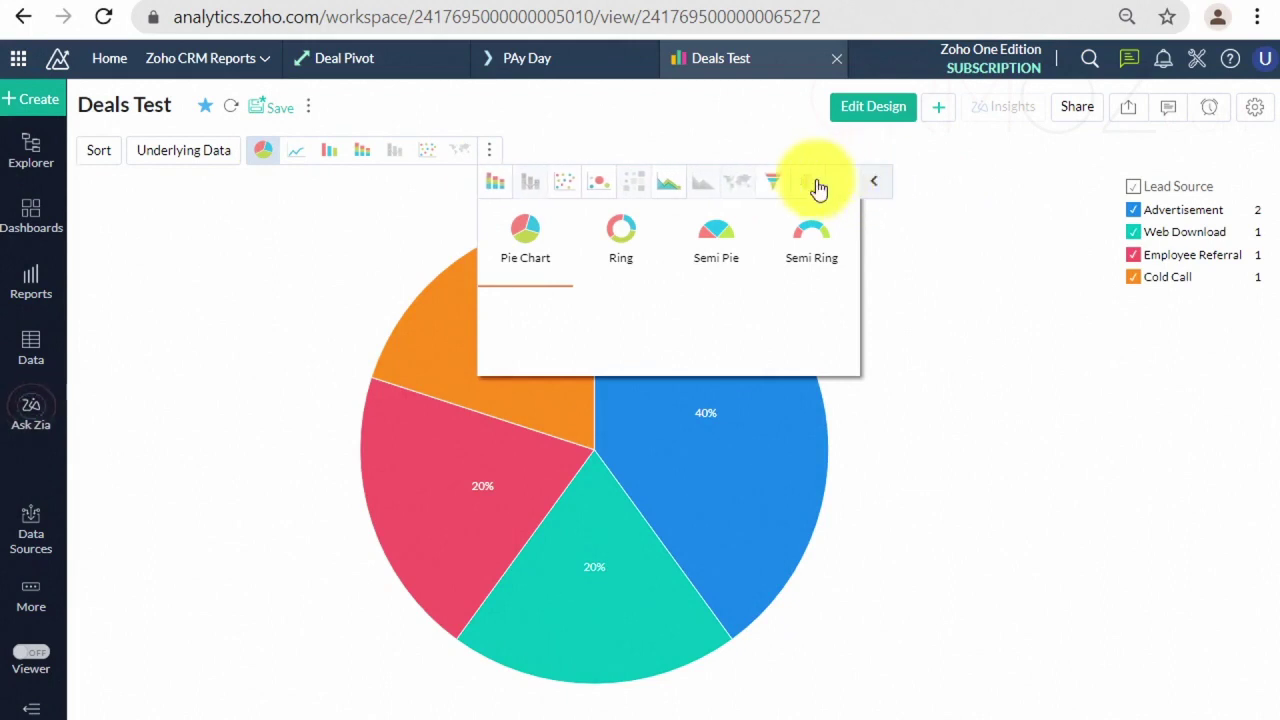
left_click(771, 180)
left_click(522, 240)
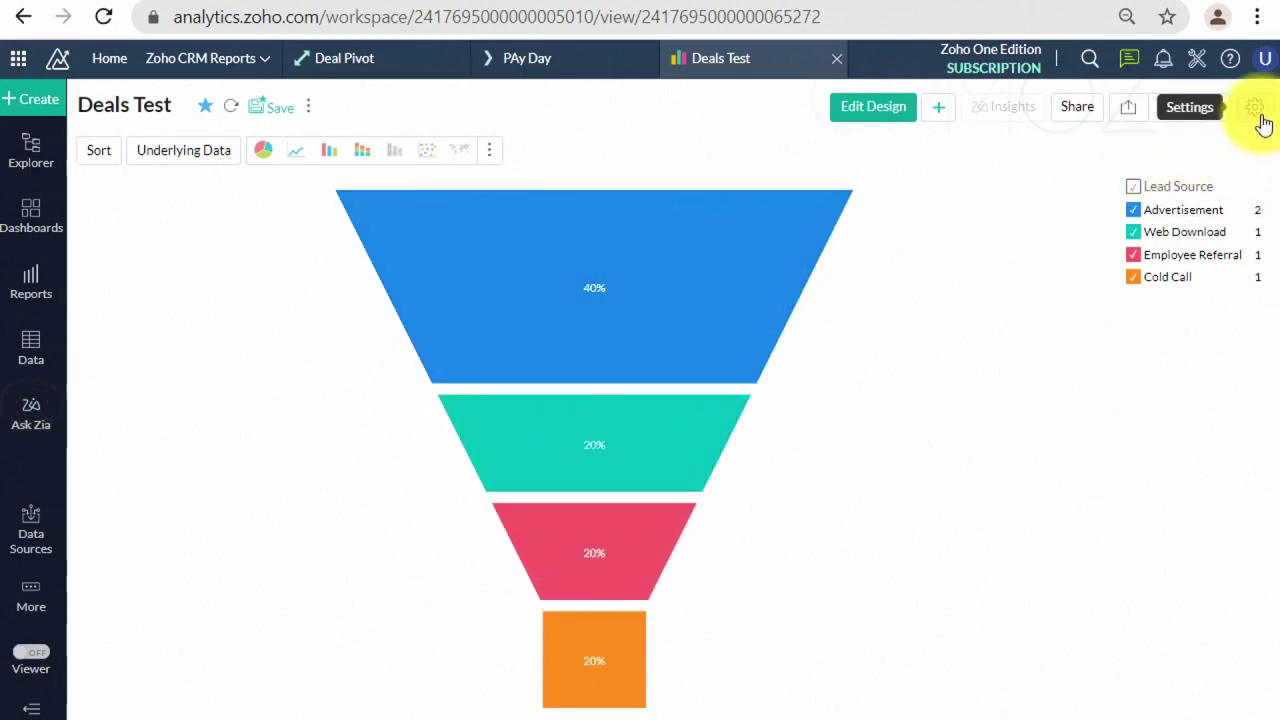
Step: Toggle Web Download, Employee Referral and all lead sources, leaving all four shown
left_click(1135, 235)
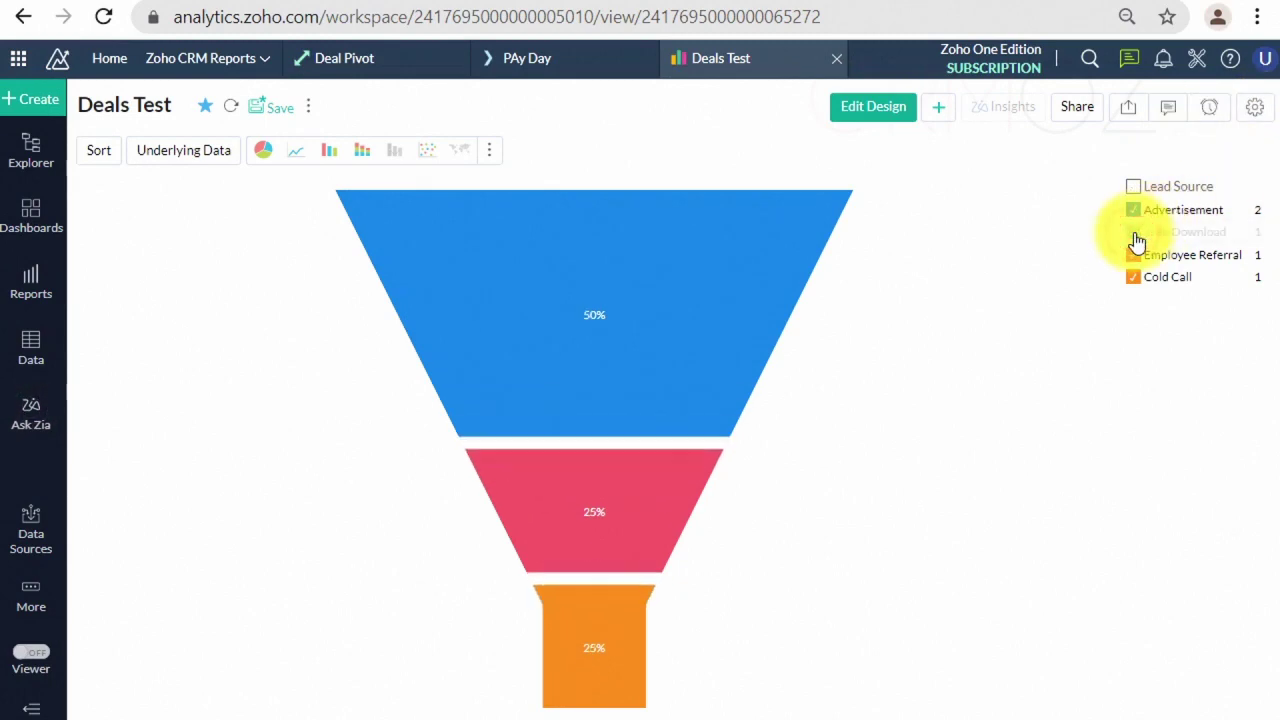
left_click(1137, 255)
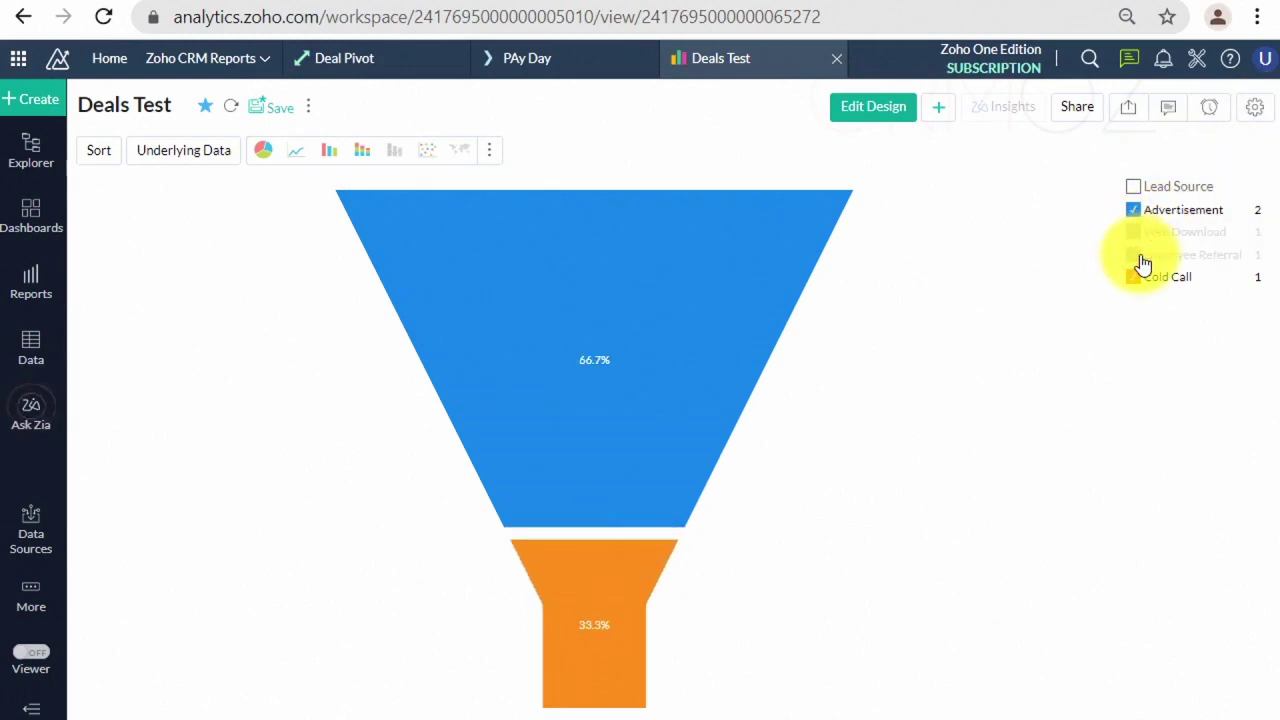
left_click(1133, 186)
left_click(1133, 186)
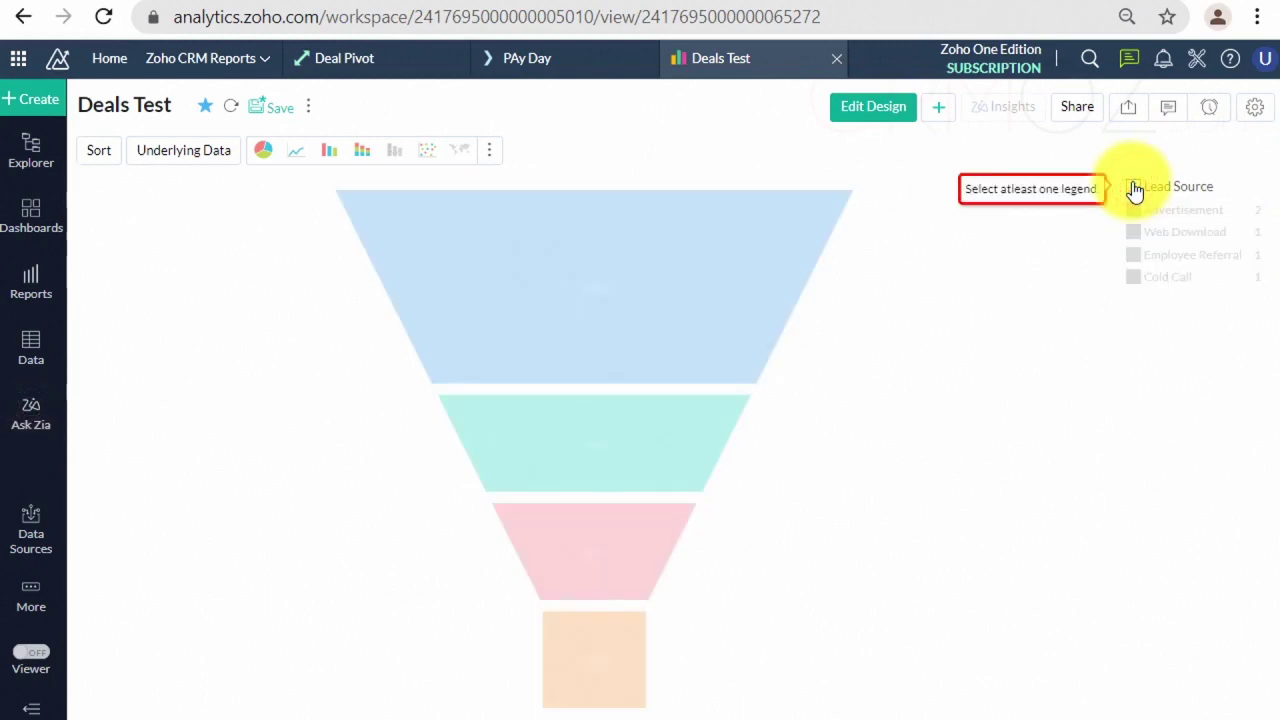
left_click(1134, 187)
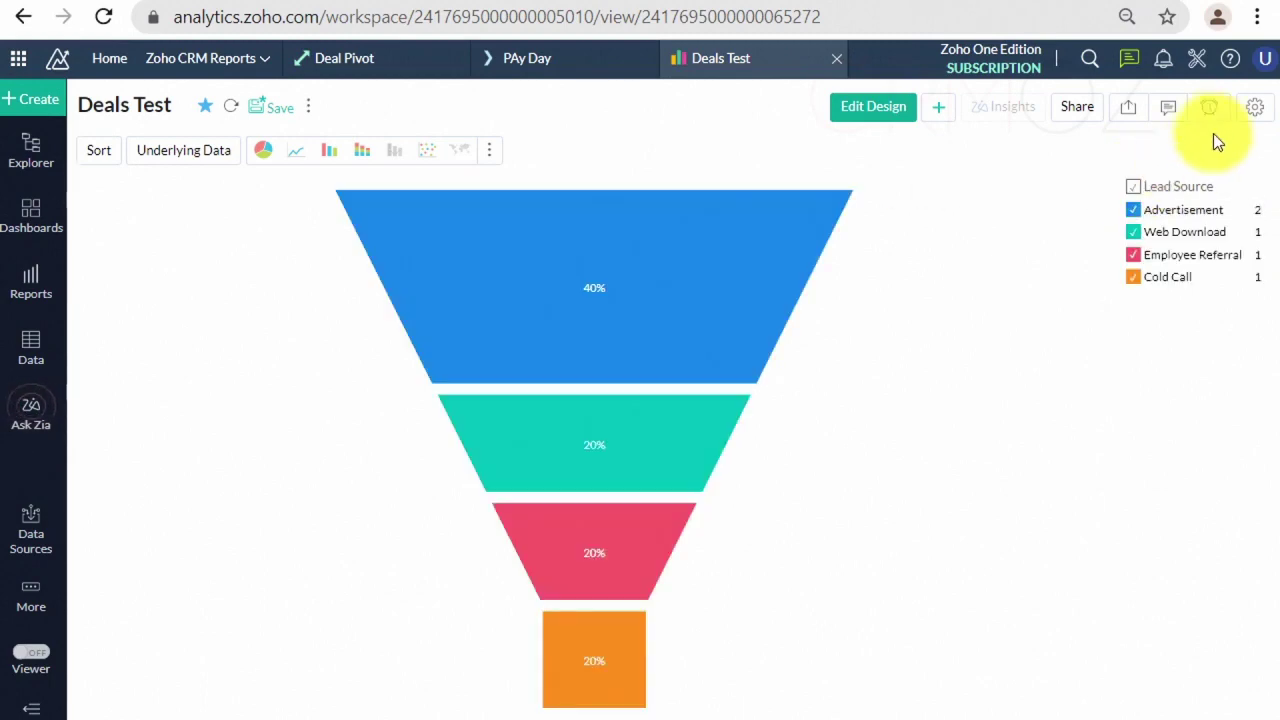
Step: Colour the funnel with the Grey - Blue gradient palette
left_click(1255, 110)
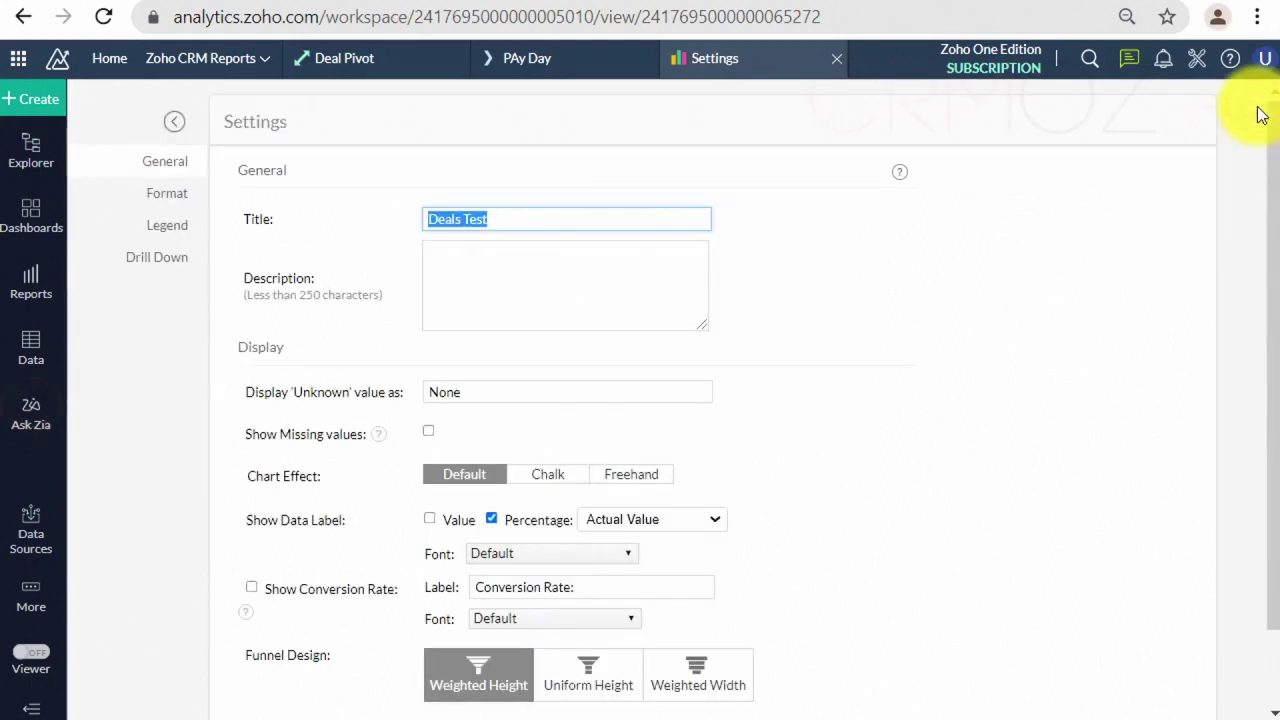
left_click(167, 231)
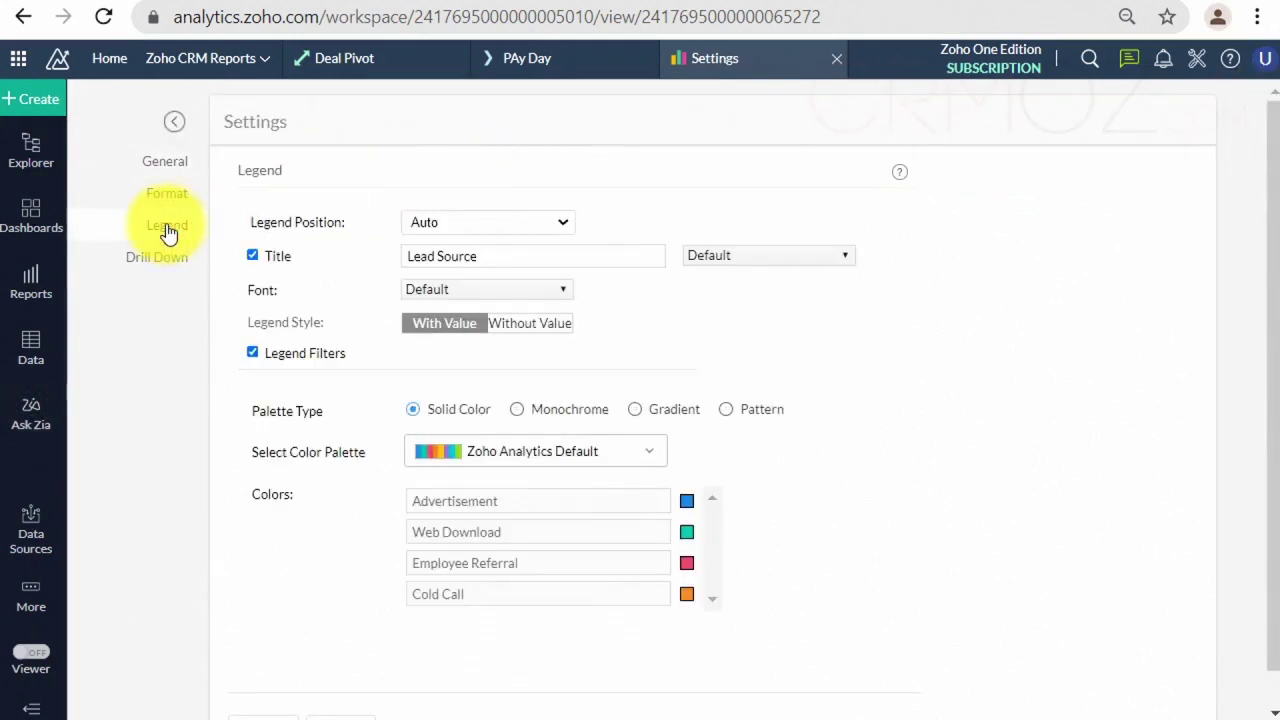
left_click(634, 411)
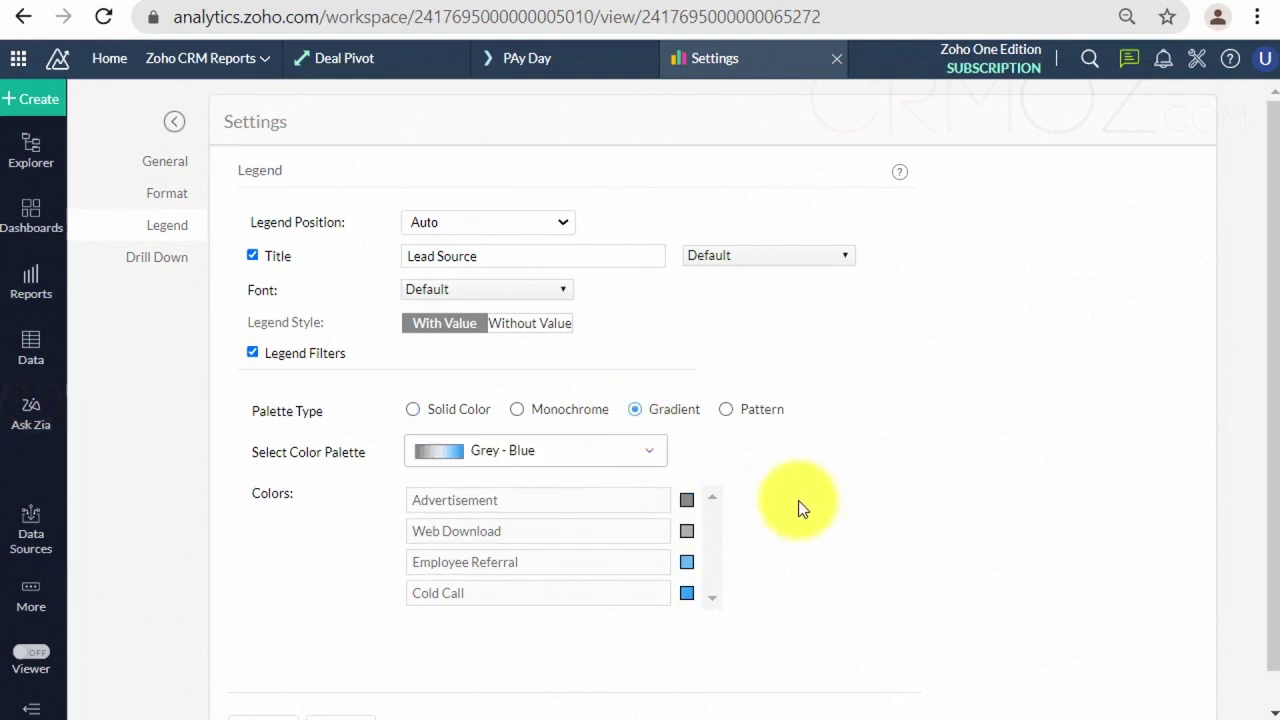
scroll(795, 505, "down", 1)
left_click(263, 688)
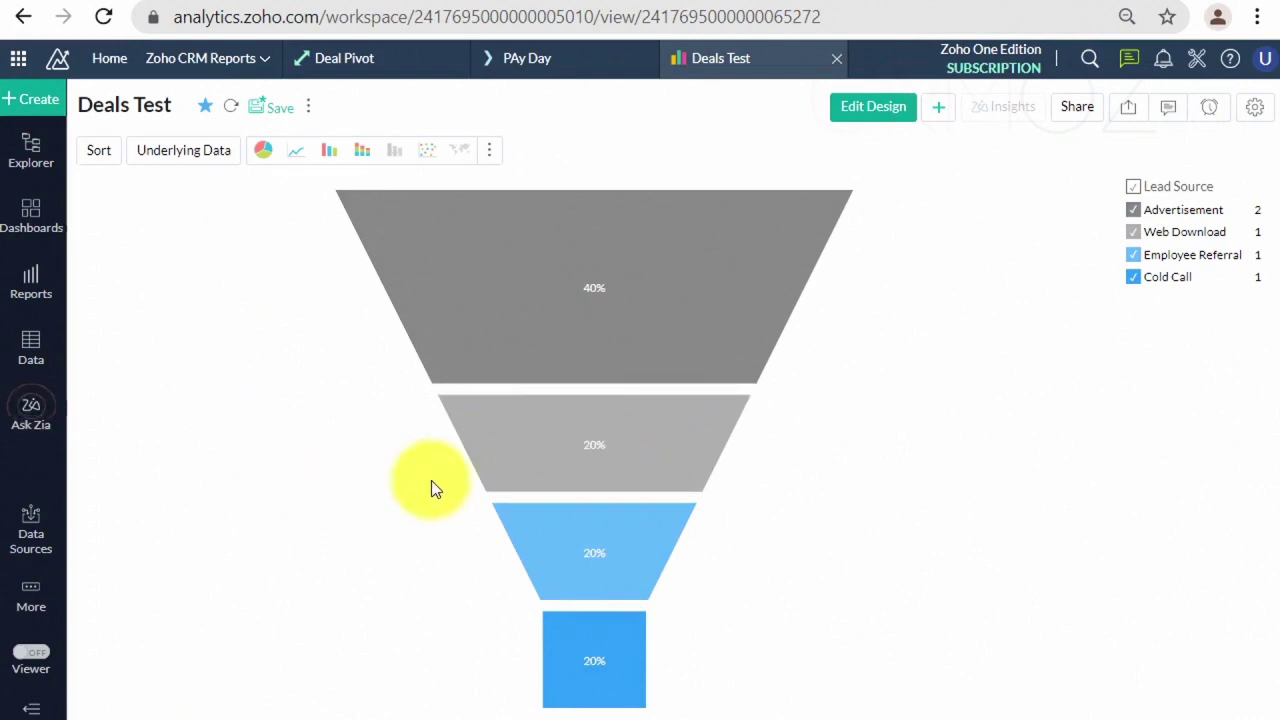
Step: Set the Funnel Design to Weighted Width
left_click(1255, 106)
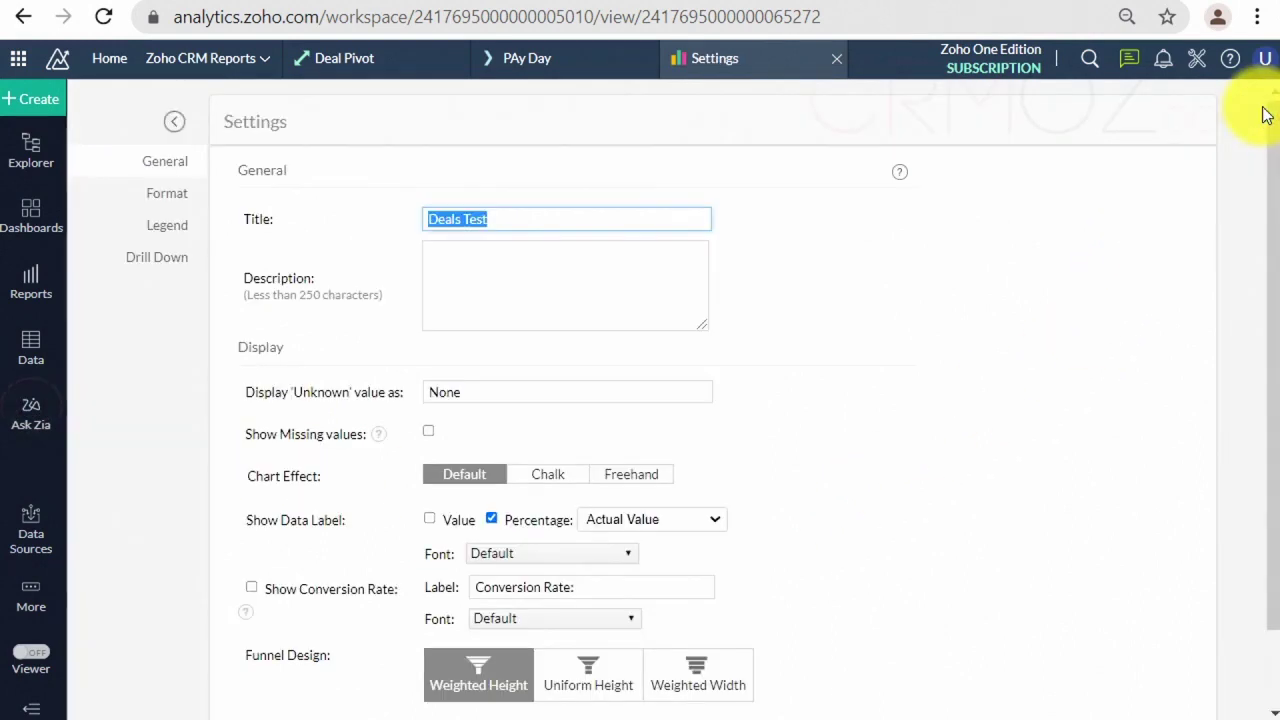
scroll(871, 466, "down", 1)
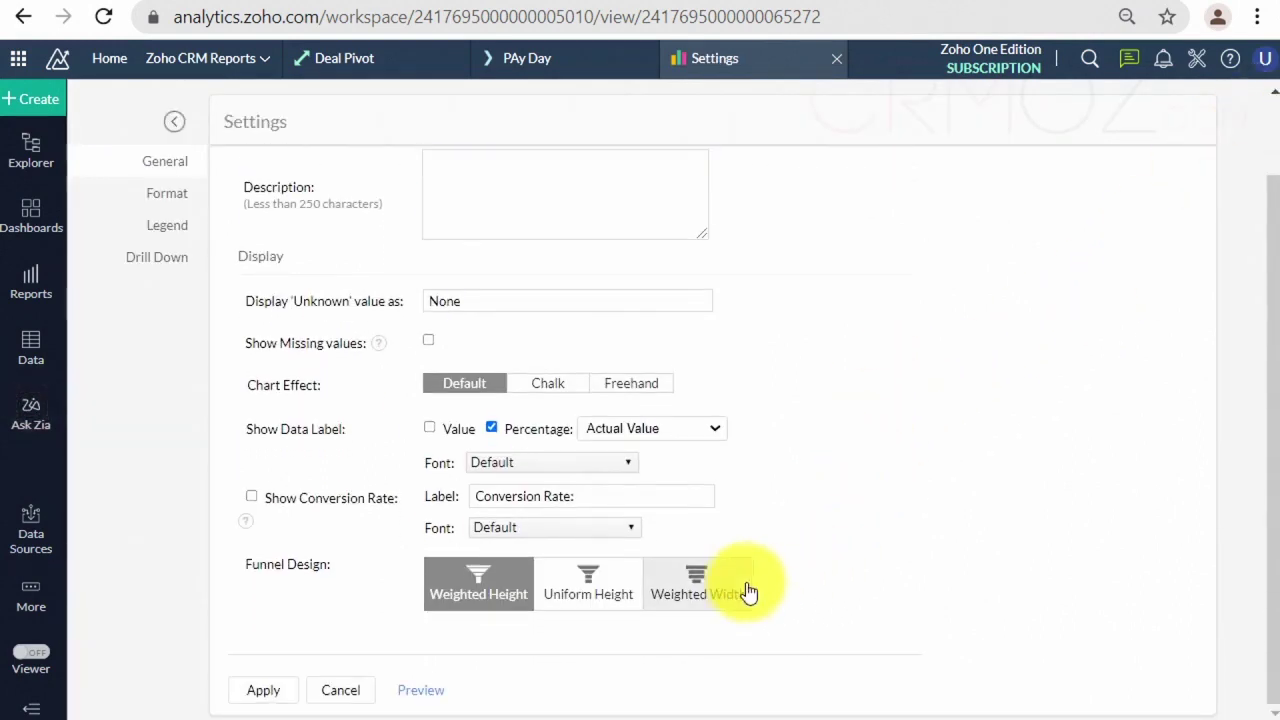
left_click(690, 585)
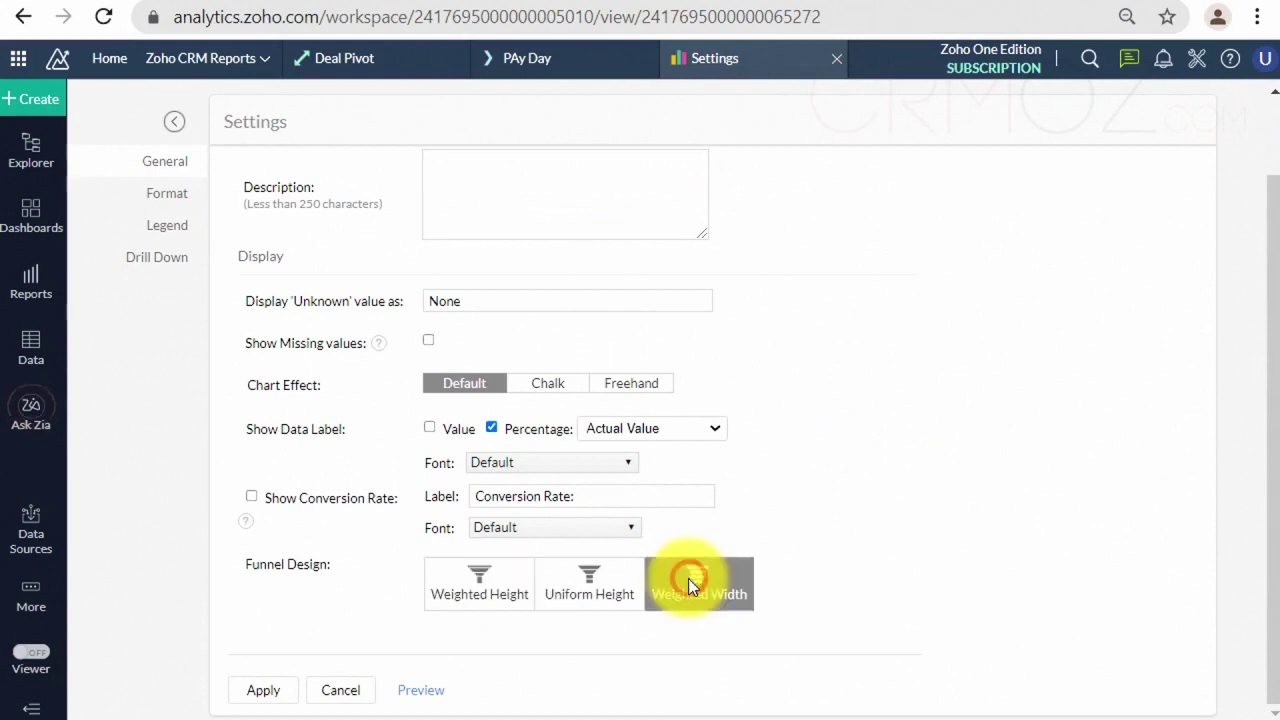
left_click(255, 687)
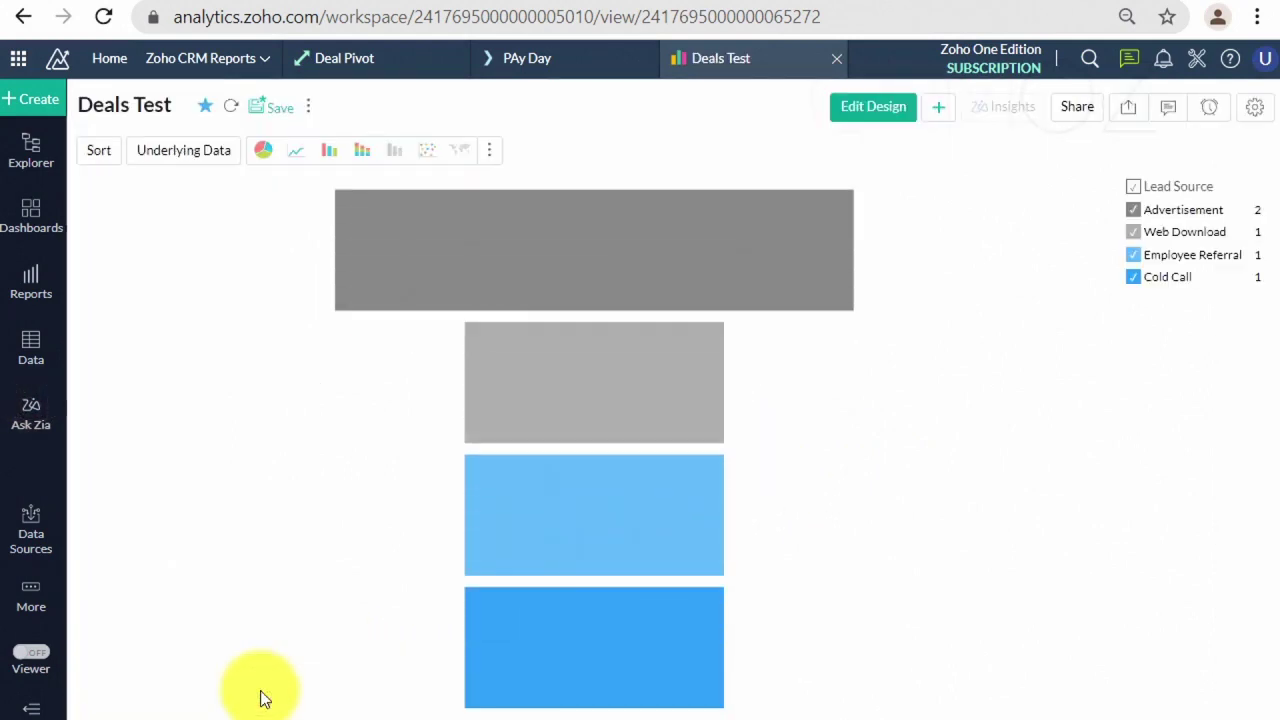
Step: Set Amount's number format to 0 decimal places
left_click(1254, 106)
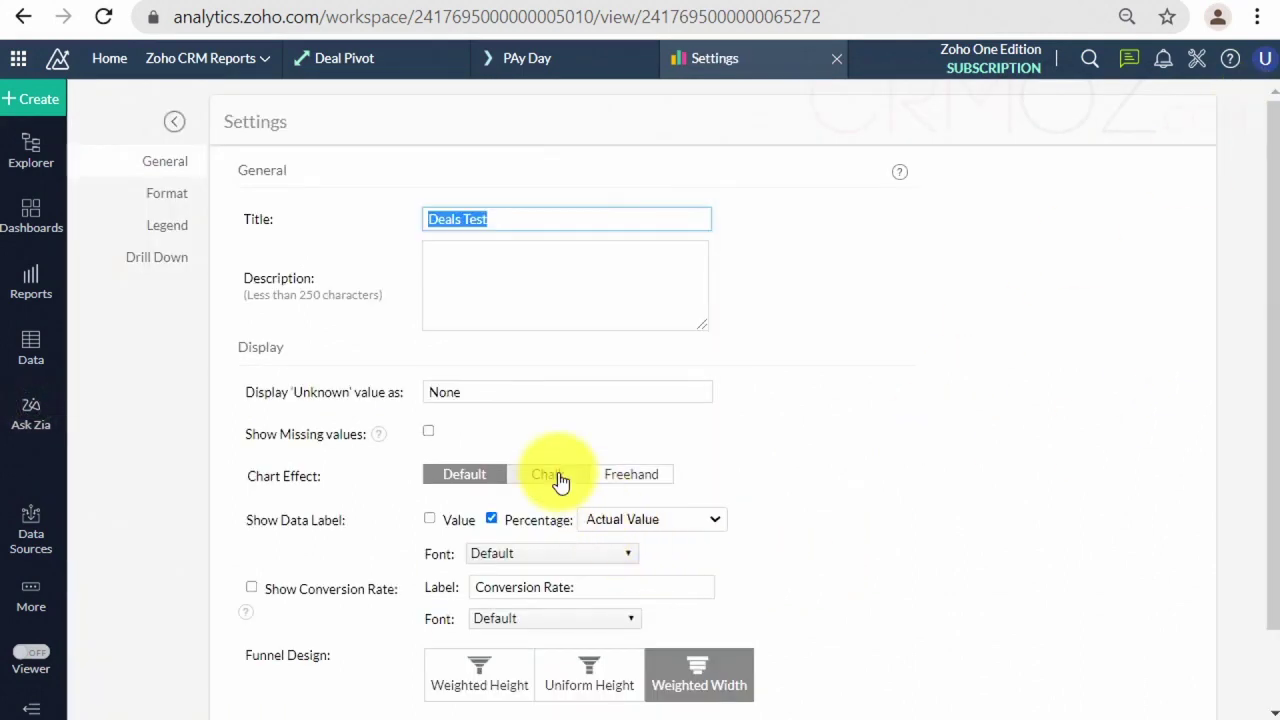
left_click(157, 189)
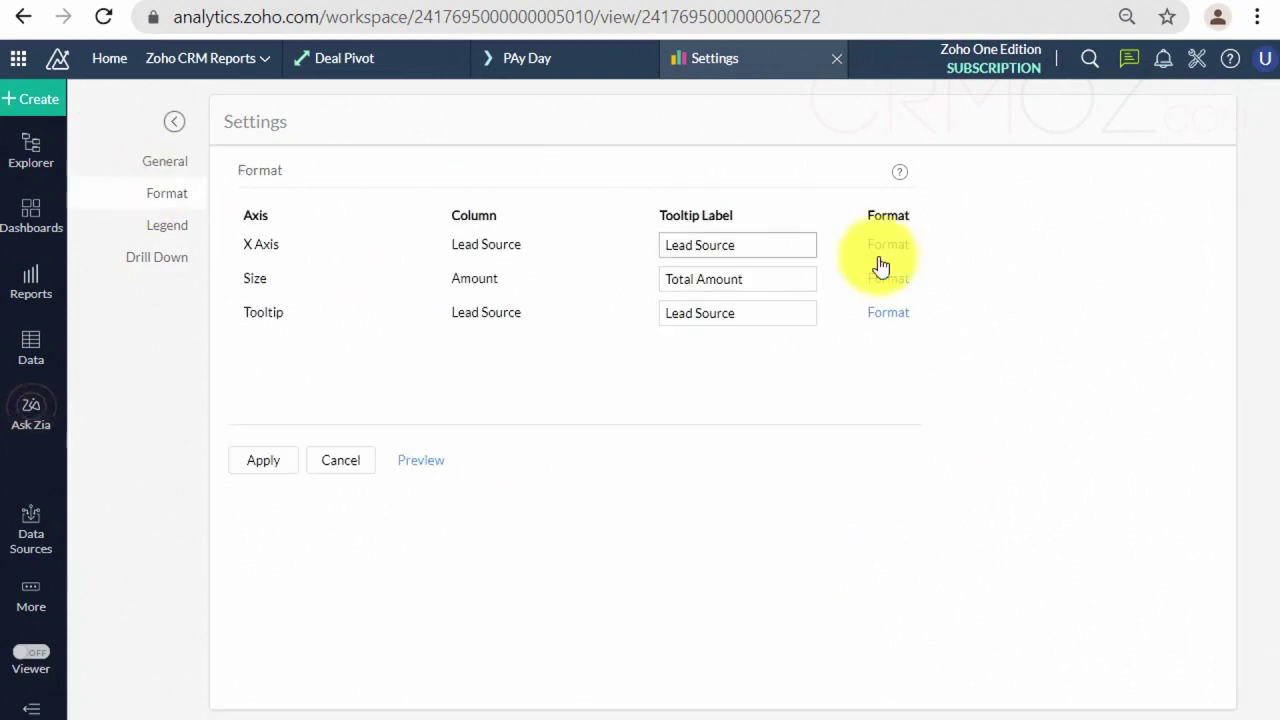
left_click(892, 282)
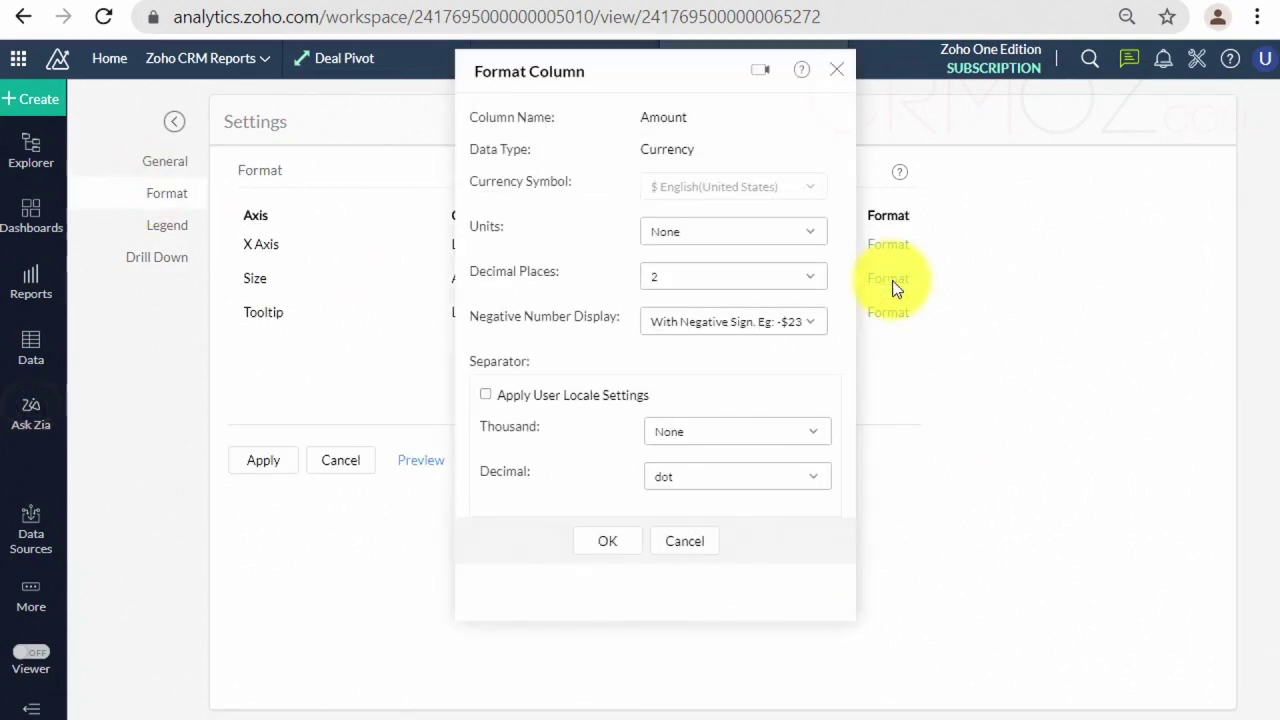
left_click(798, 283)
left_click(686, 337)
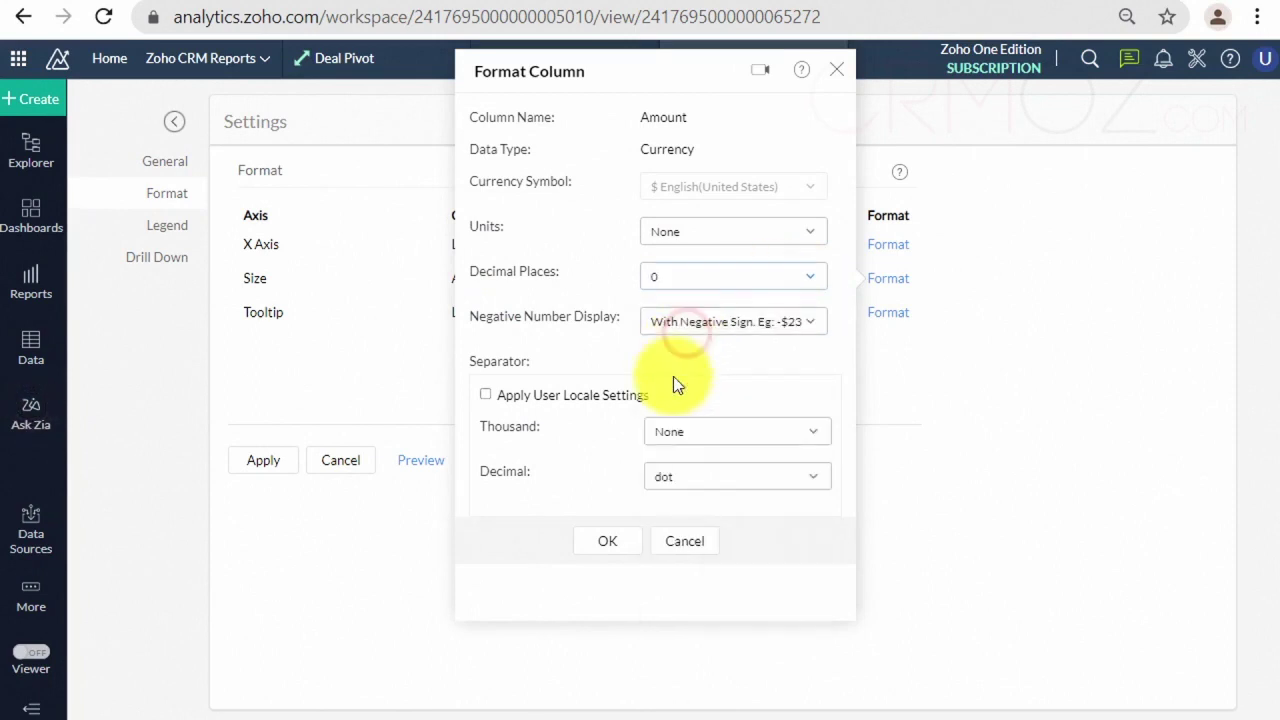
left_click(607, 541)
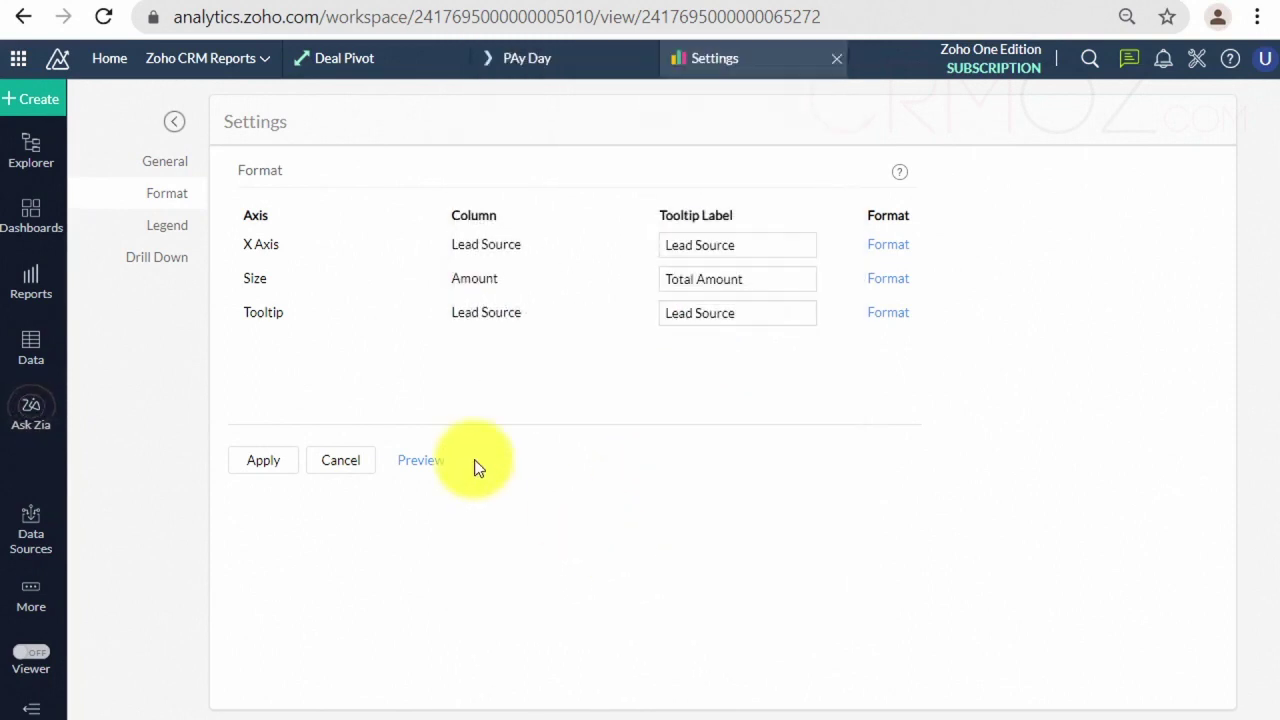
Step: Switch to the Green - Orange gradient palette and Uniform Height funnel design
left_click(150, 229)
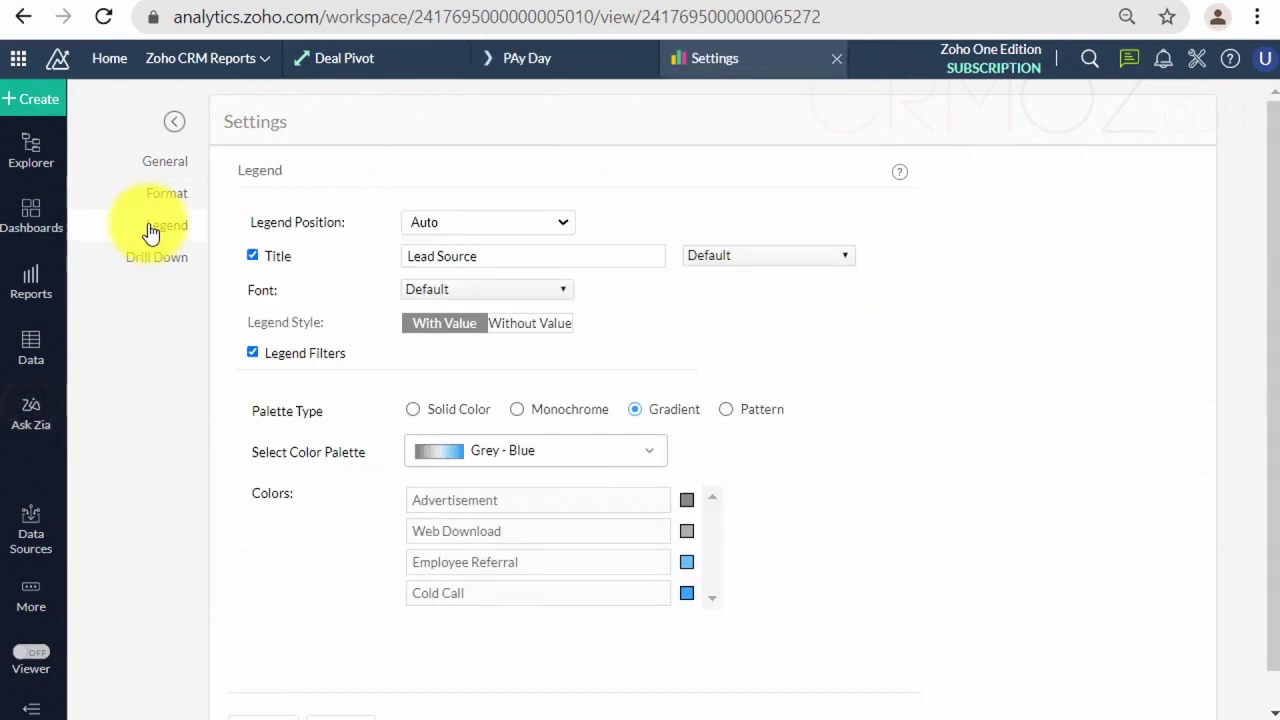
left_click(663, 455)
left_click(573, 592)
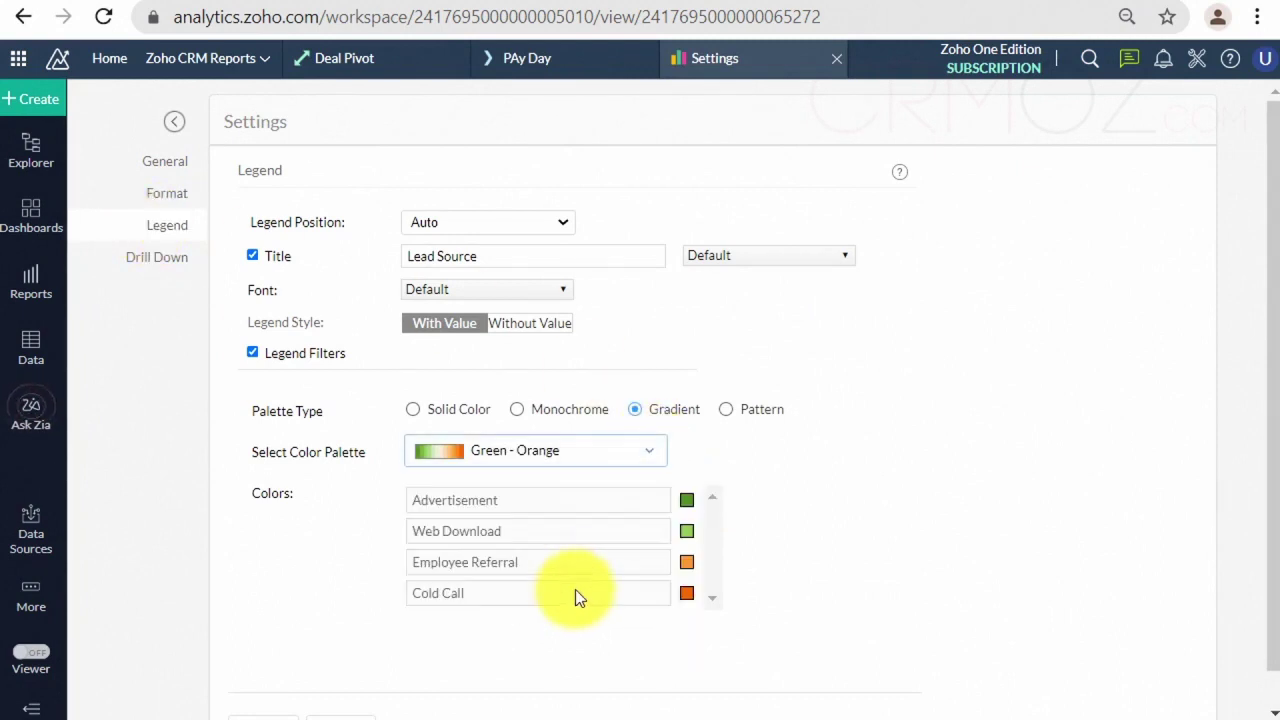
left_click(150, 163)
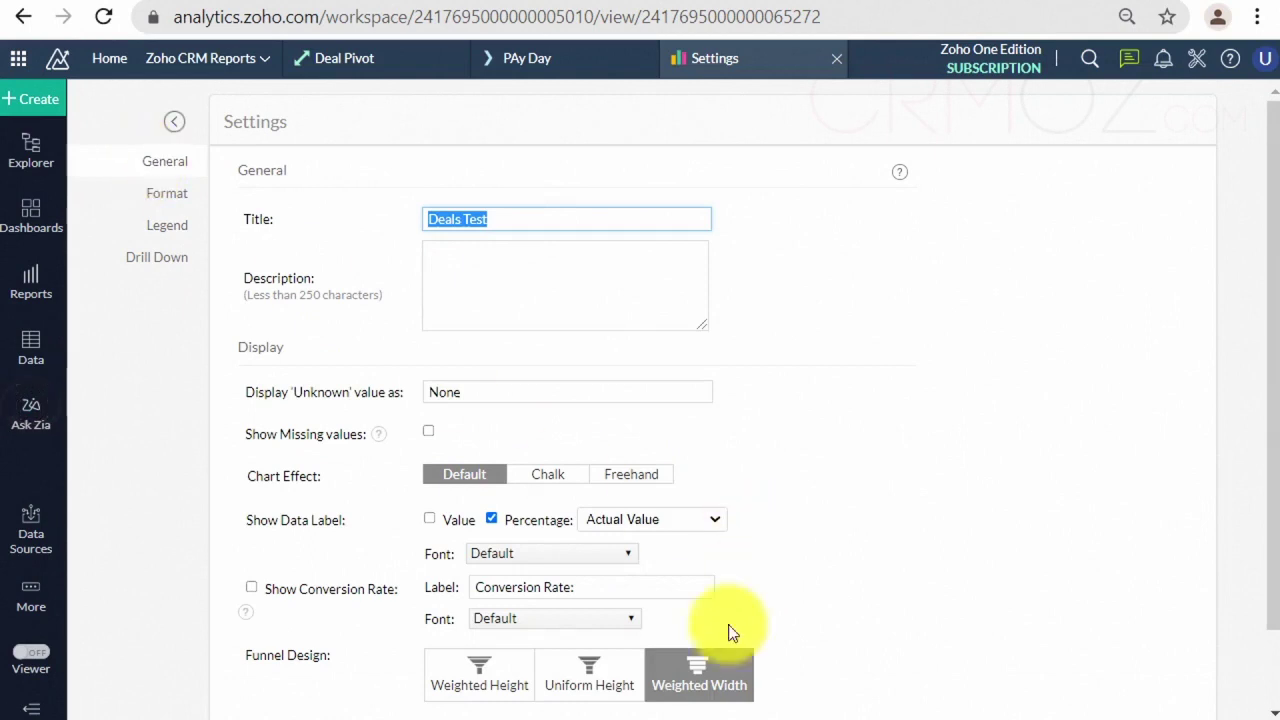
left_click(592, 683)
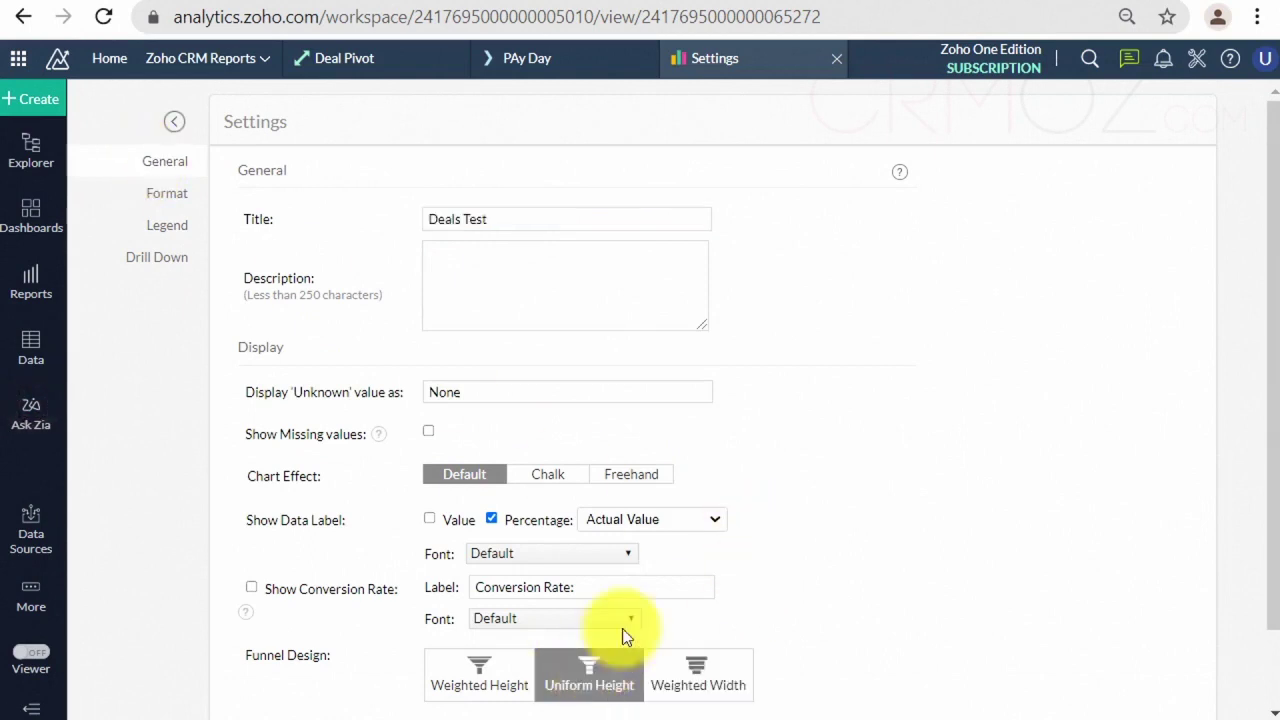
scroll(839, 433, "down", 2)
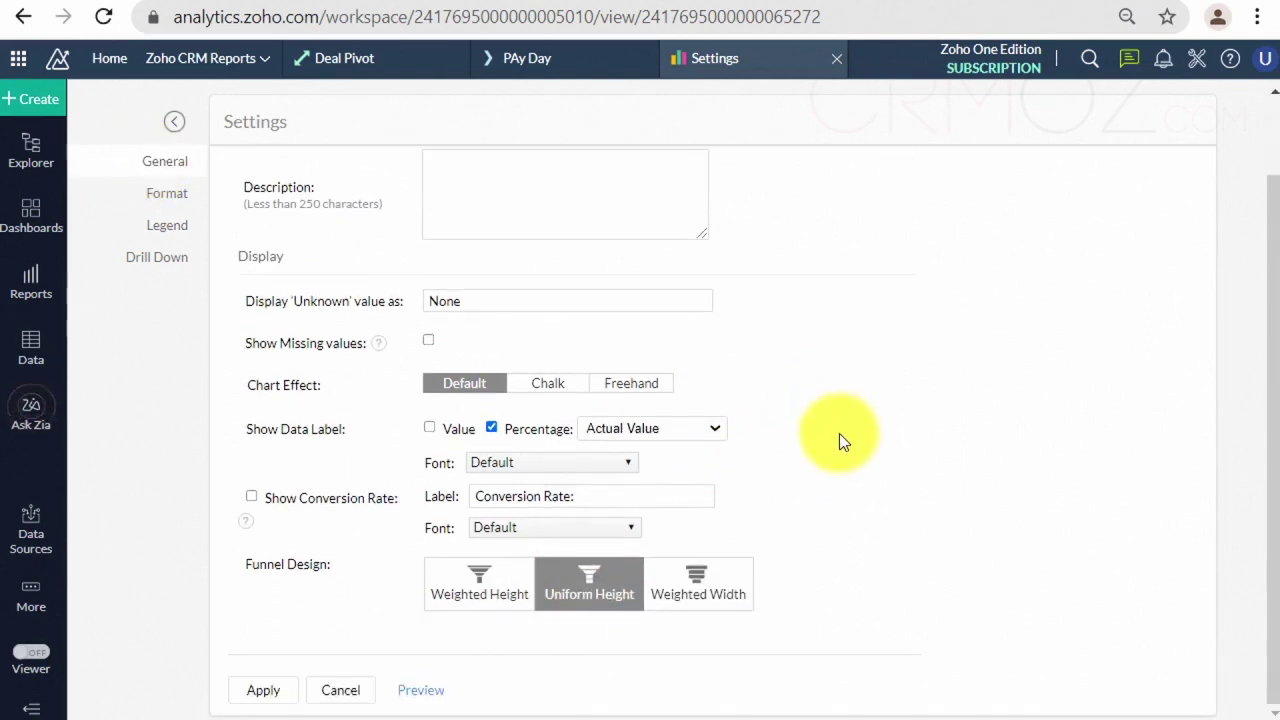
left_click(263, 691)
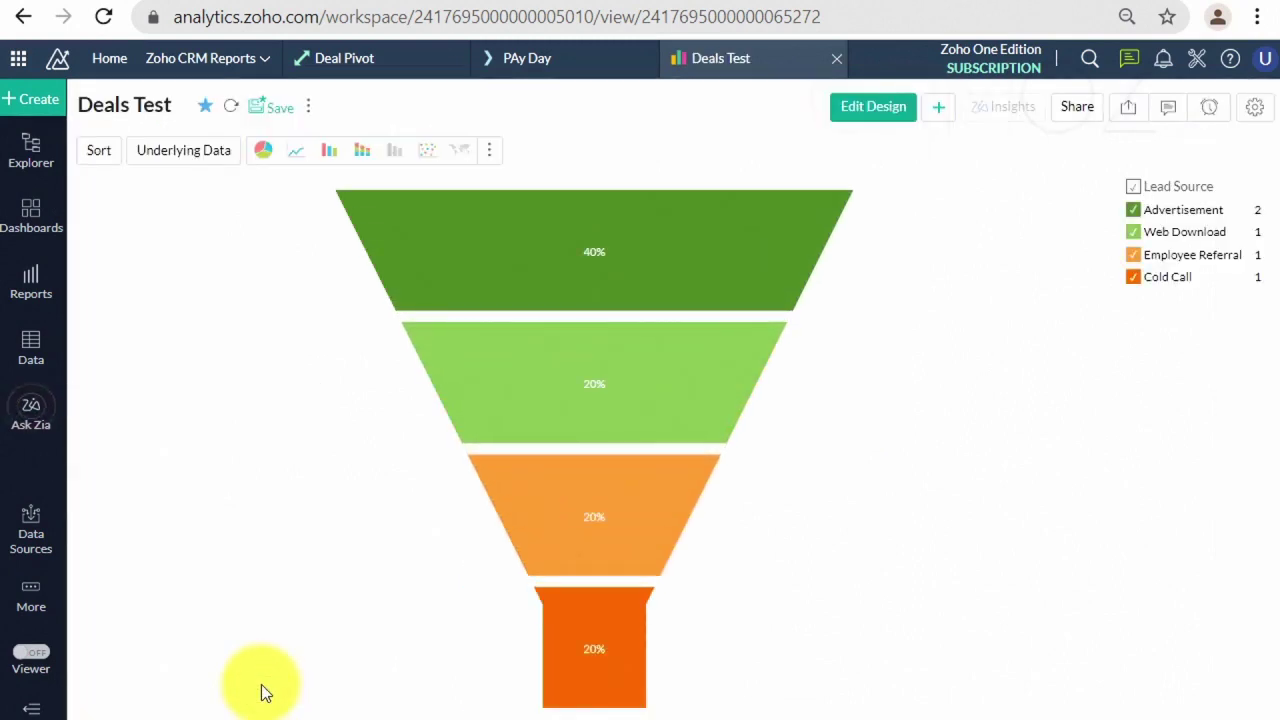
Step: Switch the Deals Test funnel chart to a Packed Bubble chart
left_click(489, 152)
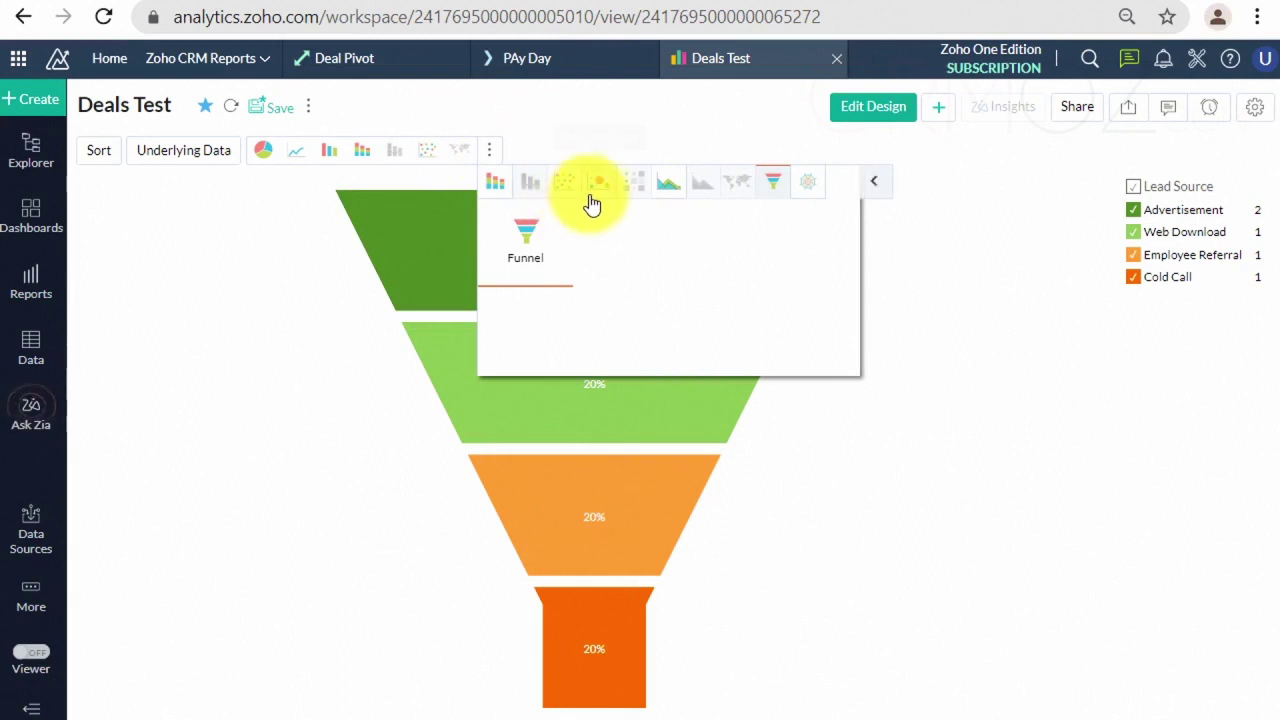
left_click(598, 194)
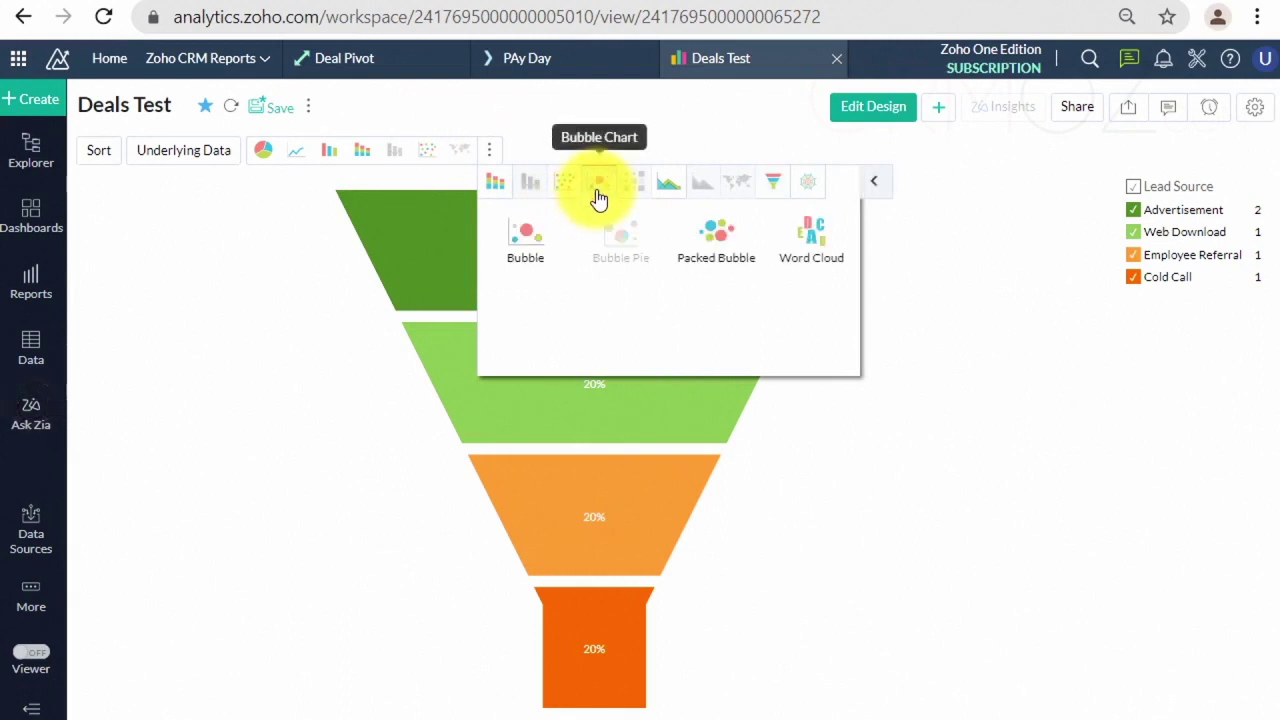
left_click(734, 245)
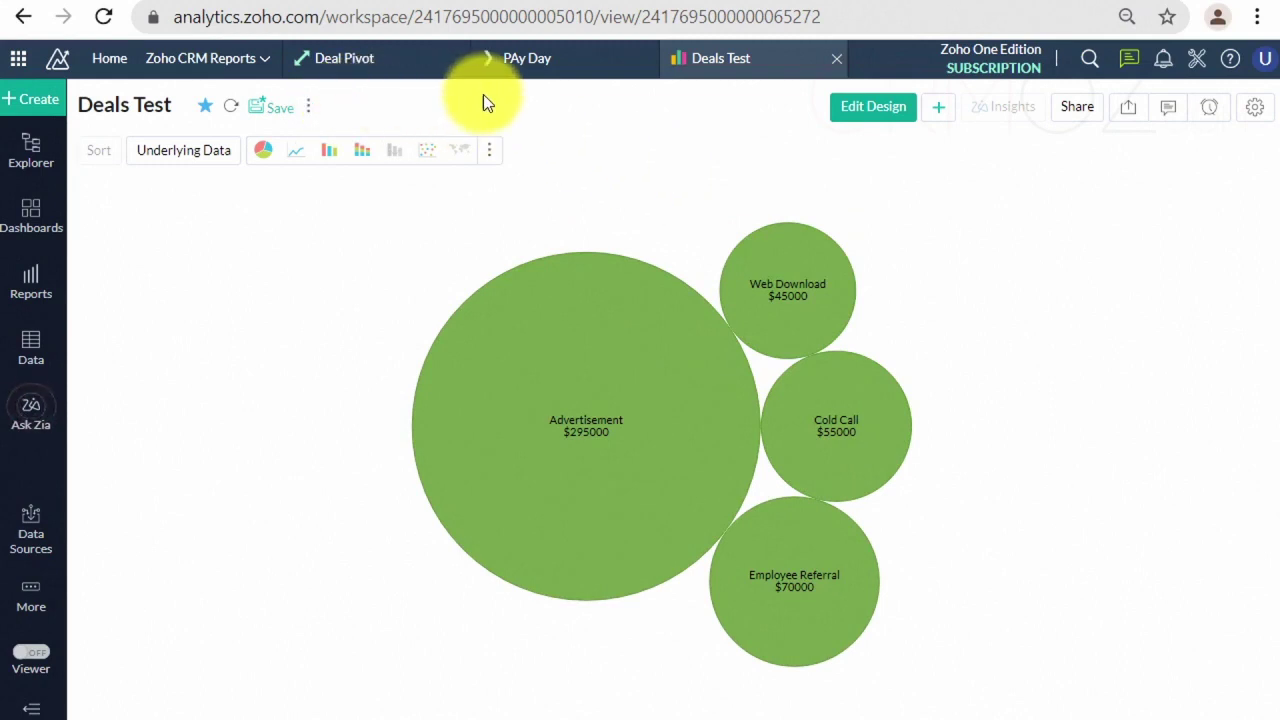
Step: Look through the report settings, then make the chart a Stacked Bar of Lead Source Count
left_click(1262, 110)
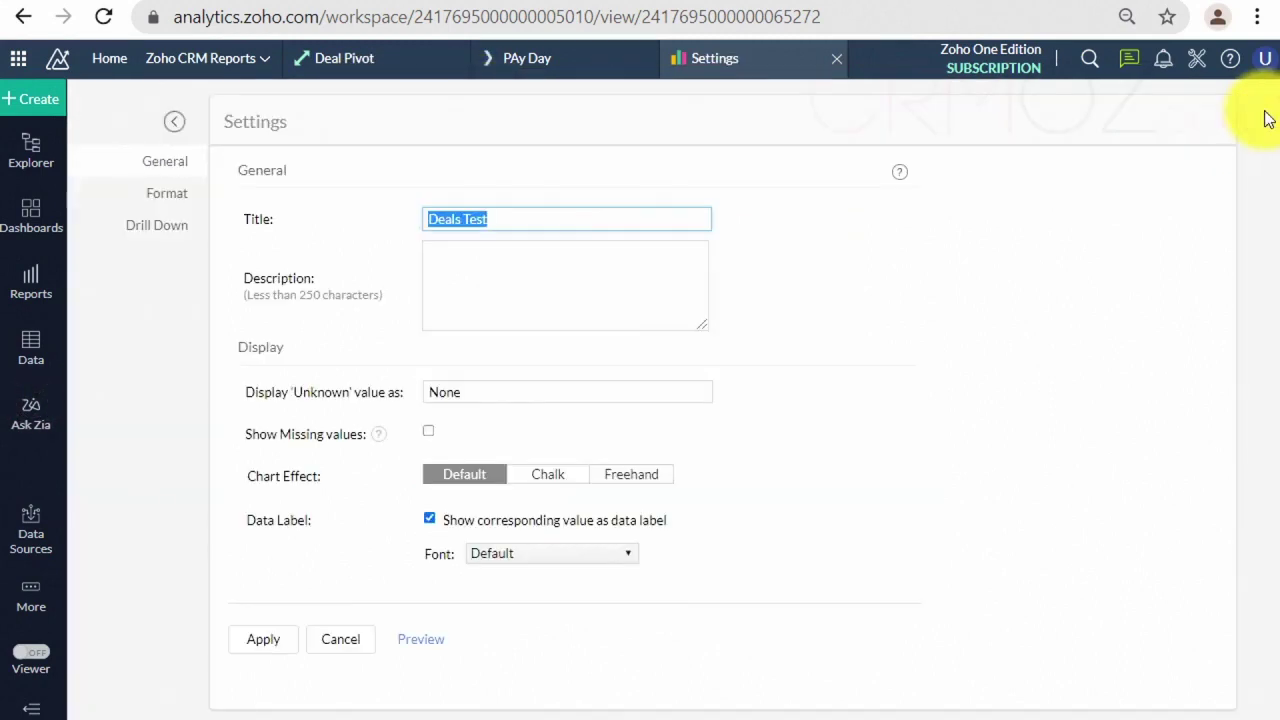
left_click(177, 195)
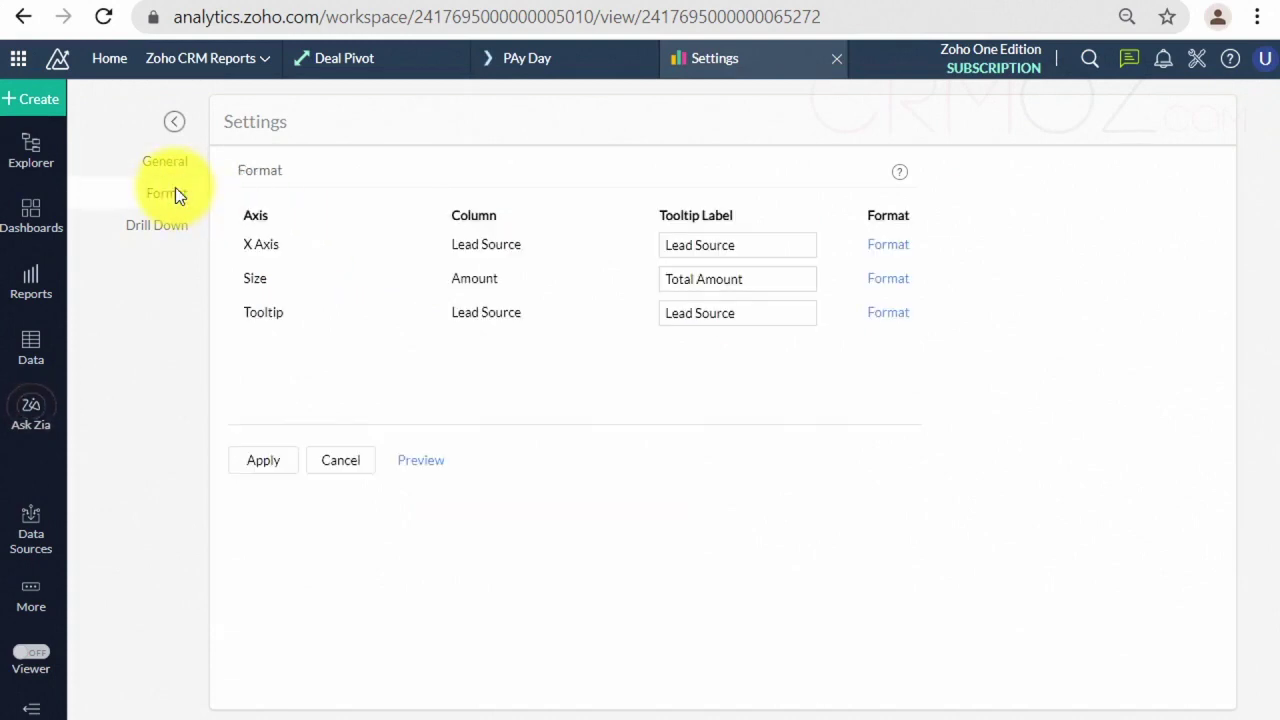
left_click(167, 161)
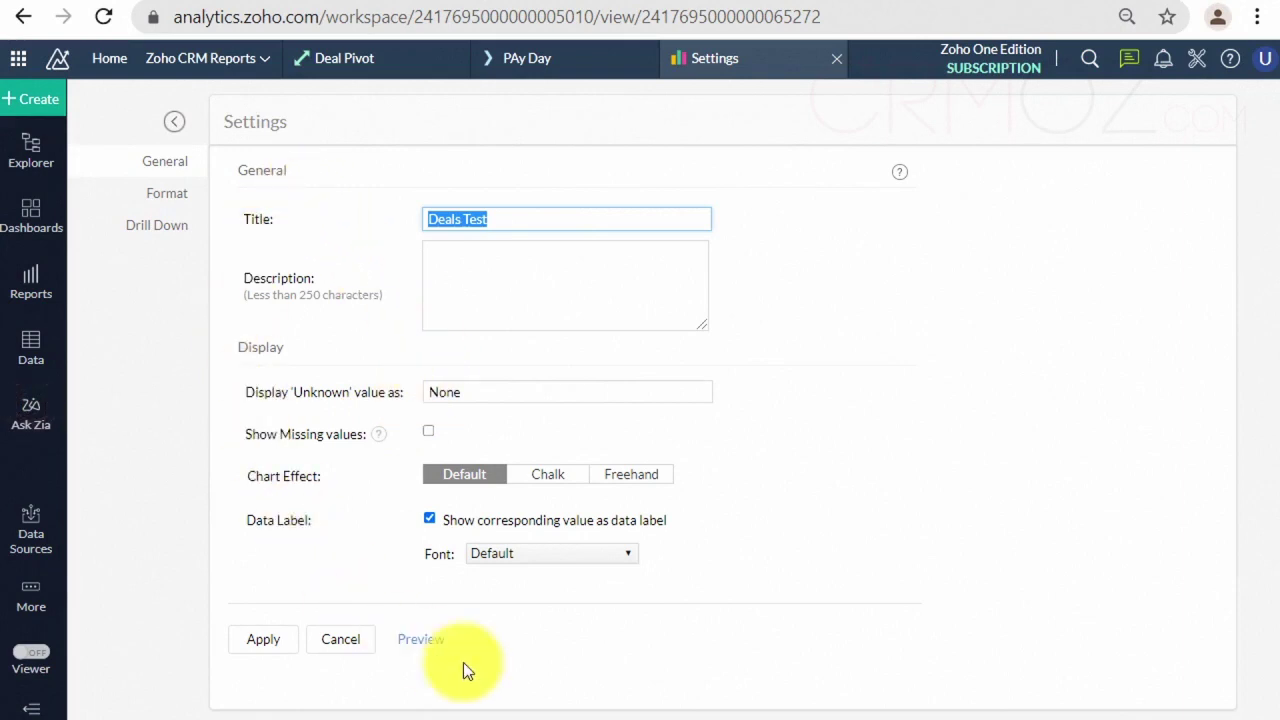
left_click(174, 121)
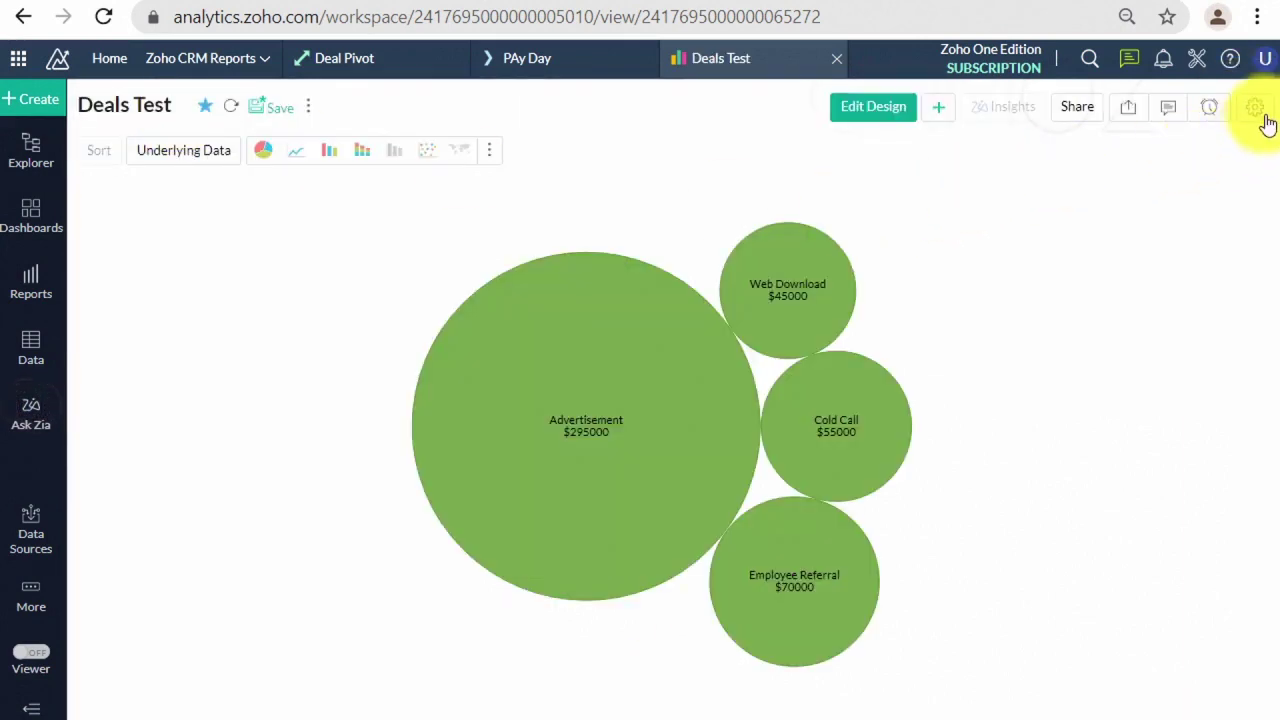
left_click(1263, 114)
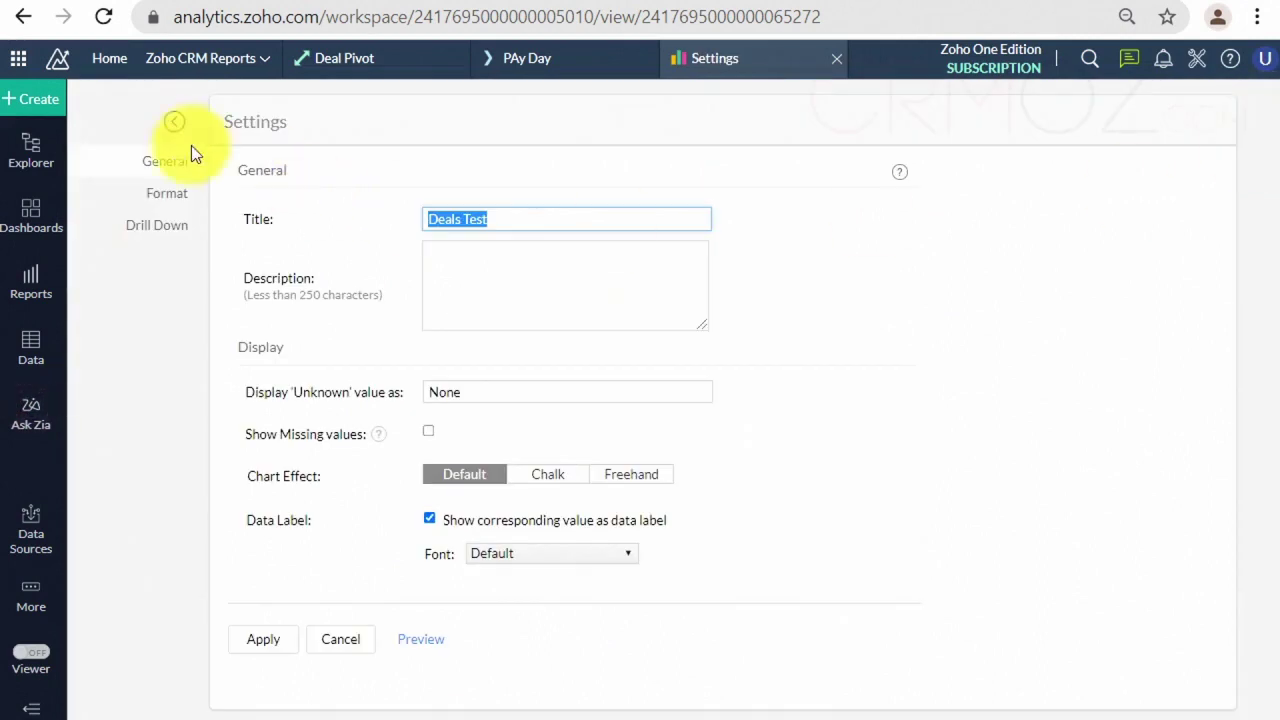
left_click(172, 122)
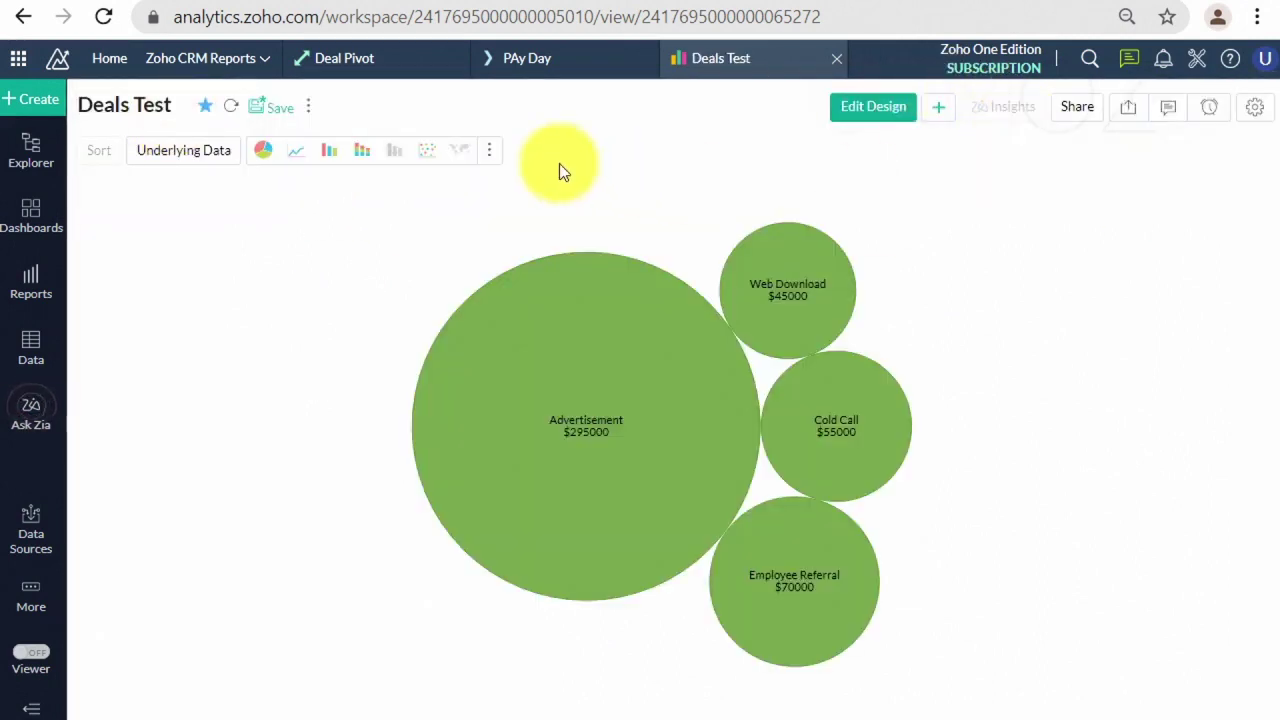
left_click(357, 150)
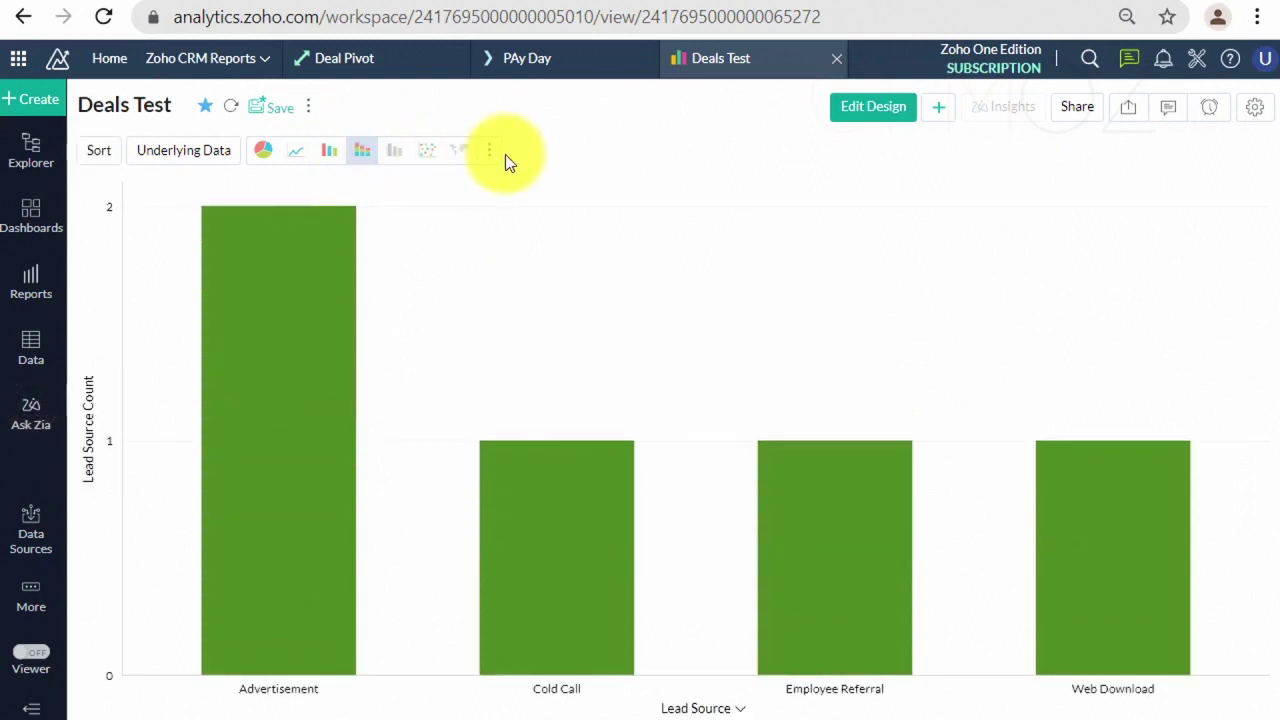
Step: In Edit Design, find 'age' and put Age in Days on Color, then regenerate
left_click(497, 162)
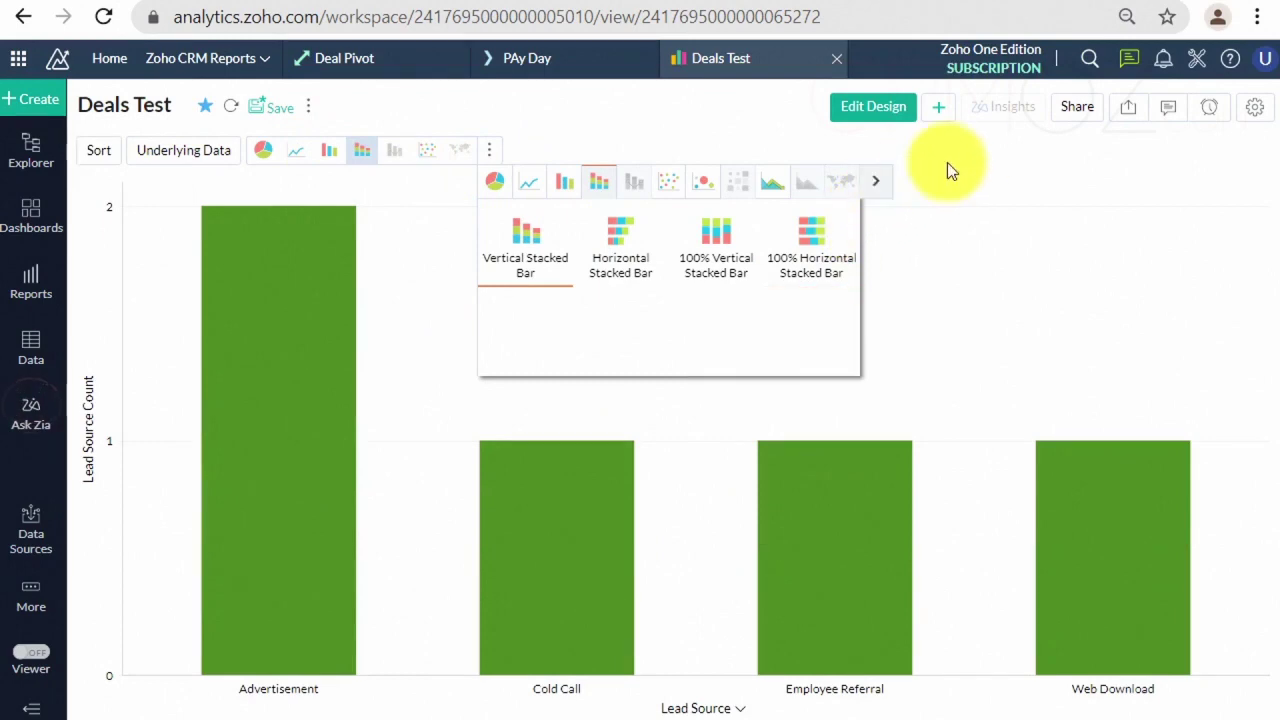
left_click(876, 107)
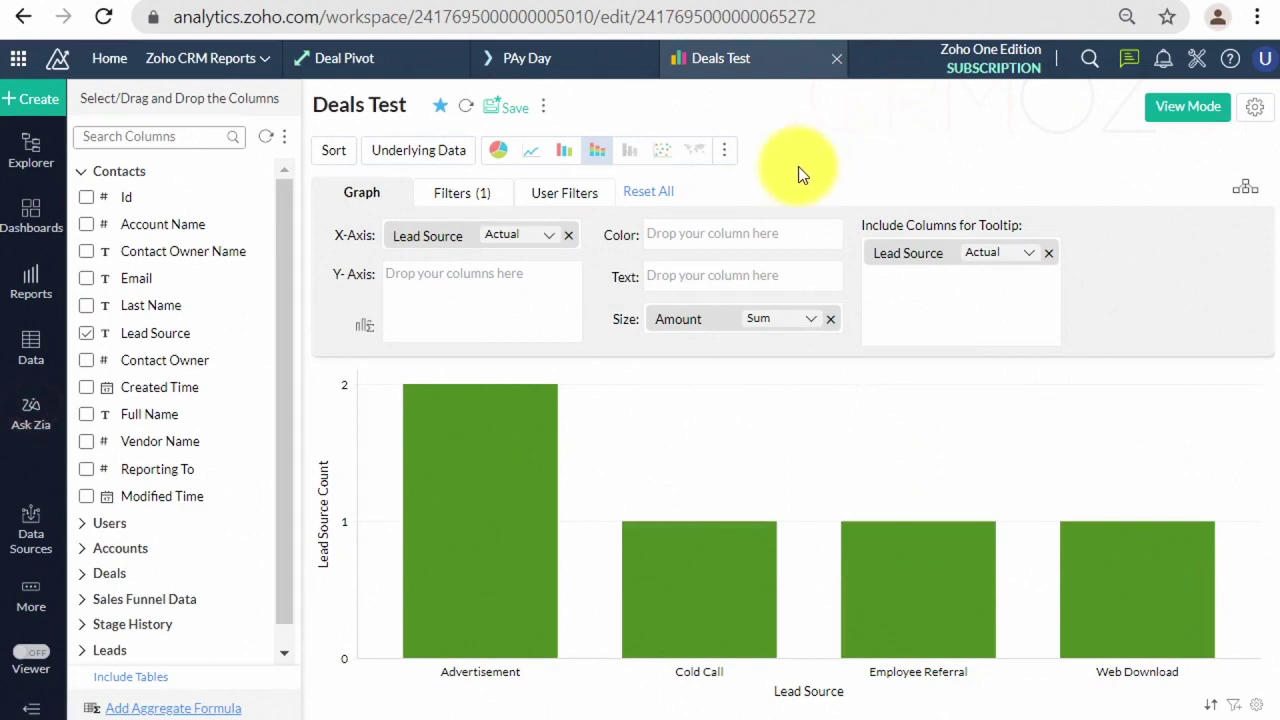
left_click(730, 155)
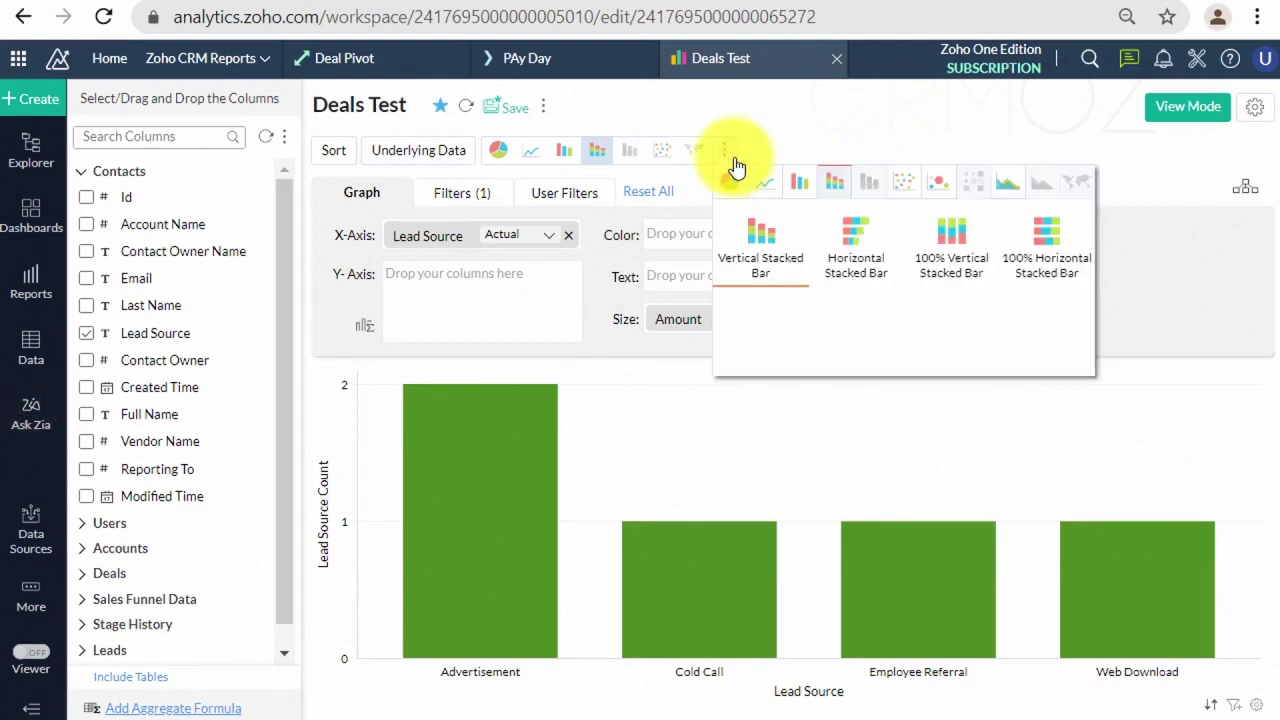
left_click(912, 131)
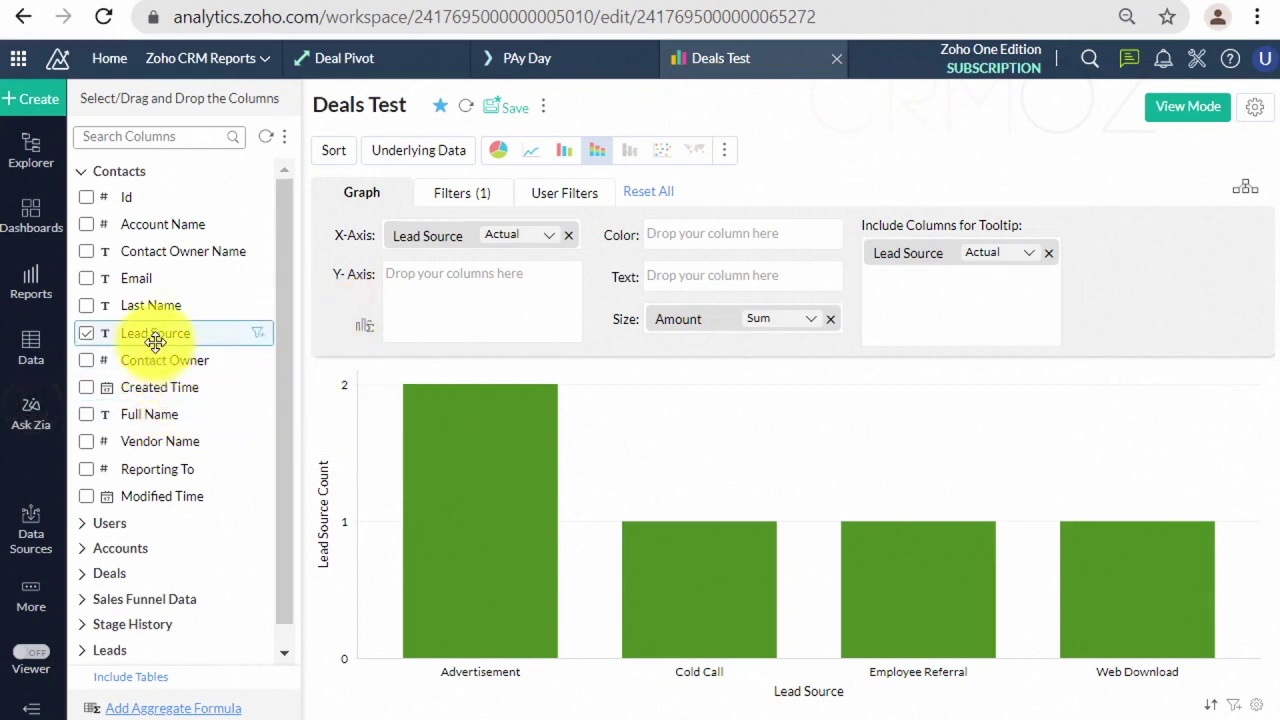
left_click(92, 172)
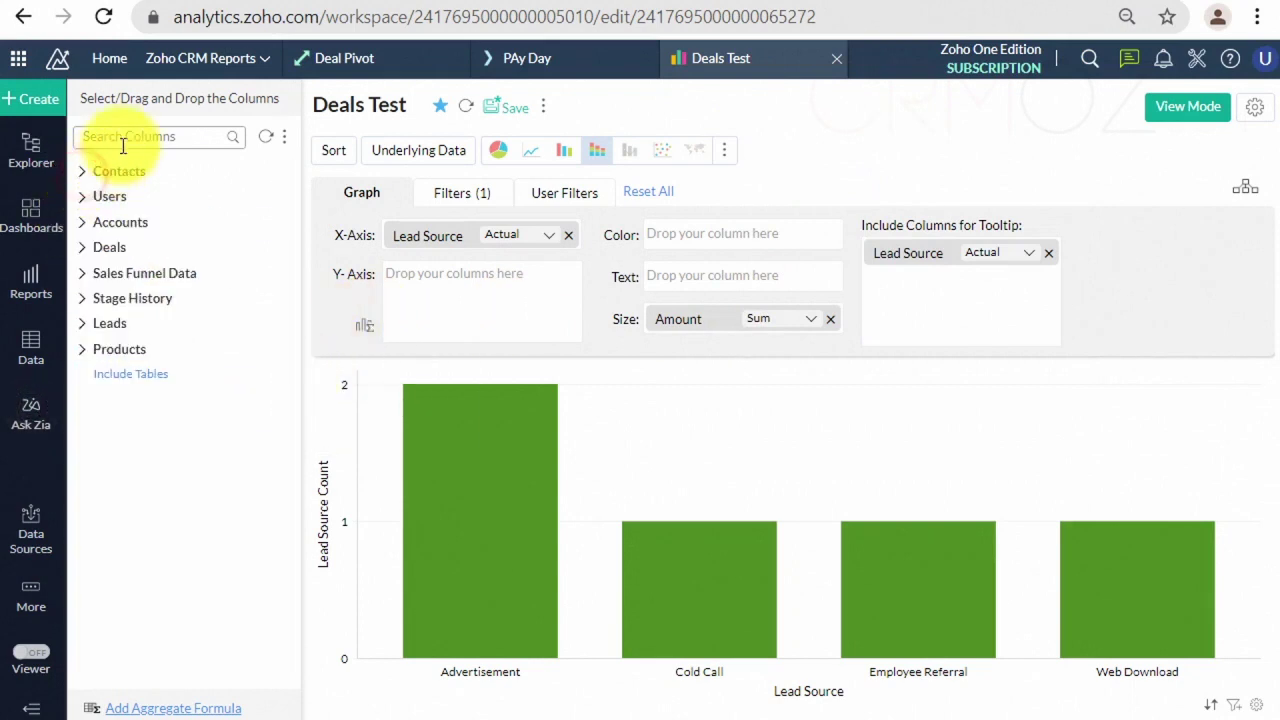
left_click(116, 134)
type("age")
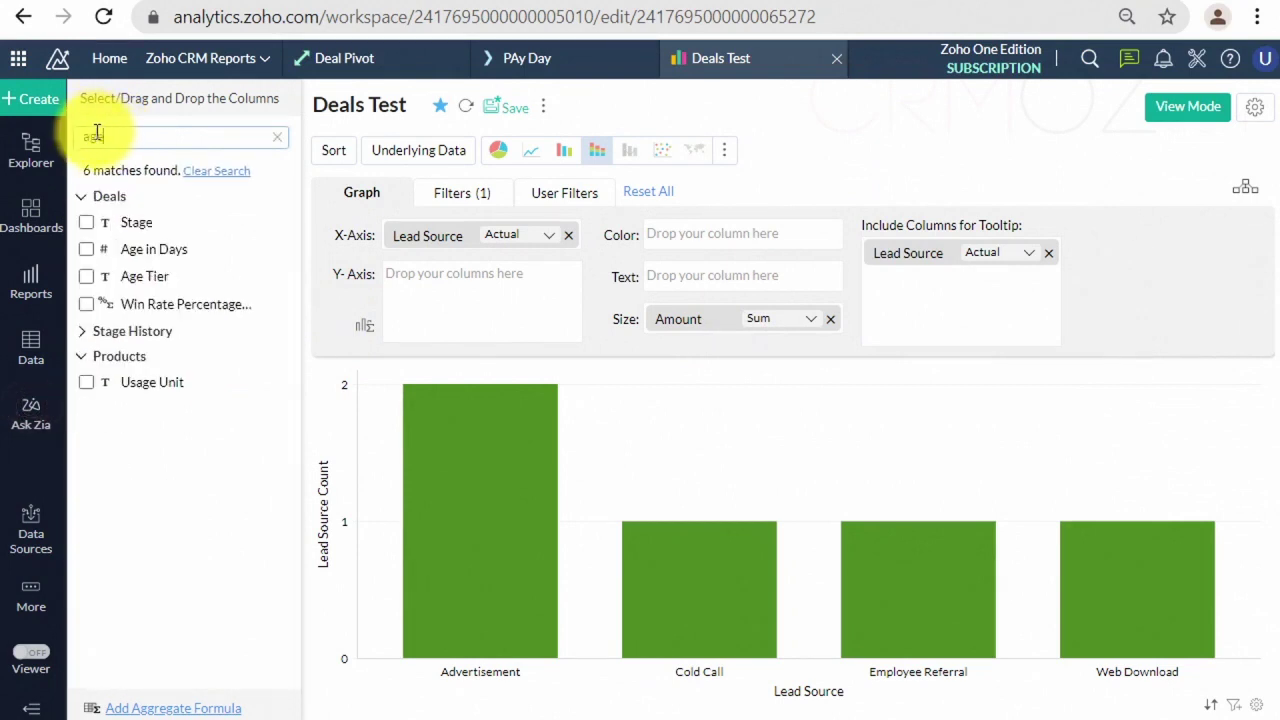
left_click_drag(180, 250, 722, 238)
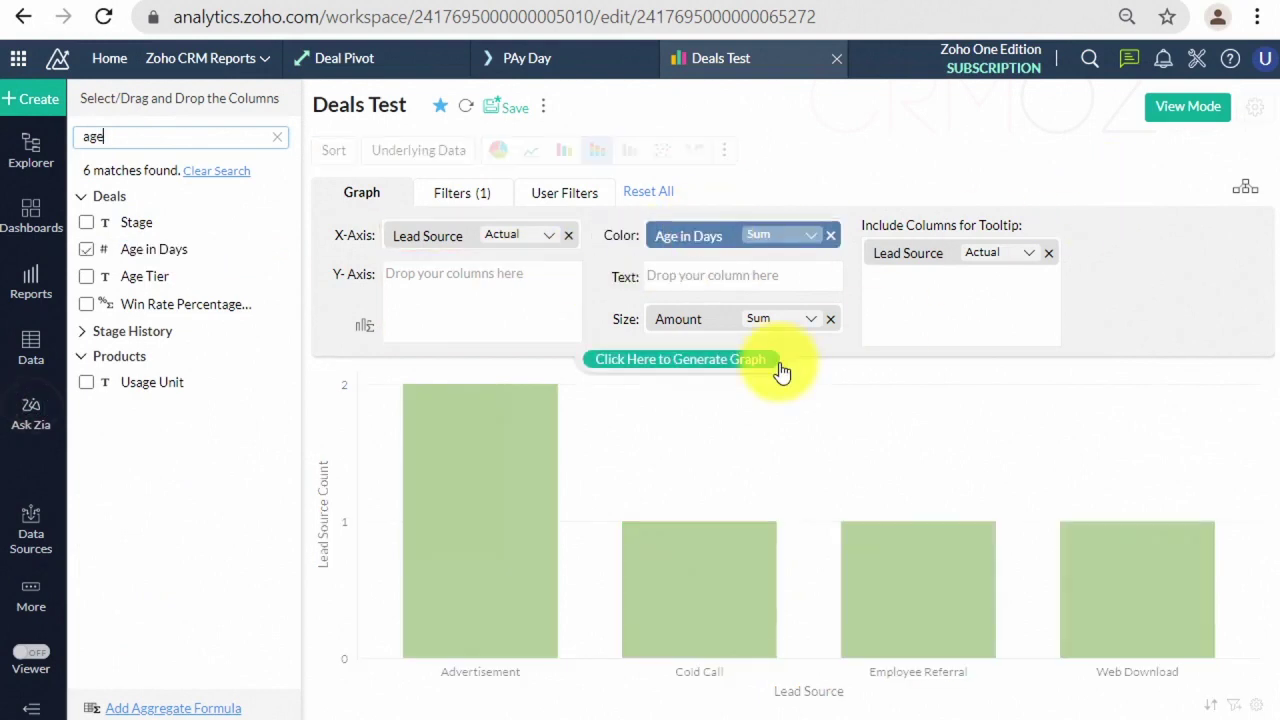
left_click(669, 362)
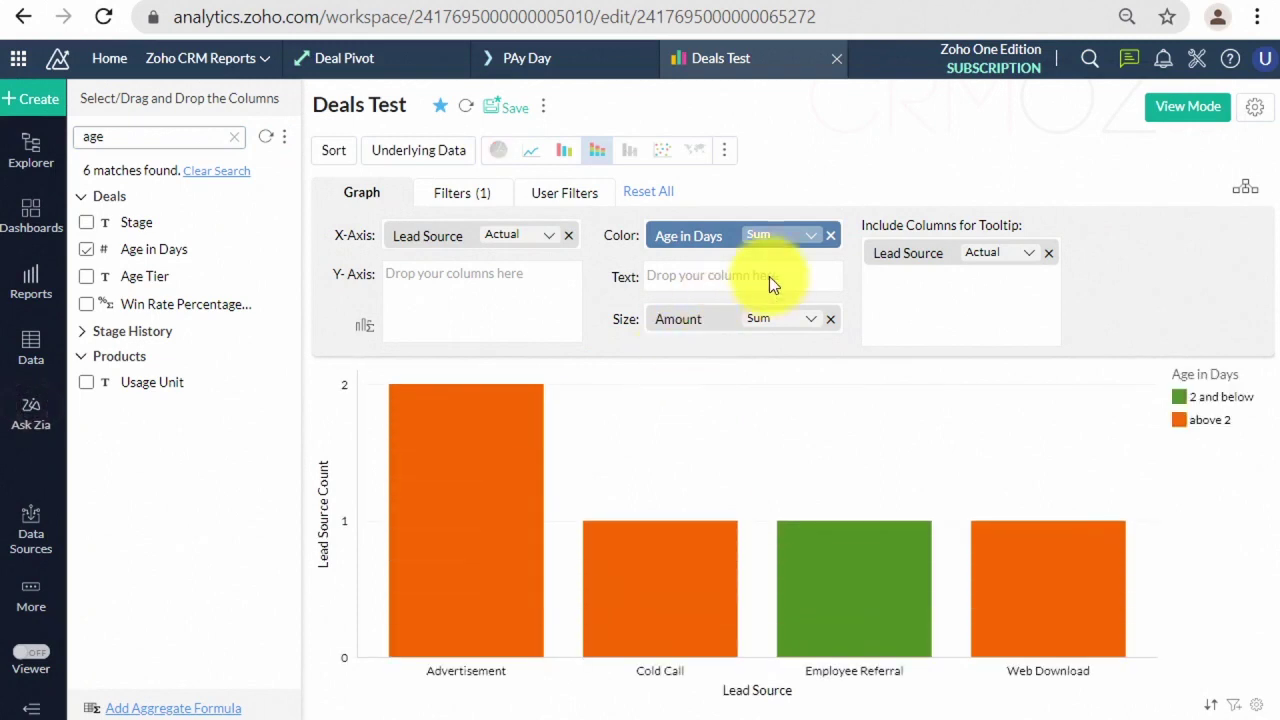
Step: Set Age in Days to Dimension Actual(D) and regenerate the chart
left_click(810, 242)
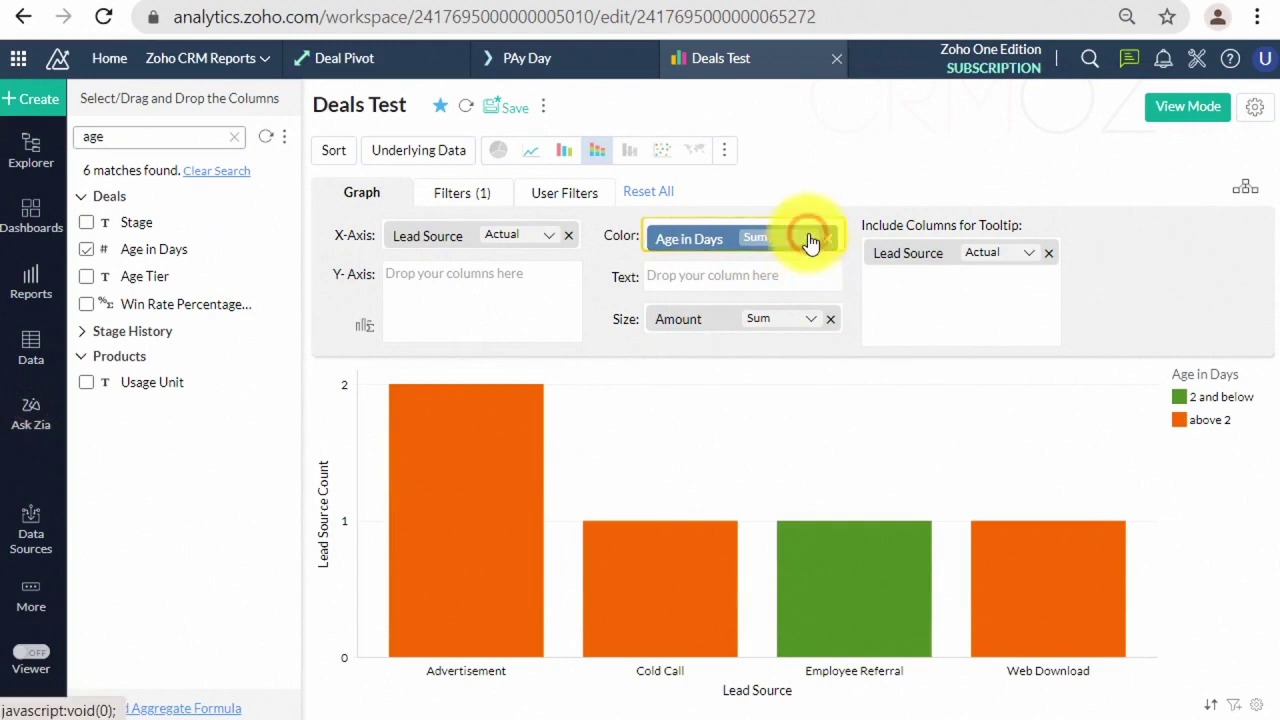
left_click(810, 242)
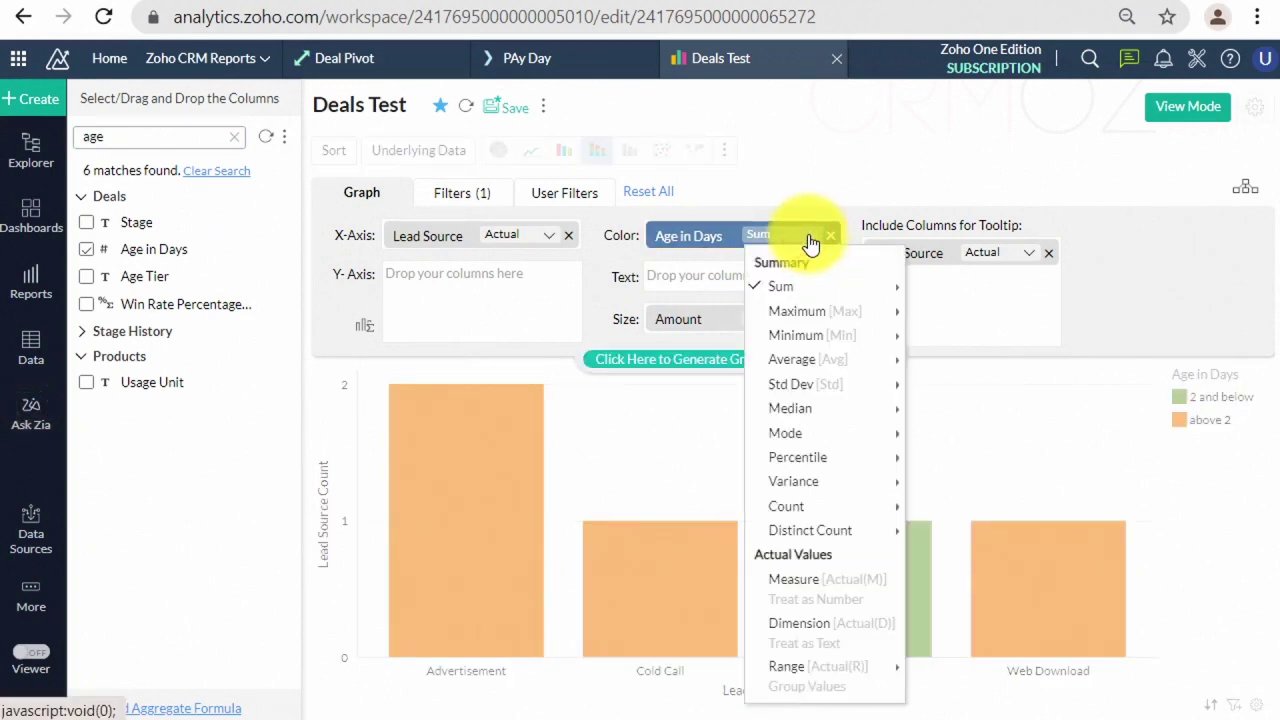
left_click(808, 623)
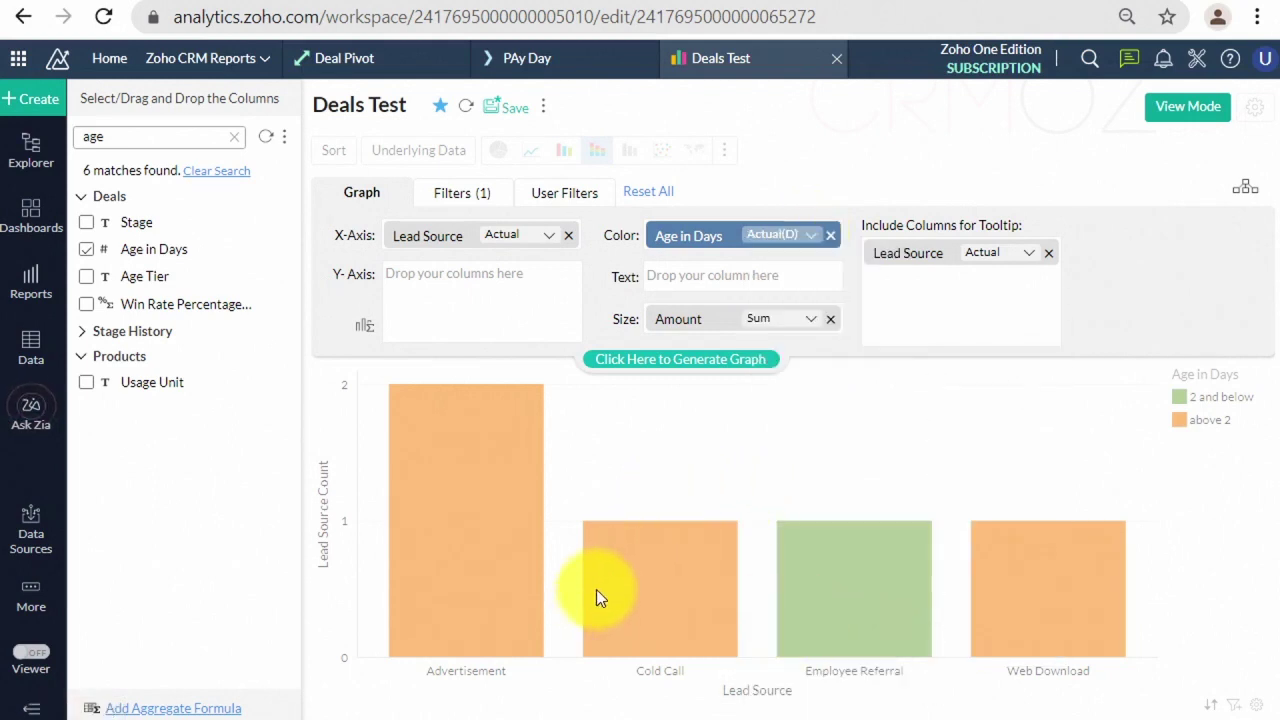
left_click(651, 362)
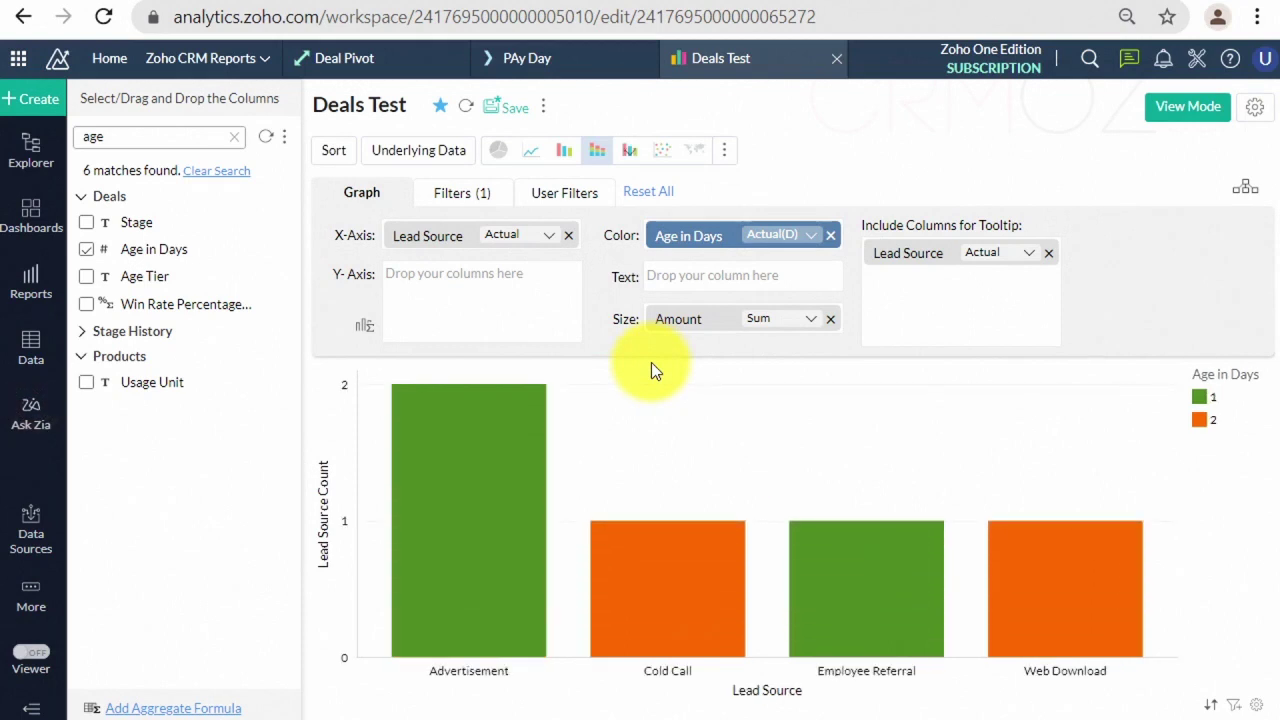
Step: Remove the Probability filter and regenerate so all nine lead sources appear
left_click(459, 195)
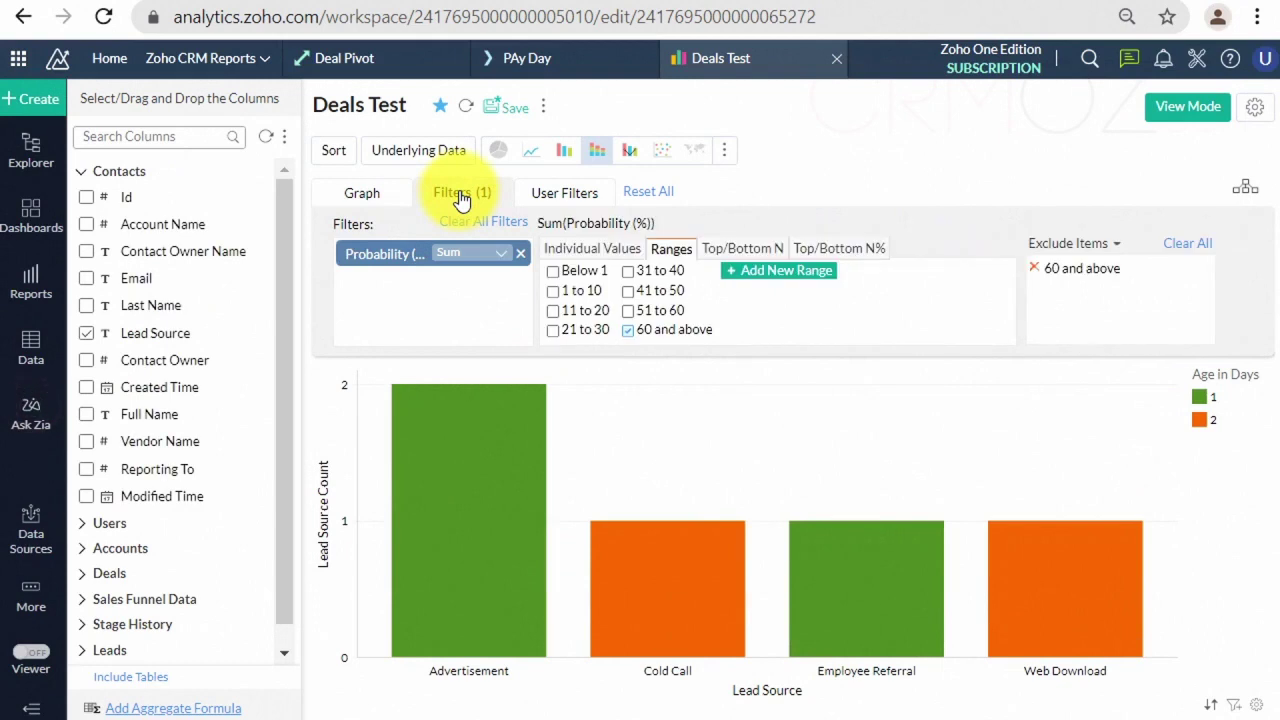
left_click(521, 253)
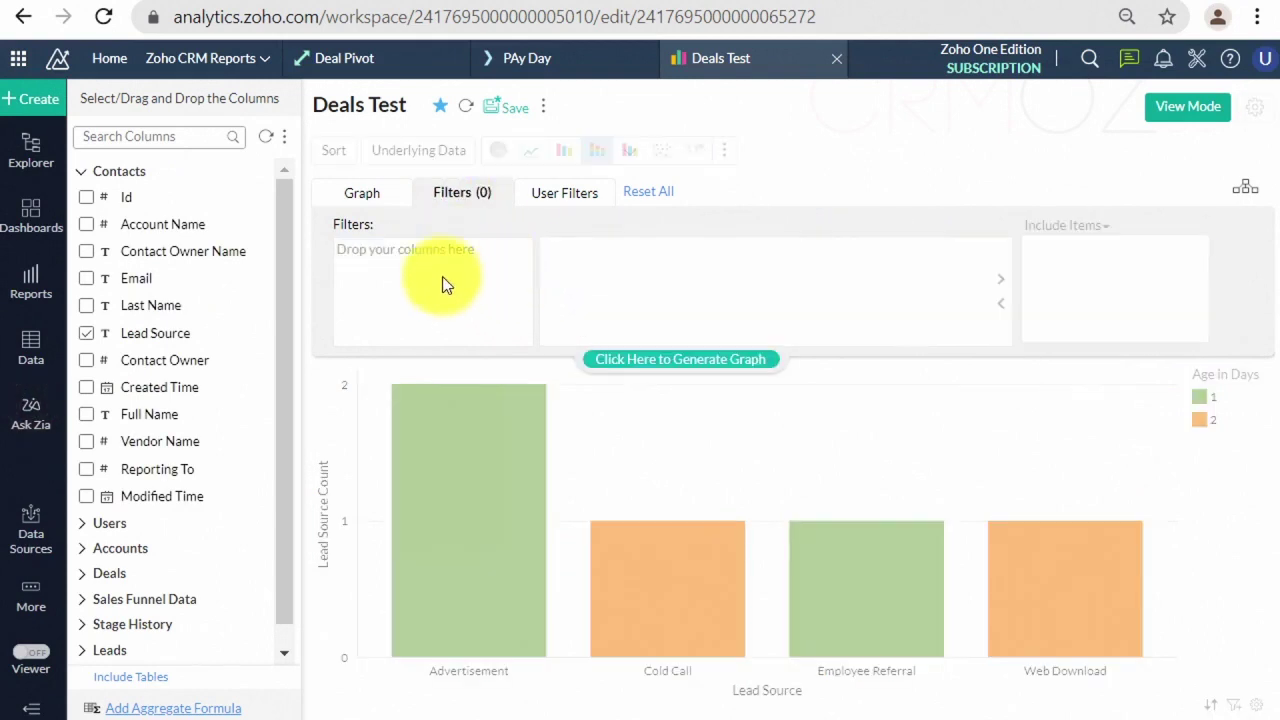
left_click(667, 362)
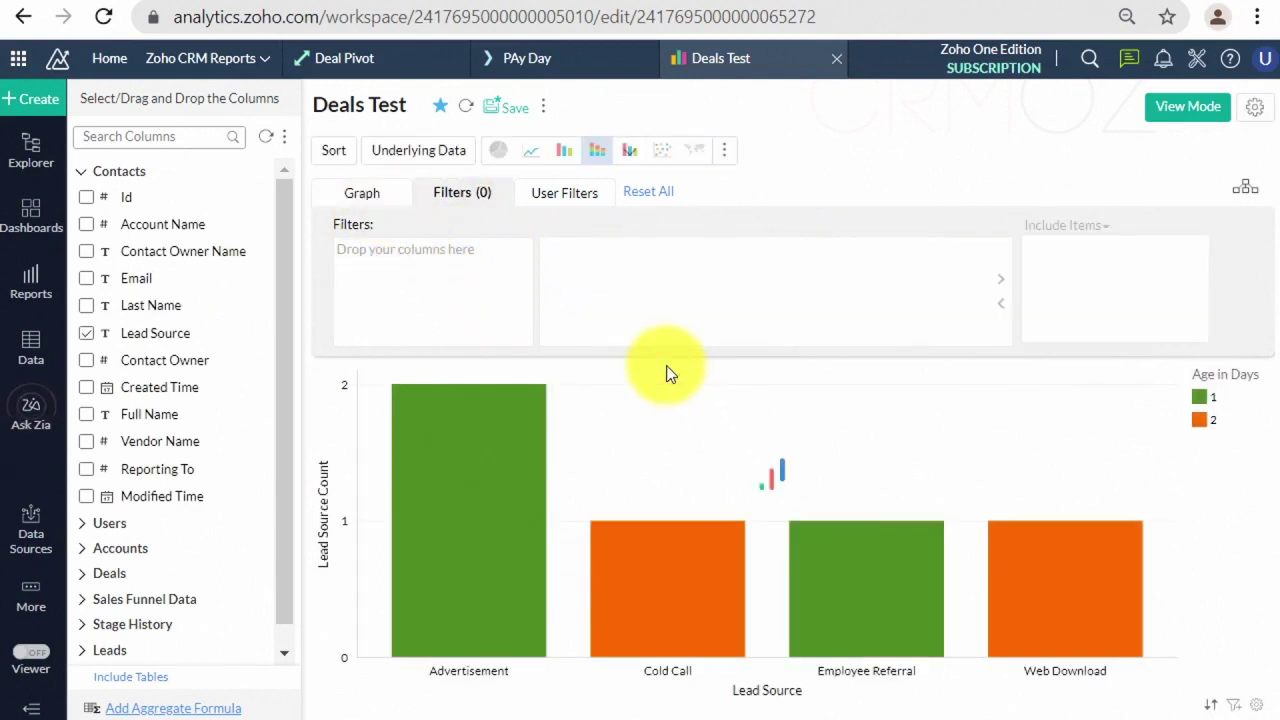
left_click(365, 195)
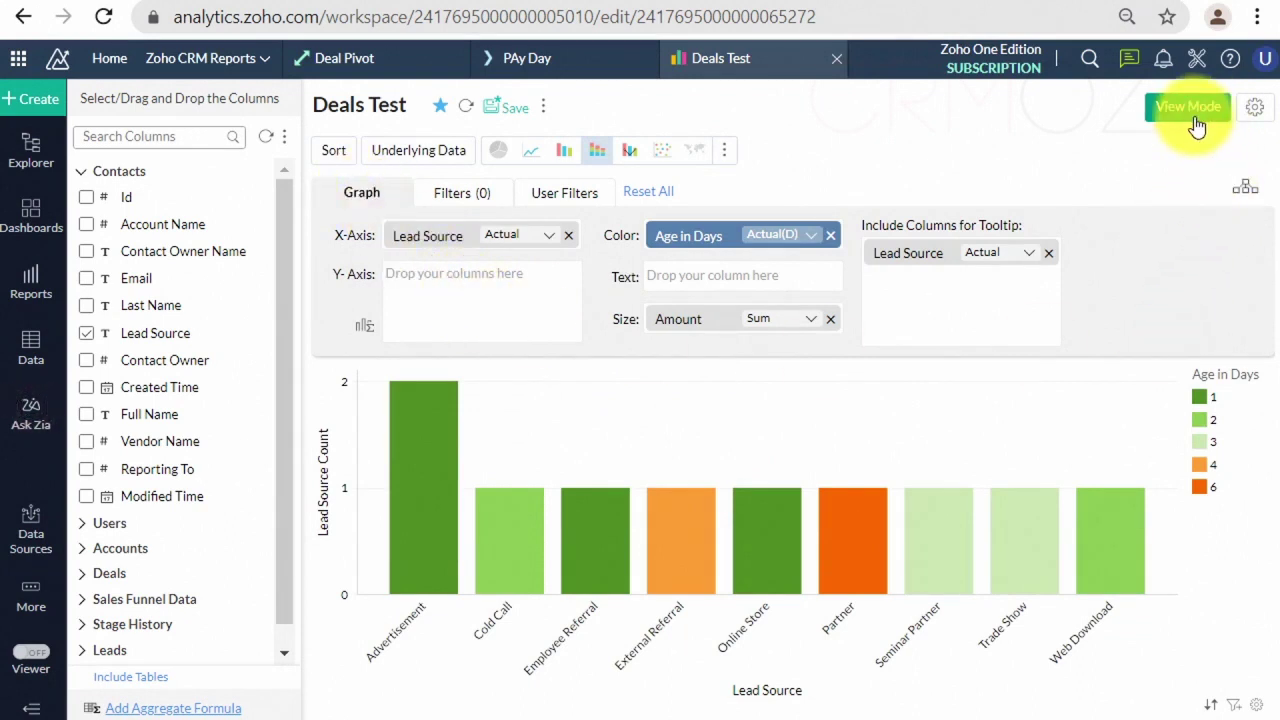
Step: Save Deals Test and switch it to a Horizontal Stacked Bar chart
left_click(512, 108)
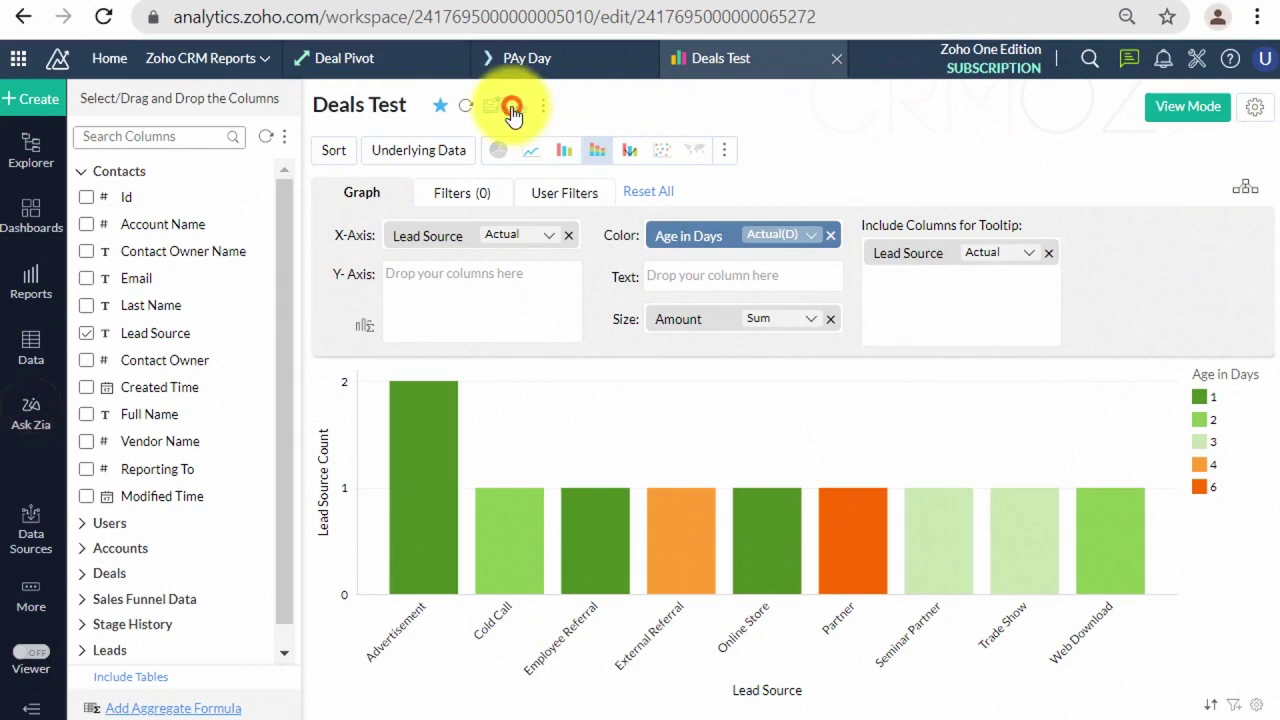
left_click(1158, 105)
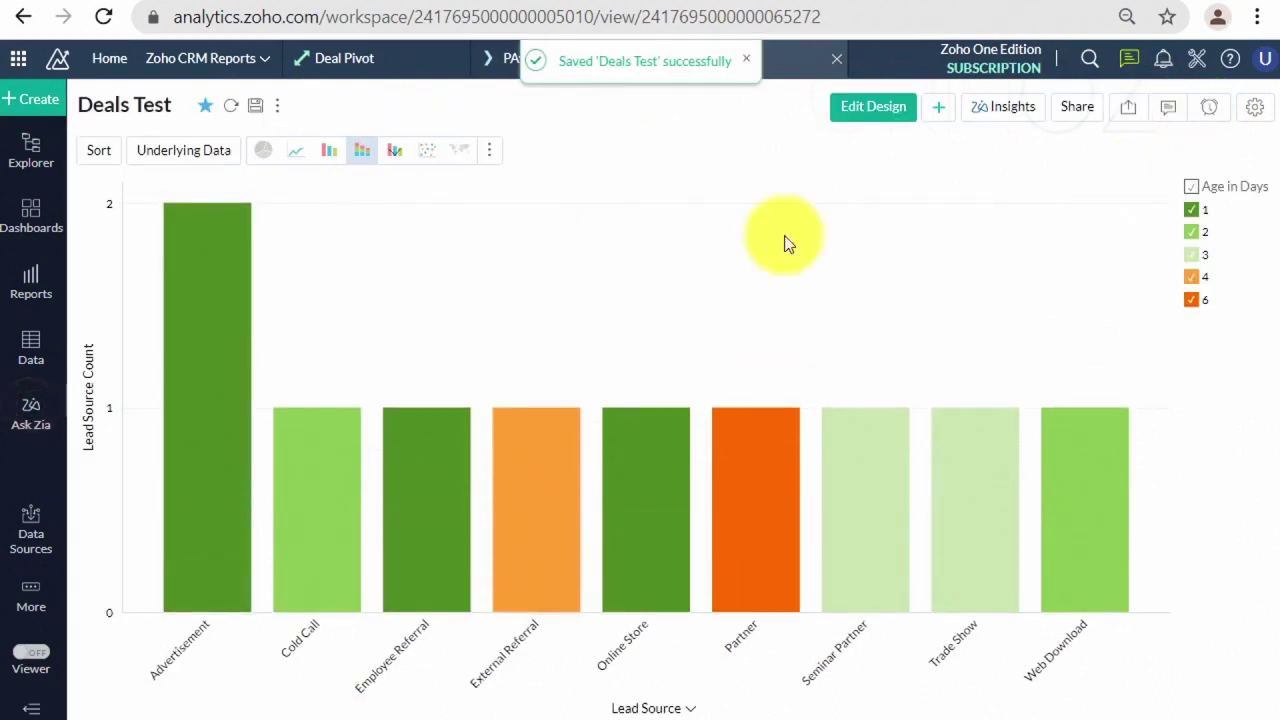
left_click(486, 158)
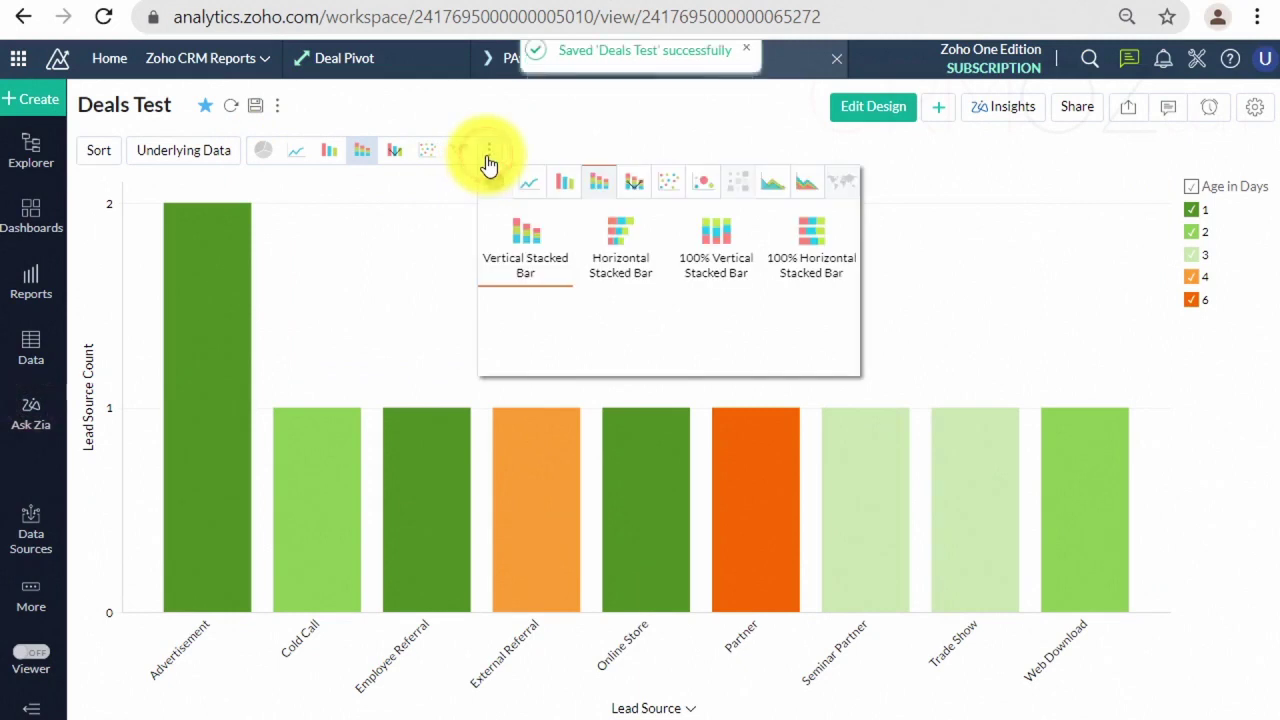
left_click(619, 262)
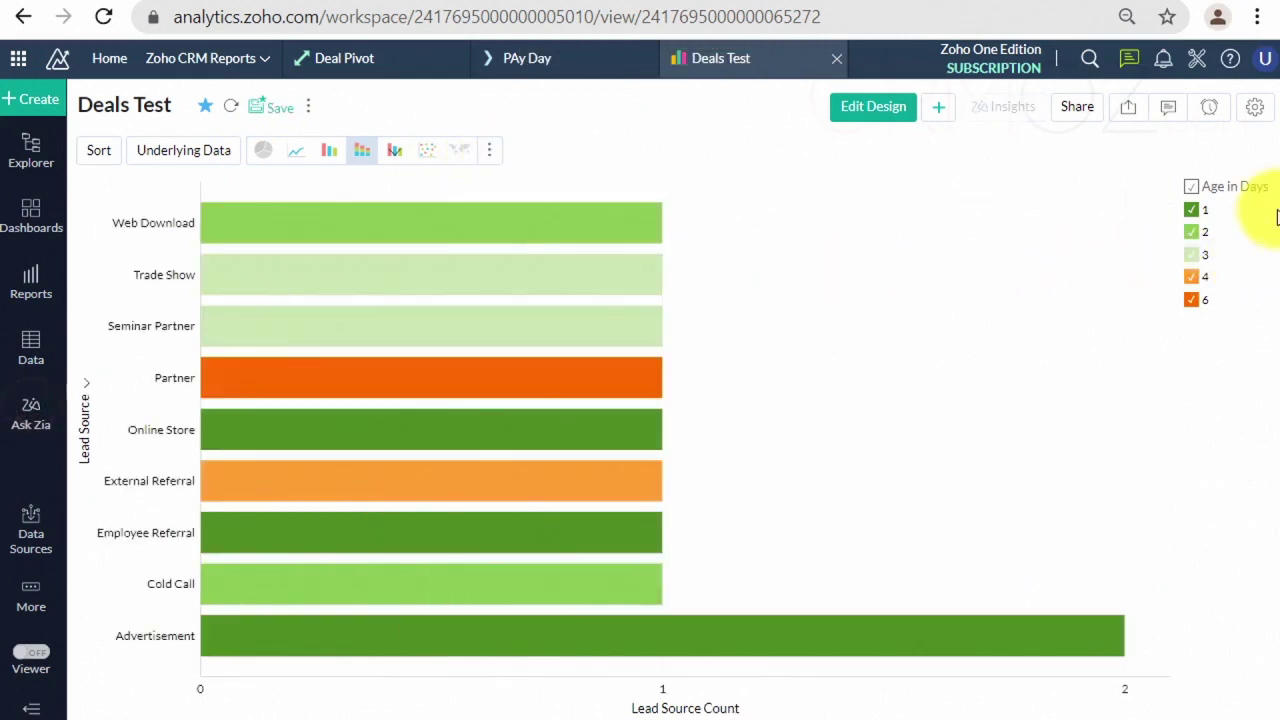
Step: In Settings > Legend, set Palette Type to Pattern and apply it
left_click(1255, 107)
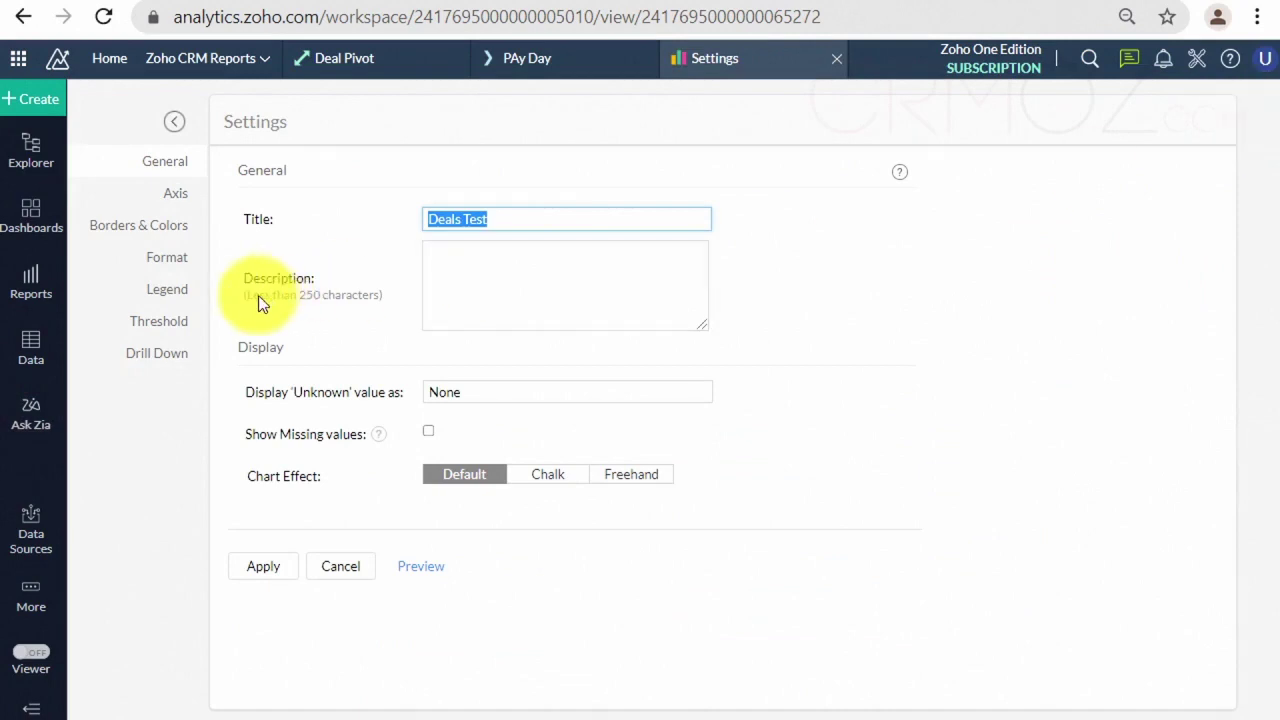
left_click(178, 193)
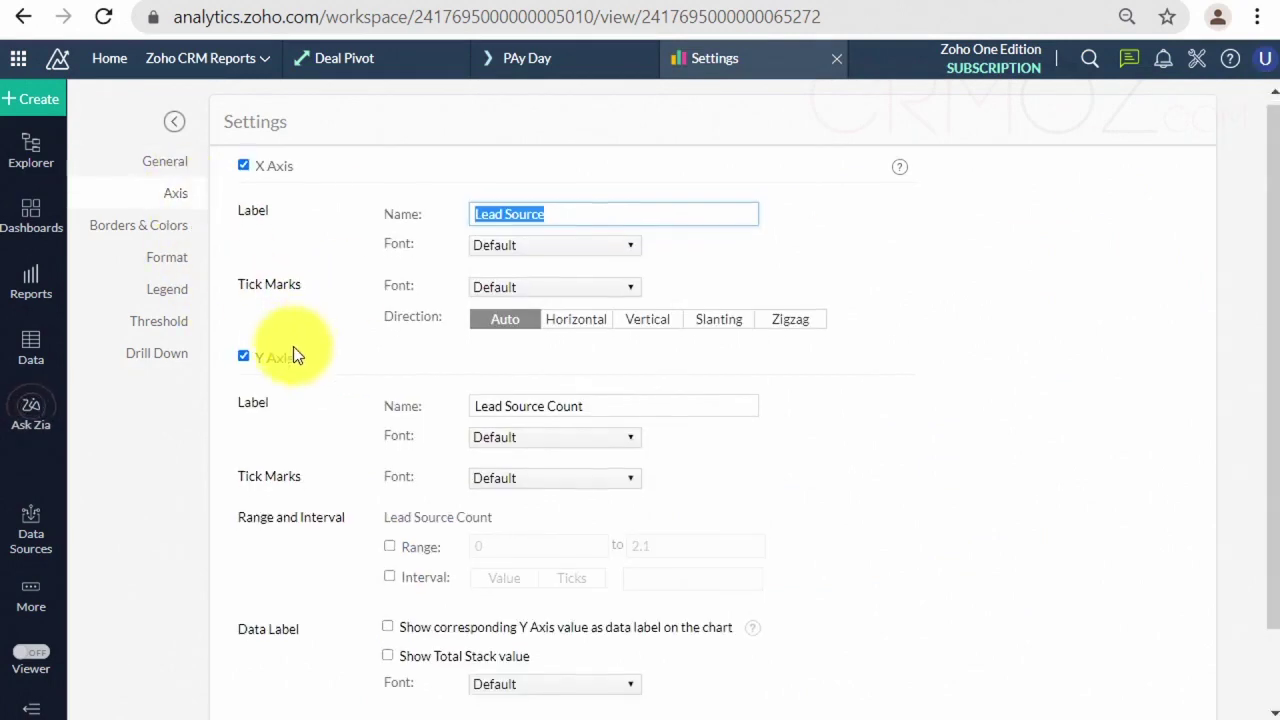
scroll(294, 350, "down", 2)
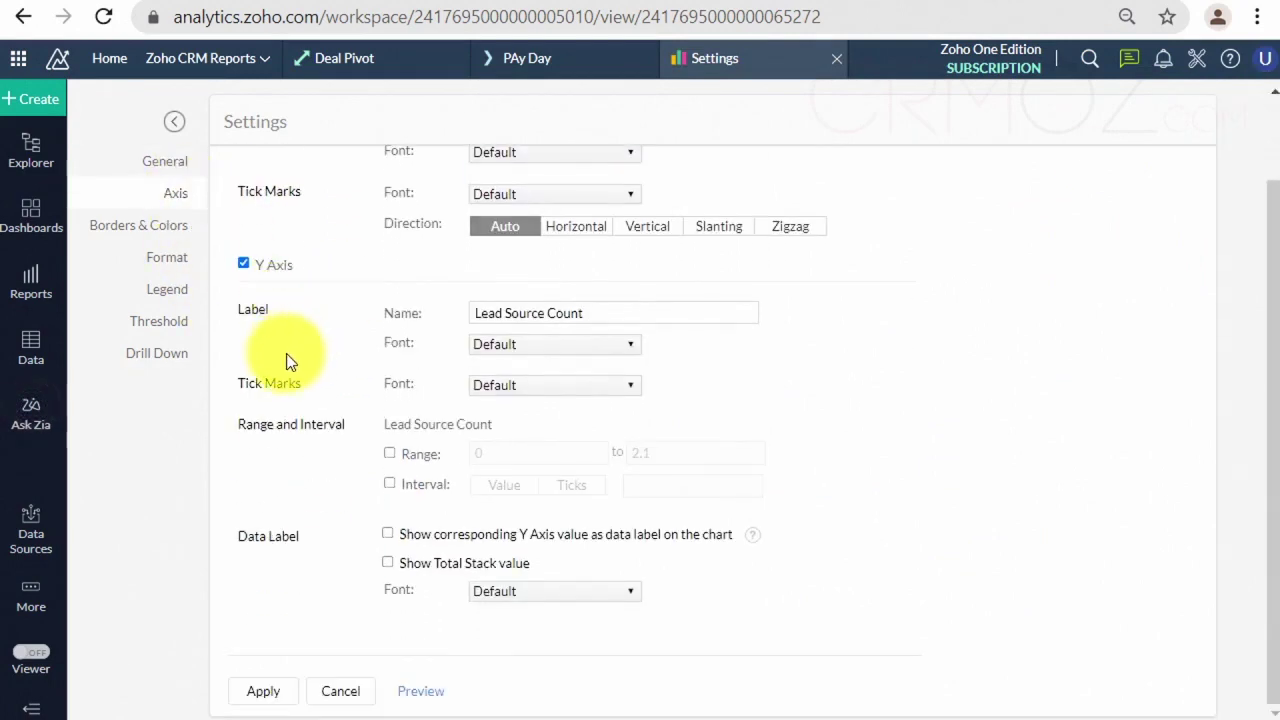
left_click(126, 232)
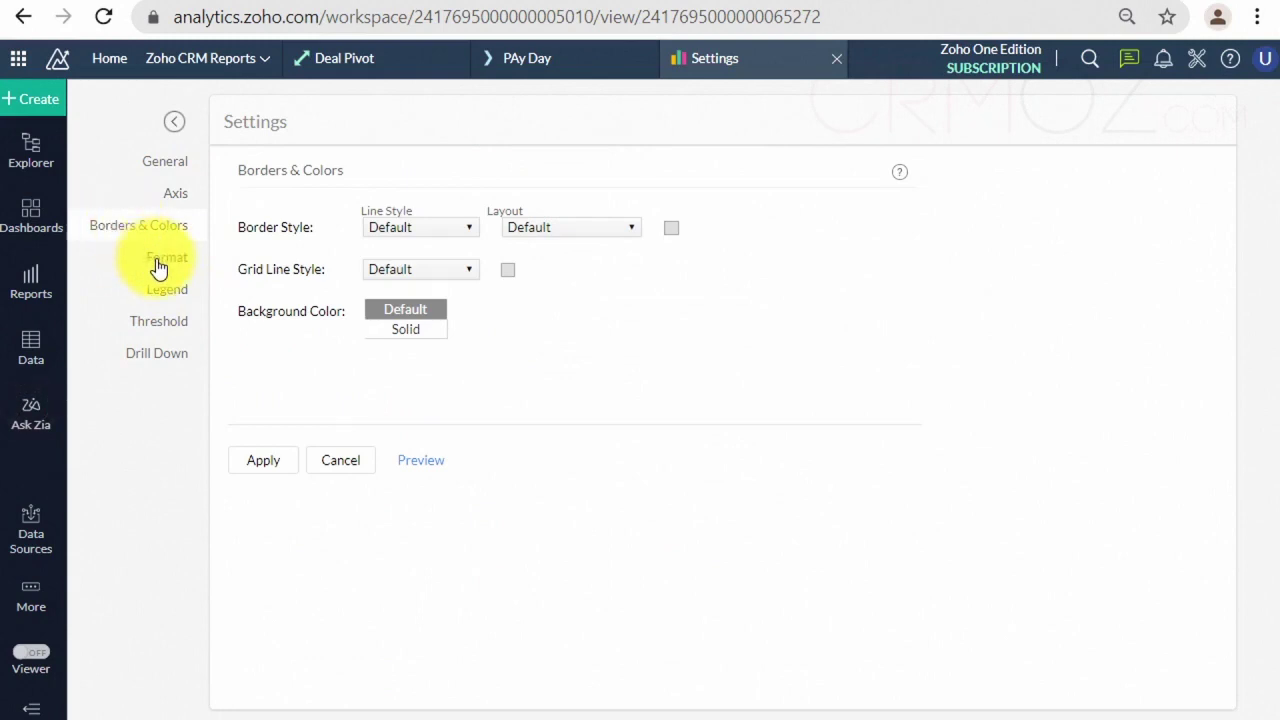
left_click(162, 260)
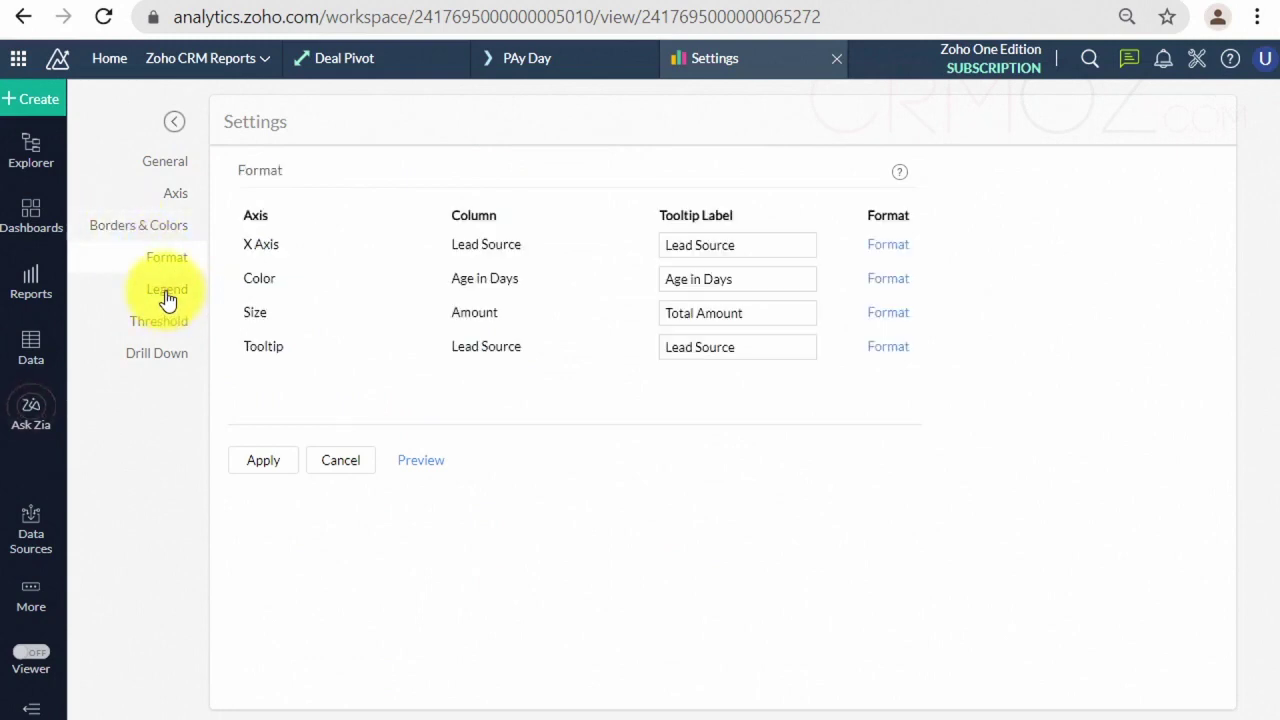
left_click(167, 296)
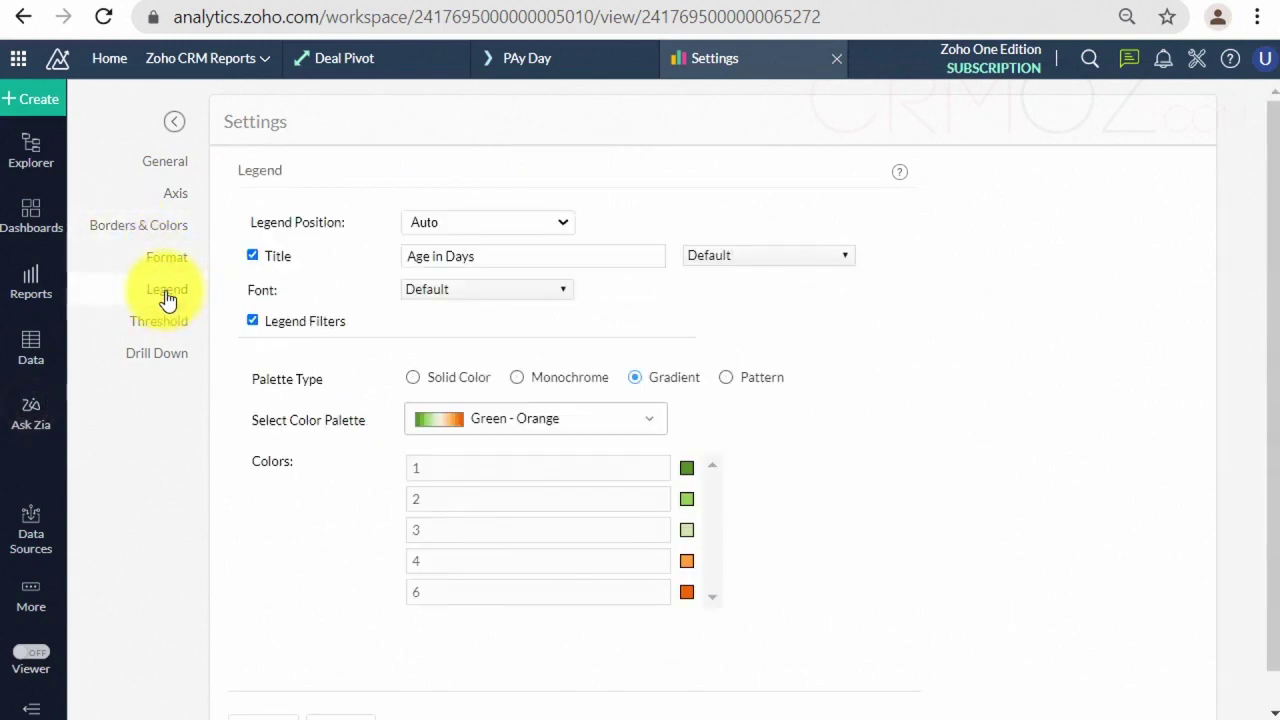
left_click(727, 379)
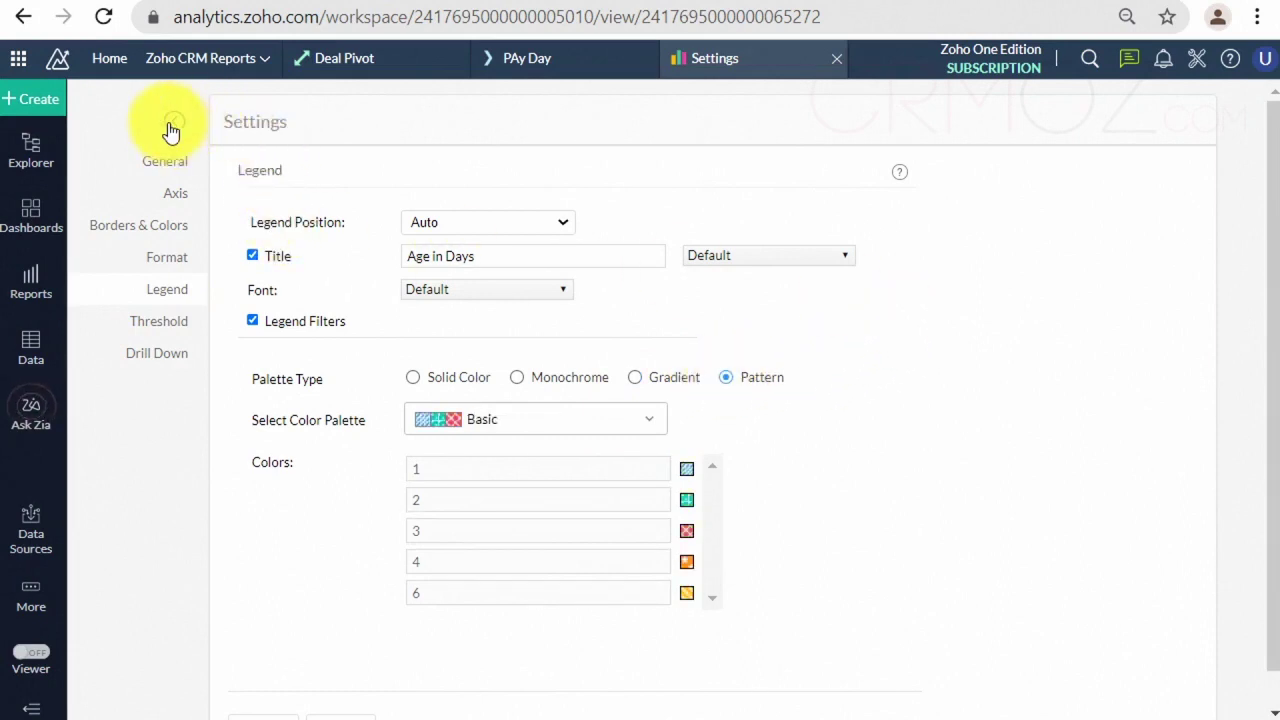
scroll(352, 588, "down", 1)
left_click(278, 686)
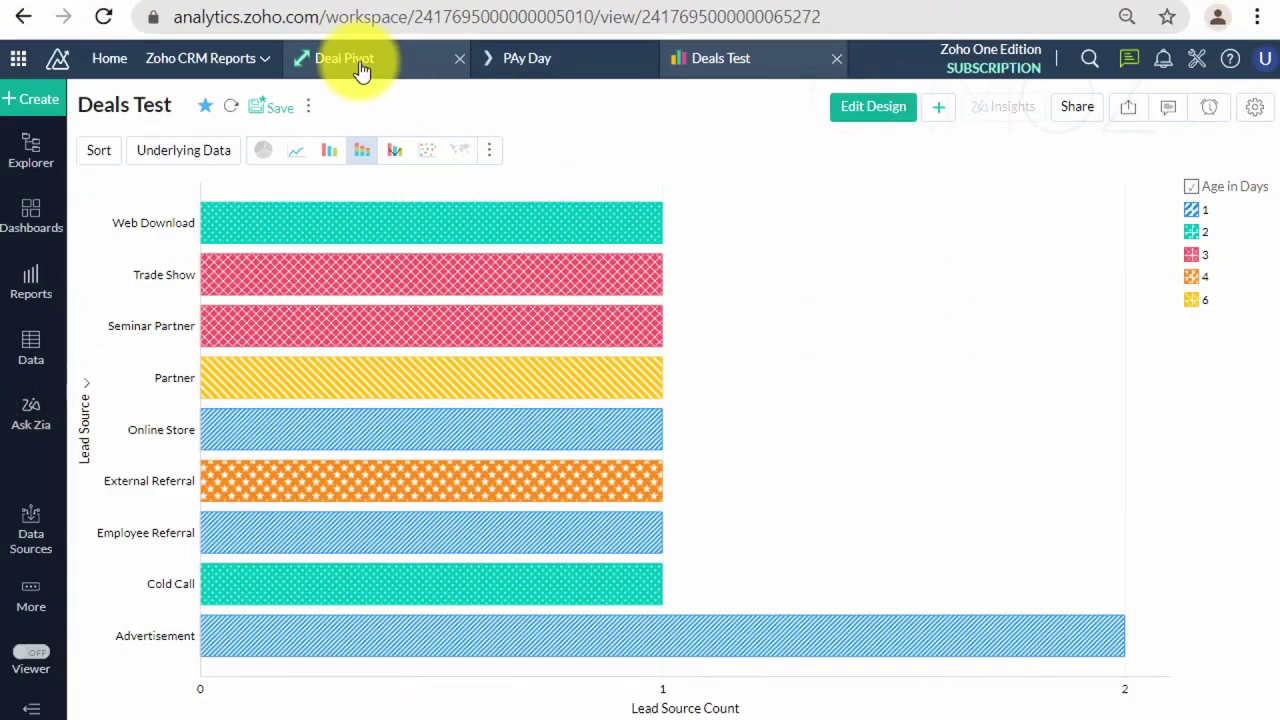
Step: Export the Deal Pivot report as Excel and open the downloaded Deal_Pivot.xlsx
left_click(360, 68)
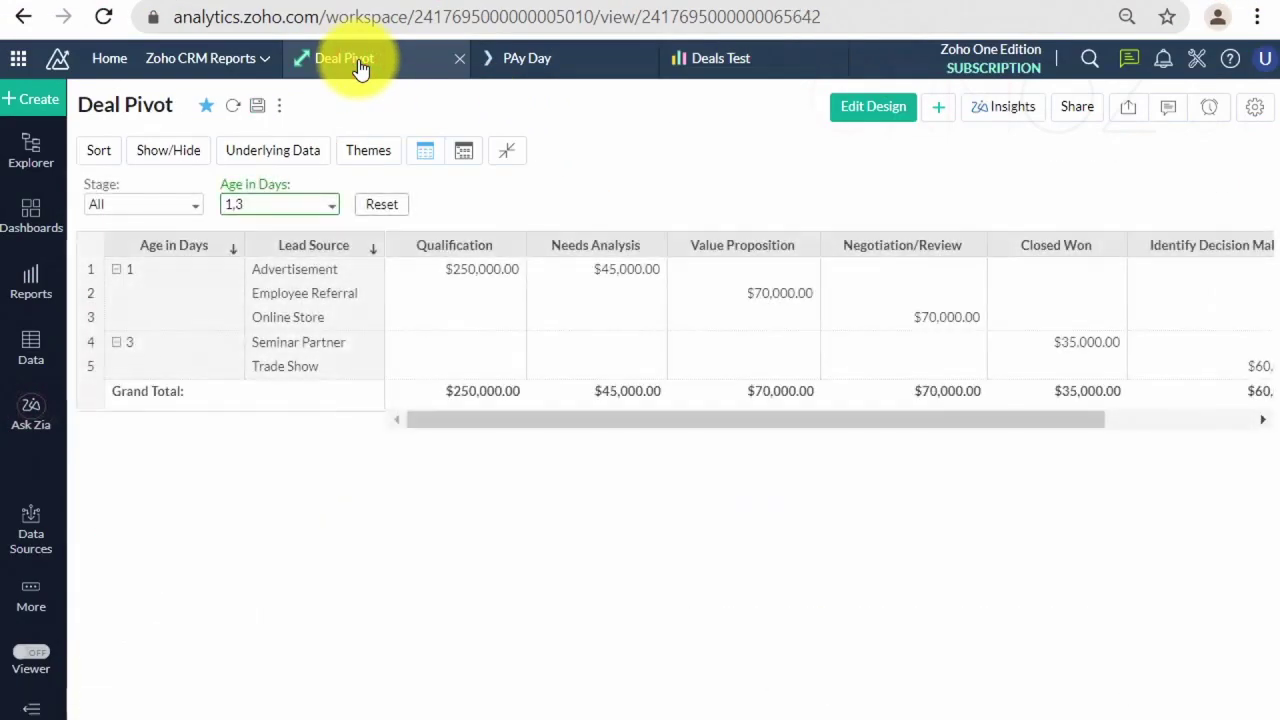
left_click(1140, 118)
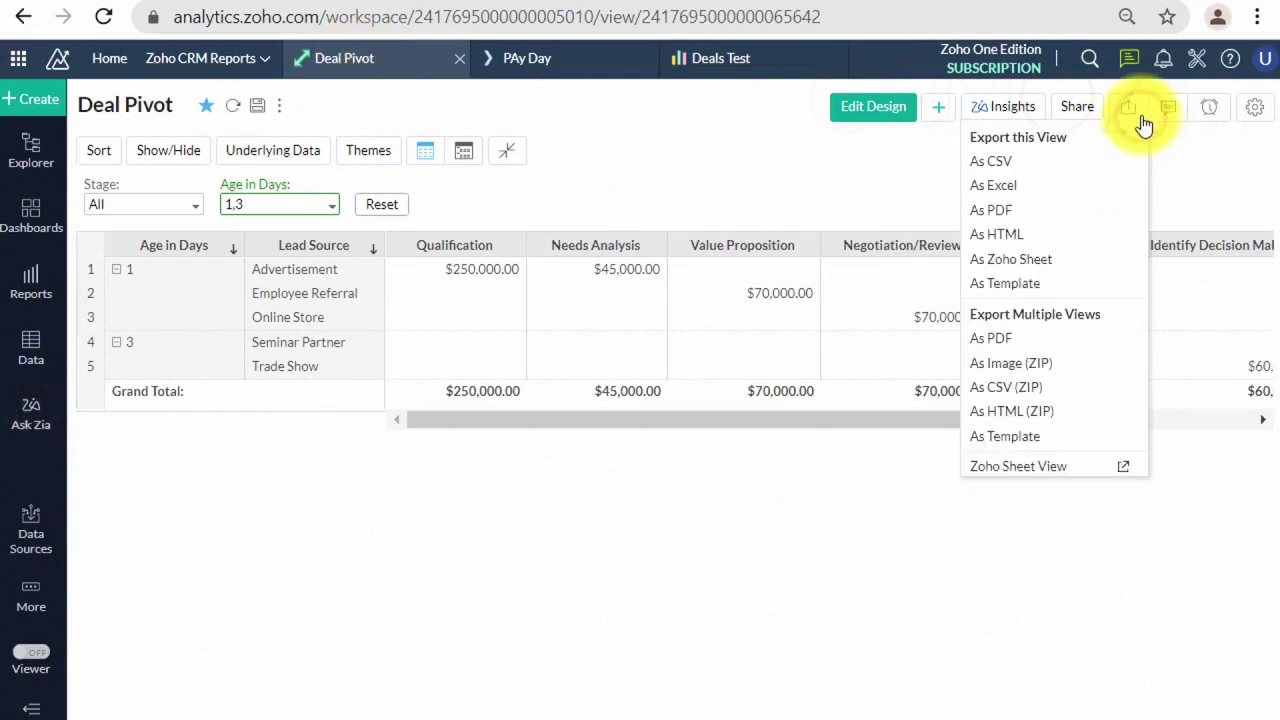
left_click(1011, 186)
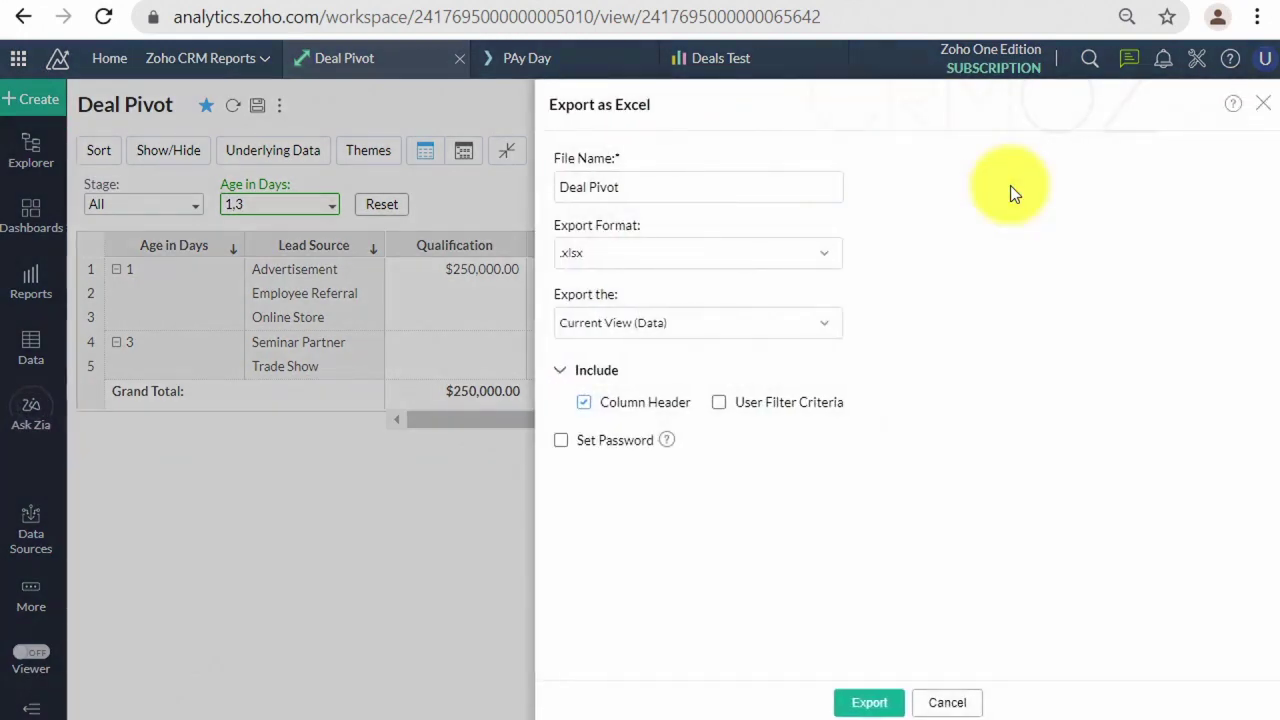
left_click(882, 704)
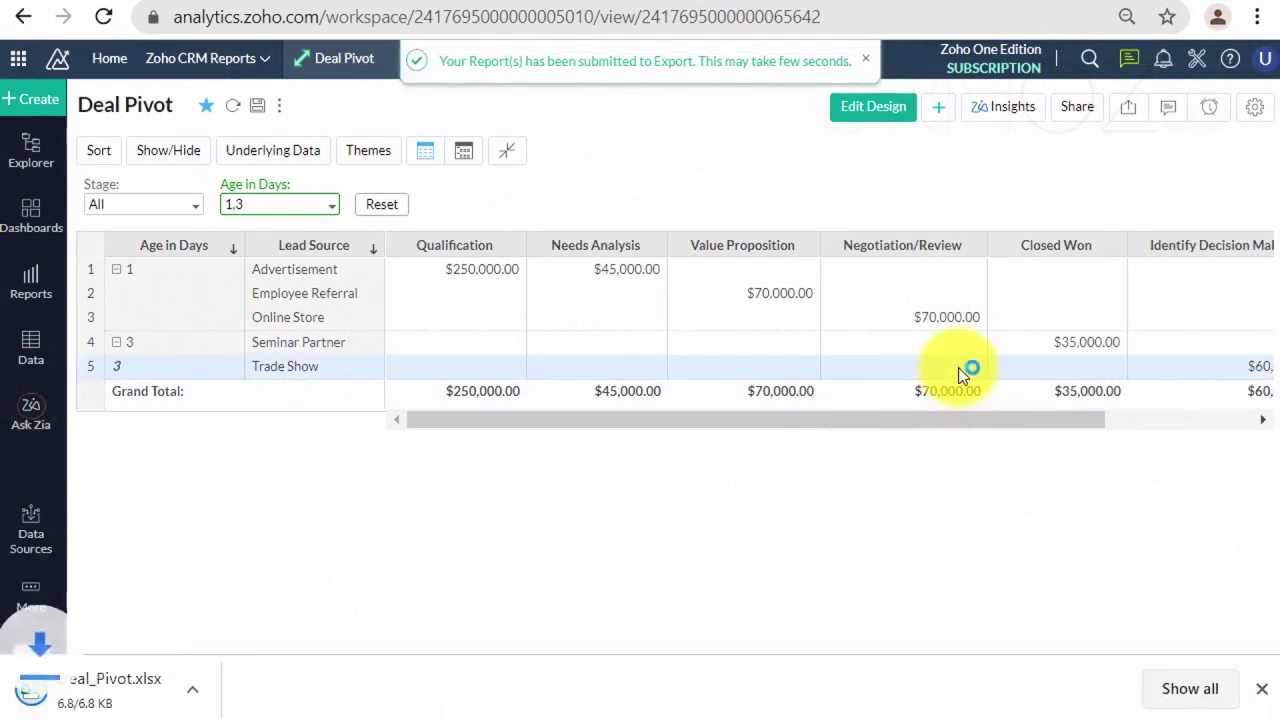
left_click(157, 686)
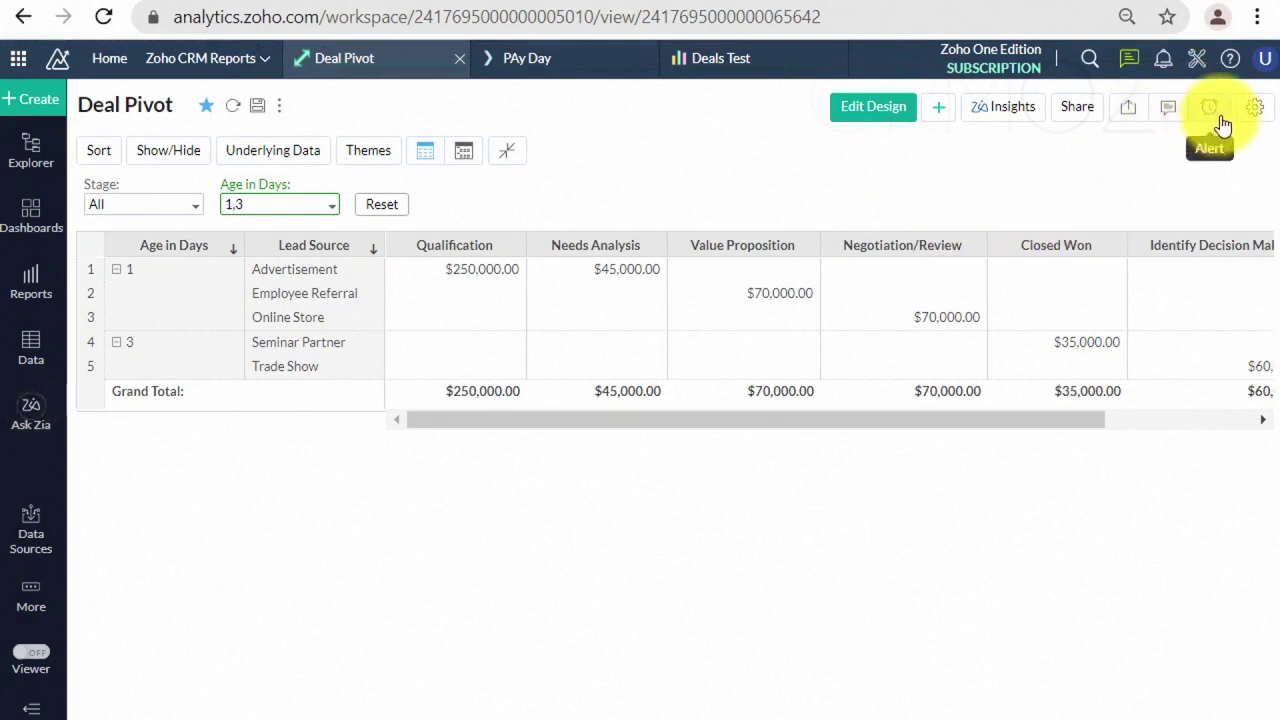
Step: Export Deal Pivot as a PDF and open the downloaded Deal_Pivot.pdf
left_click(1134, 113)
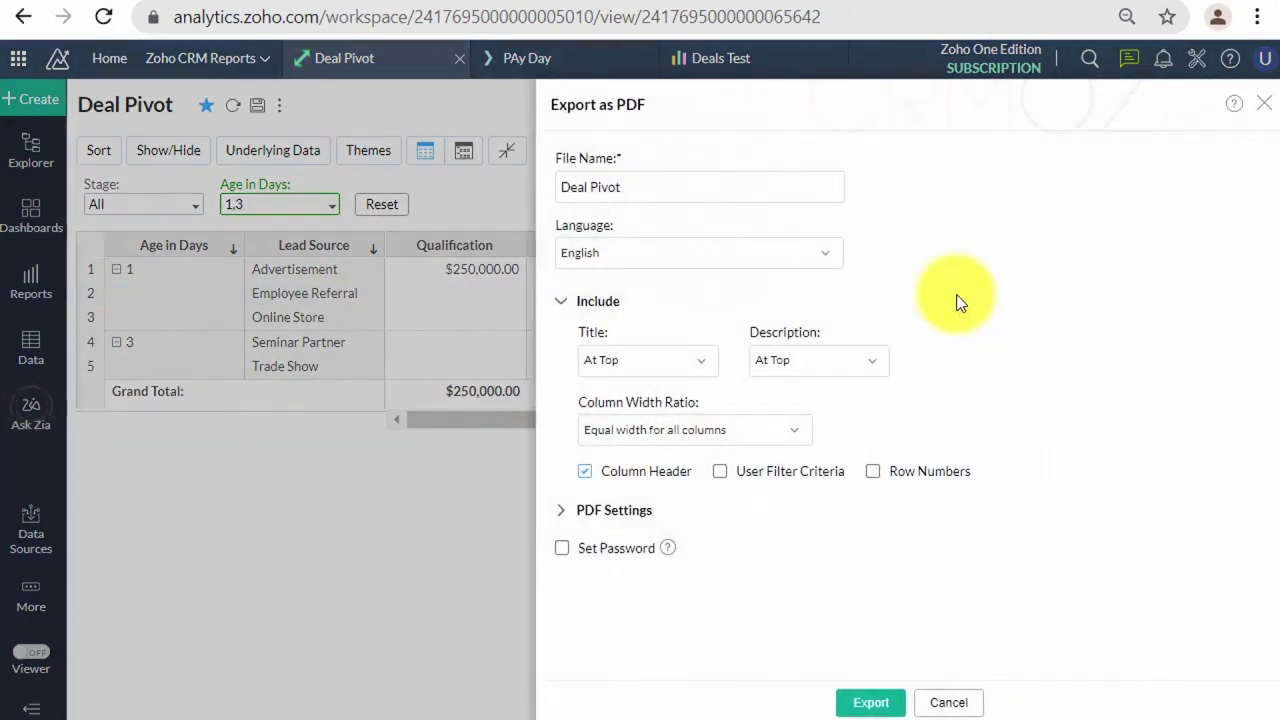
left_click(880, 700)
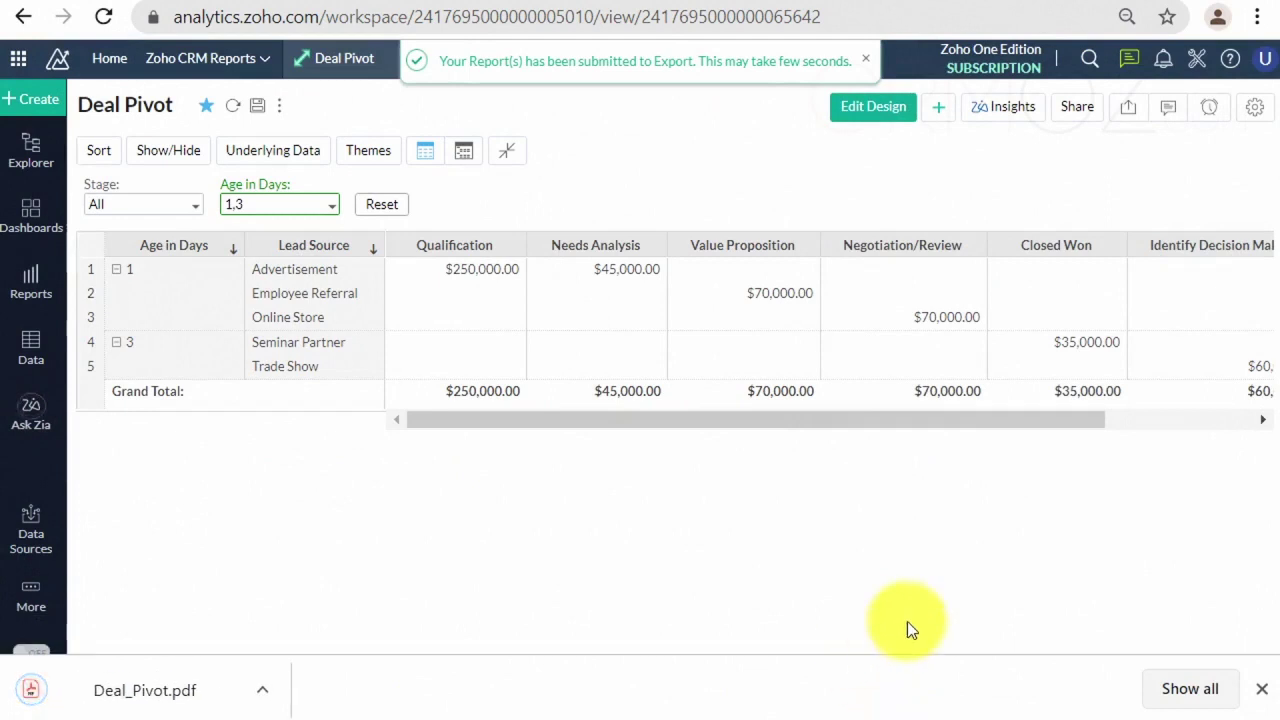
left_click(165, 700)
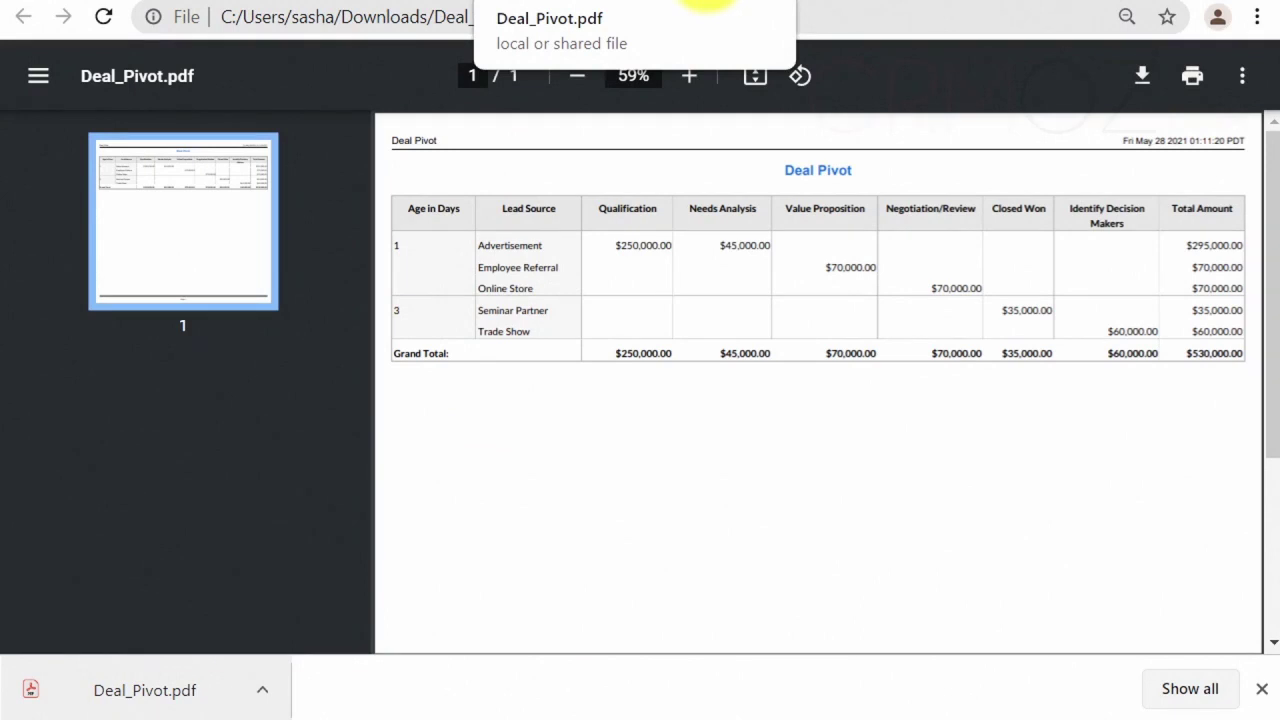
Step: Go back from the Deal_Pivot.pdf tab to the Zoho Analytics Deal Pivot report
left_click(678, 10)
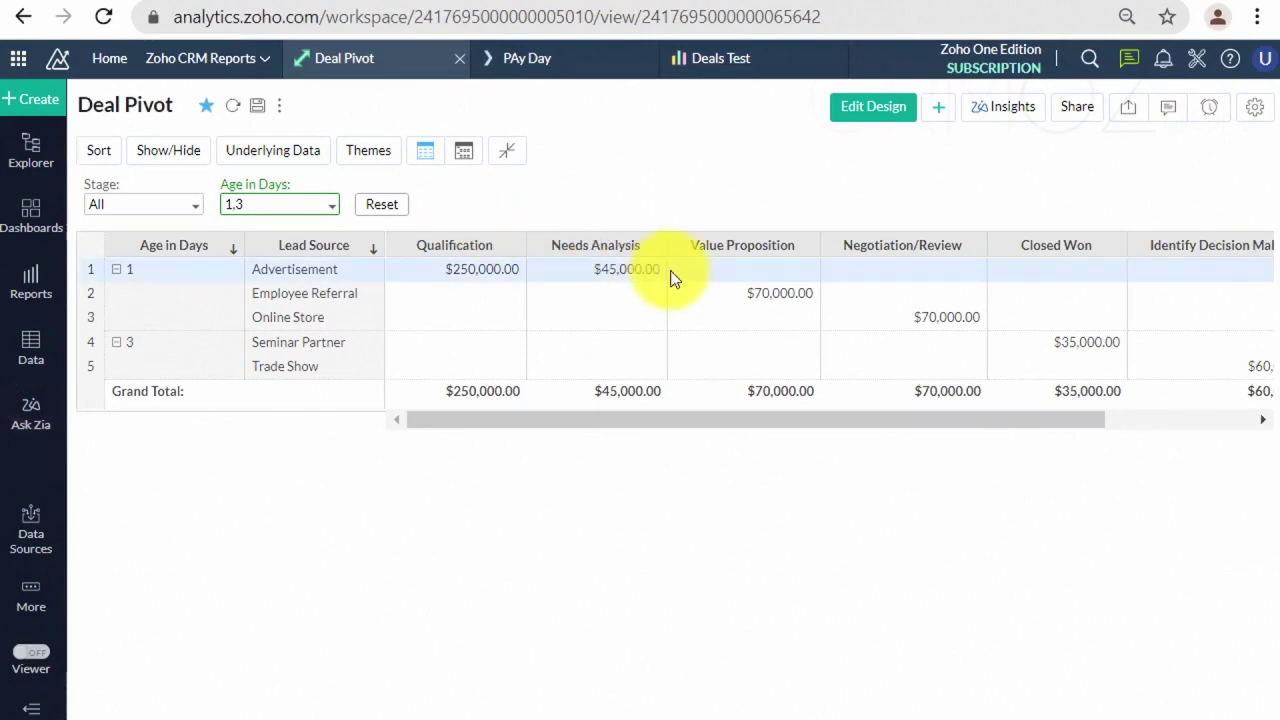
Step: Save Deals Test and export it as a .png image zip named Zoho CRM Reports
left_click(705, 57)
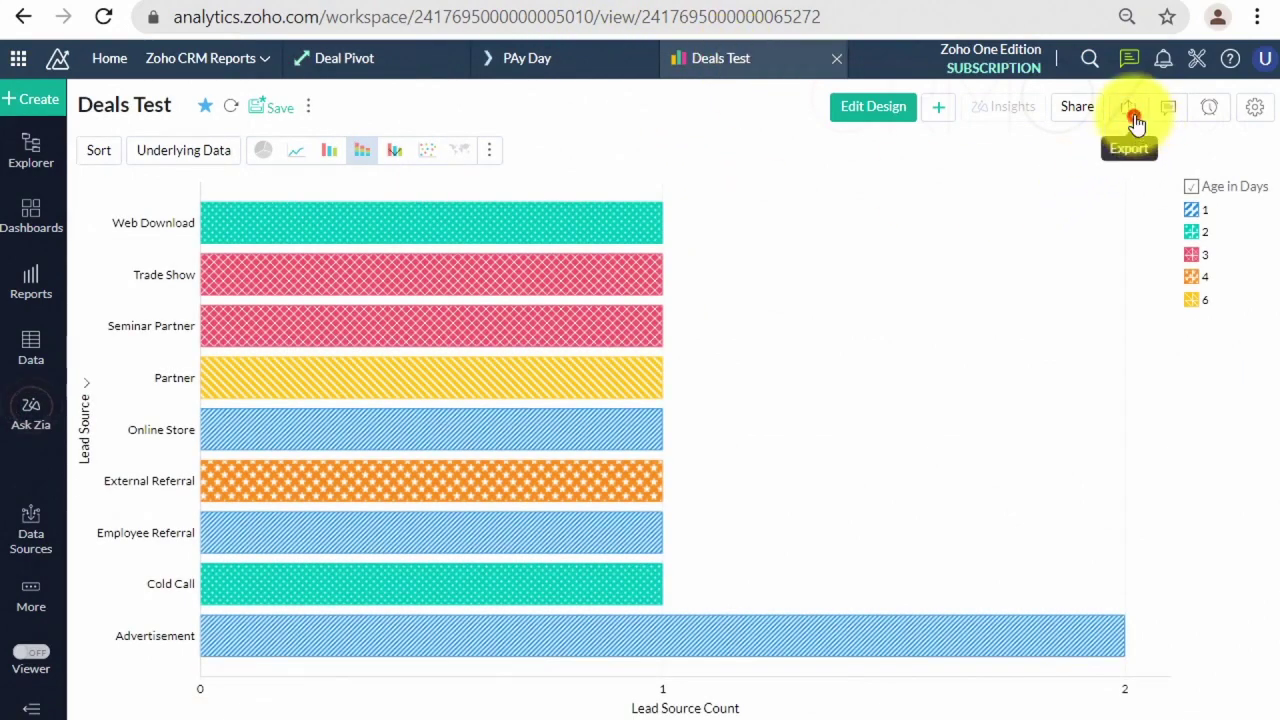
left_click(1131, 112)
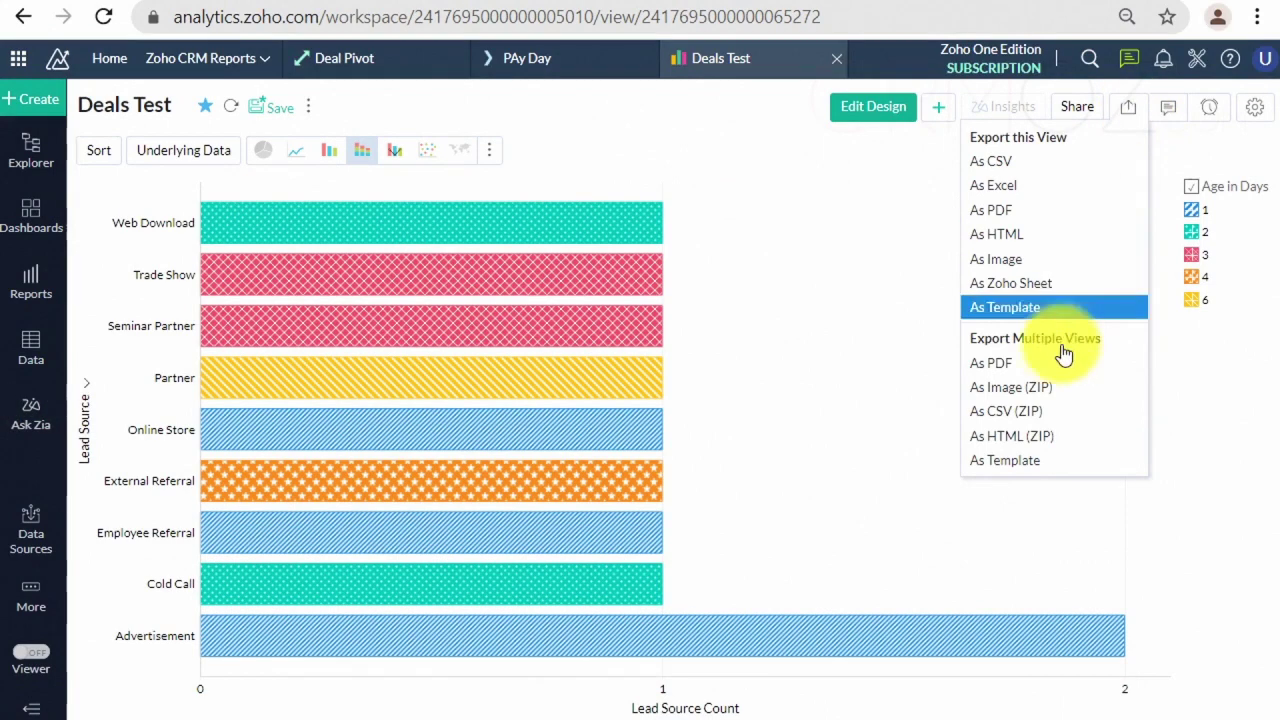
left_click(1041, 398)
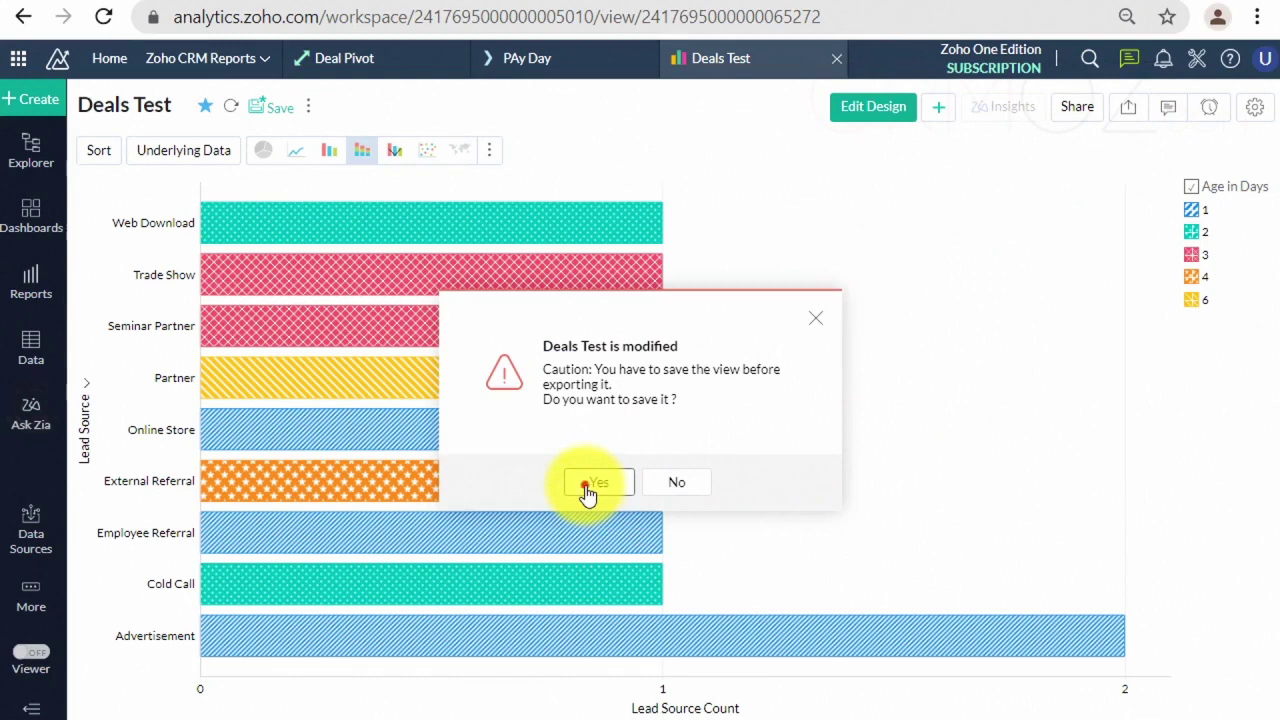
left_click(587, 484)
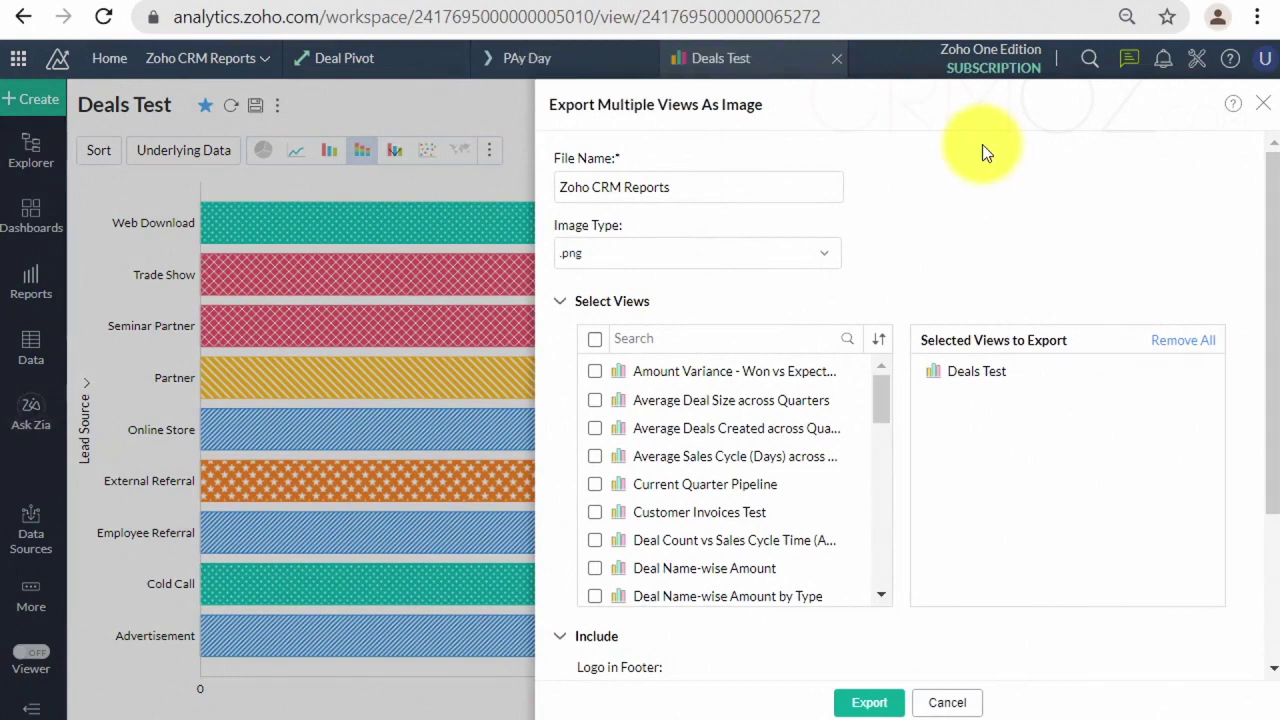
scroll(982, 144, "down", 3)
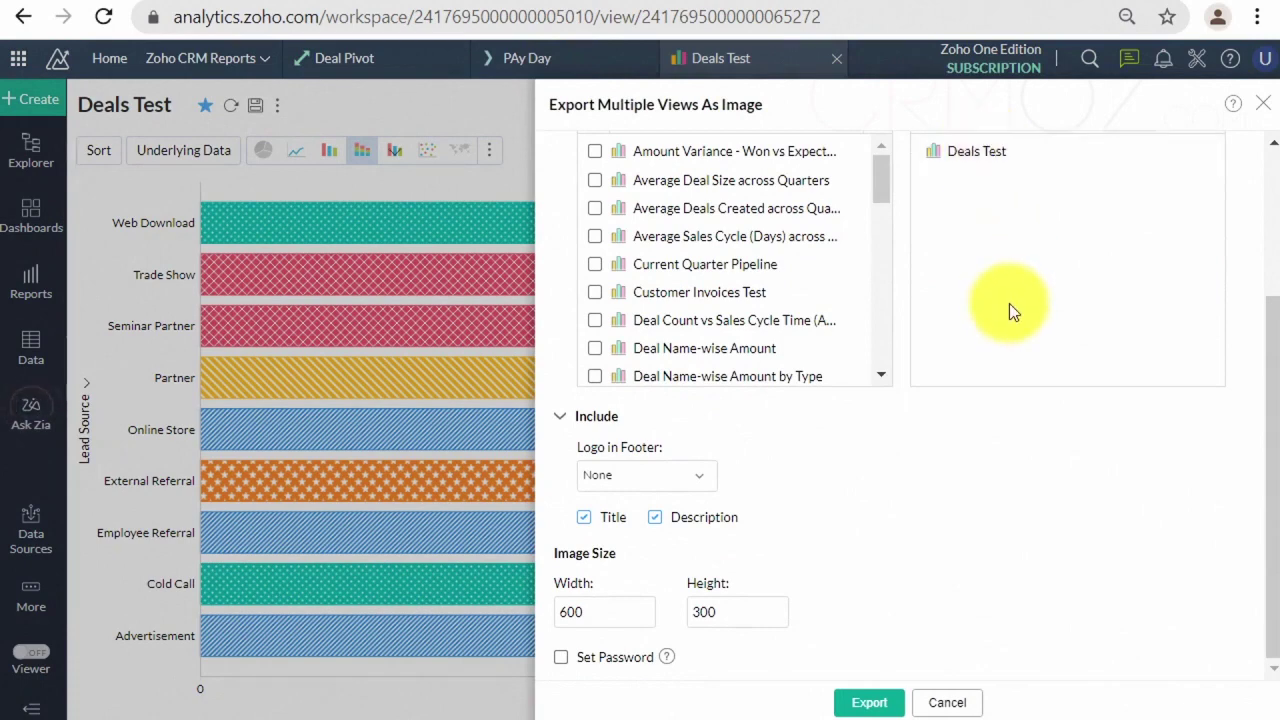
left_click(887, 705)
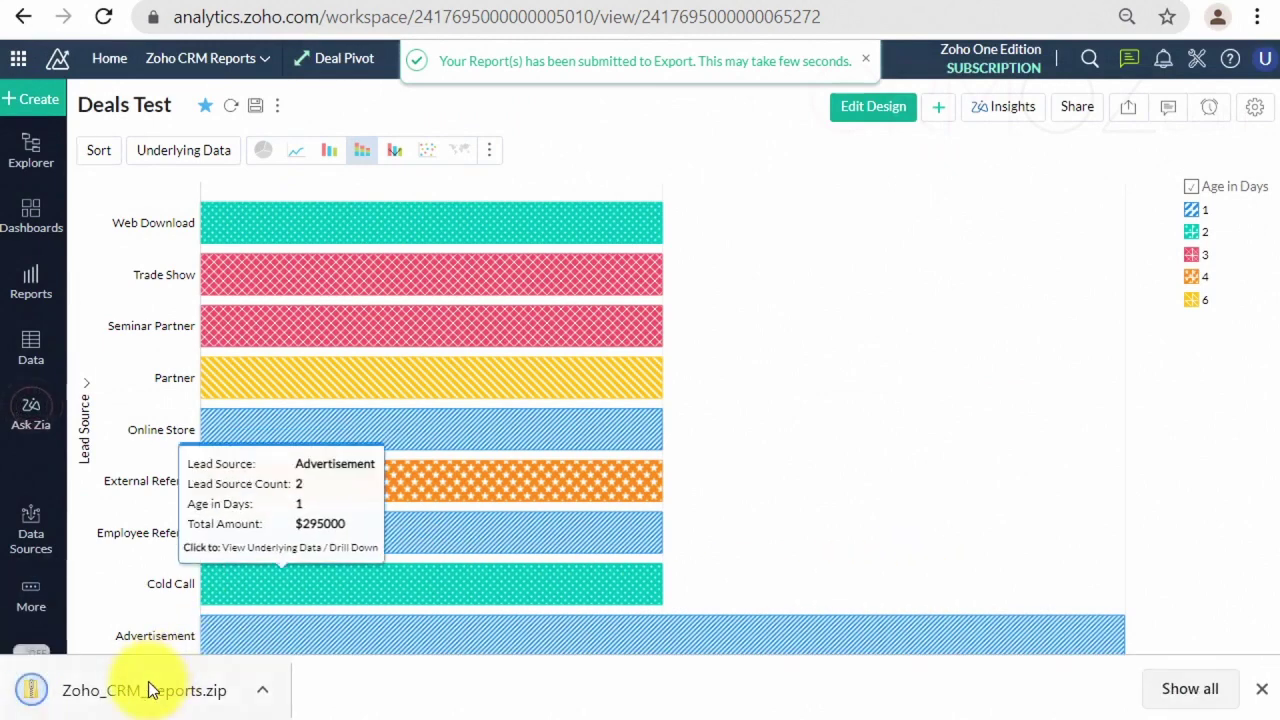
Step: Open Zoho_CRM_Reports.zip, view Deals_Test.png, then close the Explorer window
left_click(147, 692)
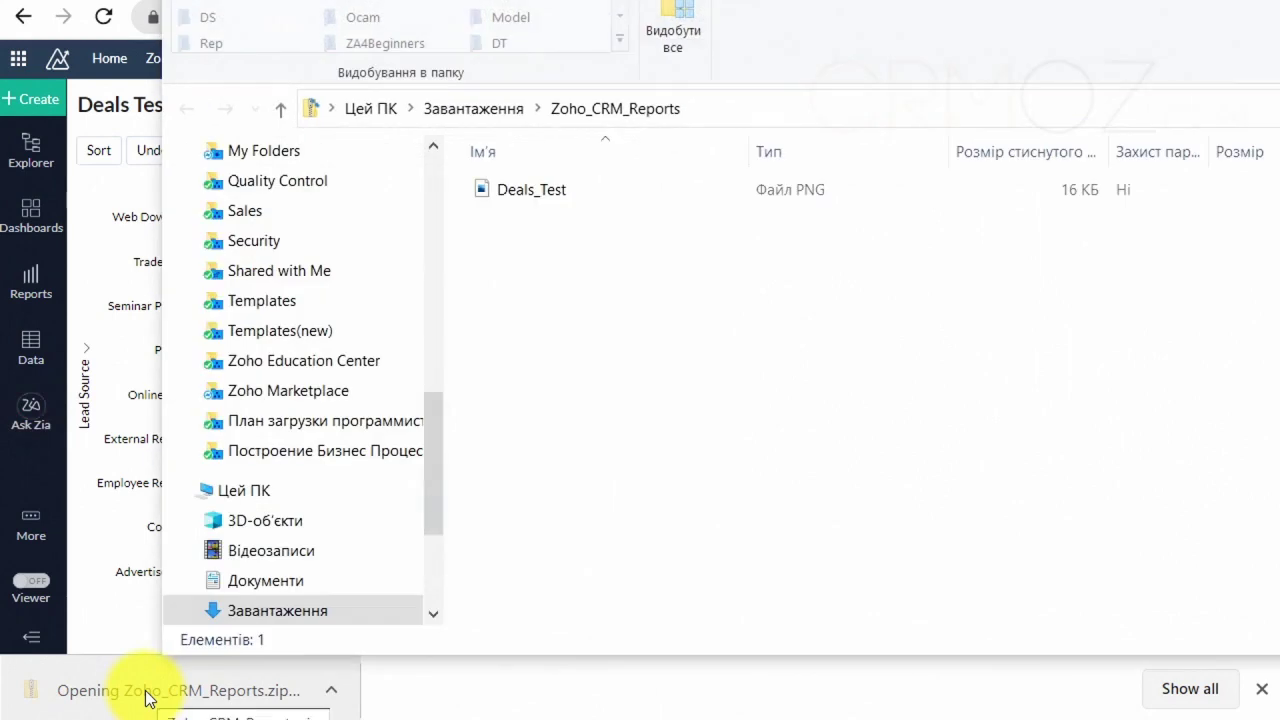
left_click(528, 189)
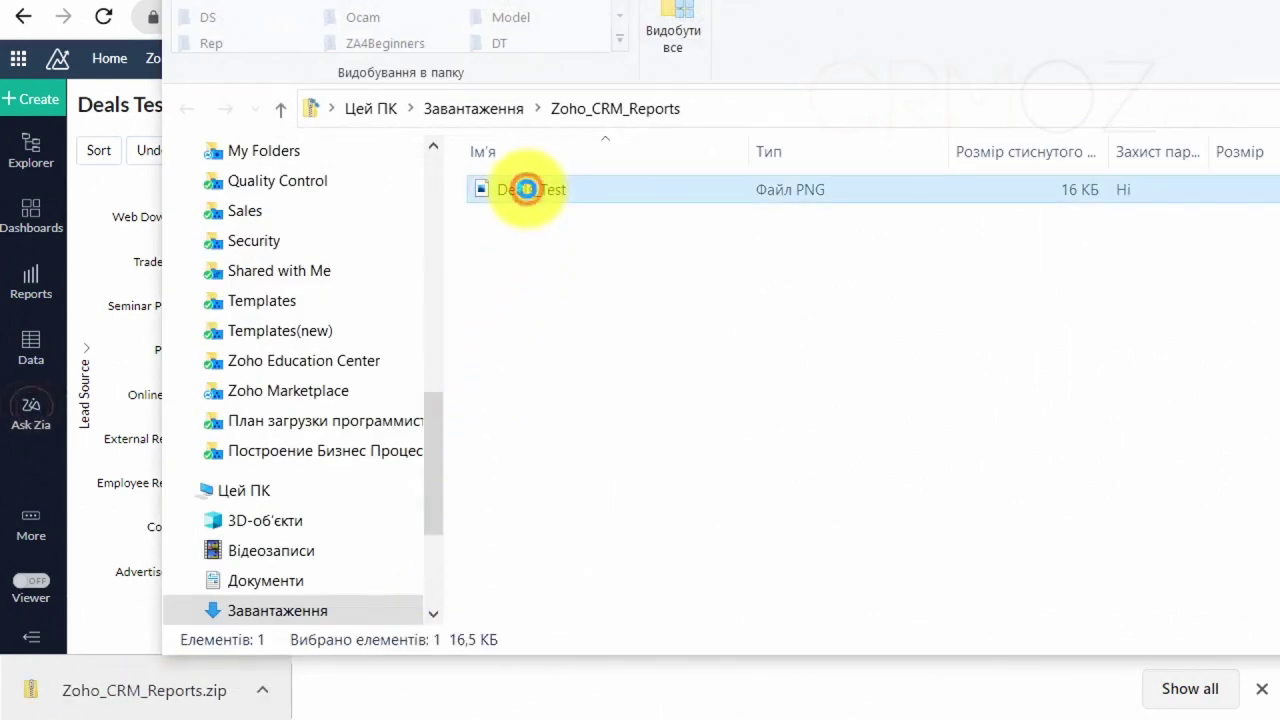
key("Return")
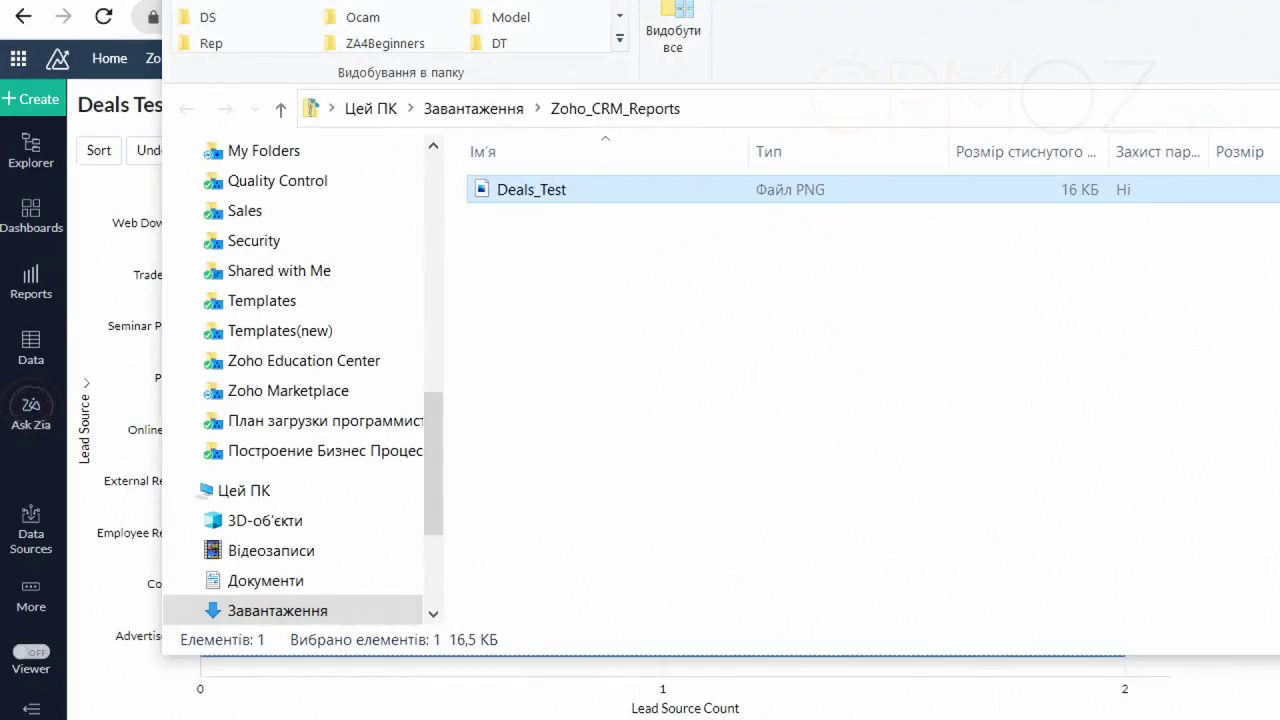
key("alt+F4")
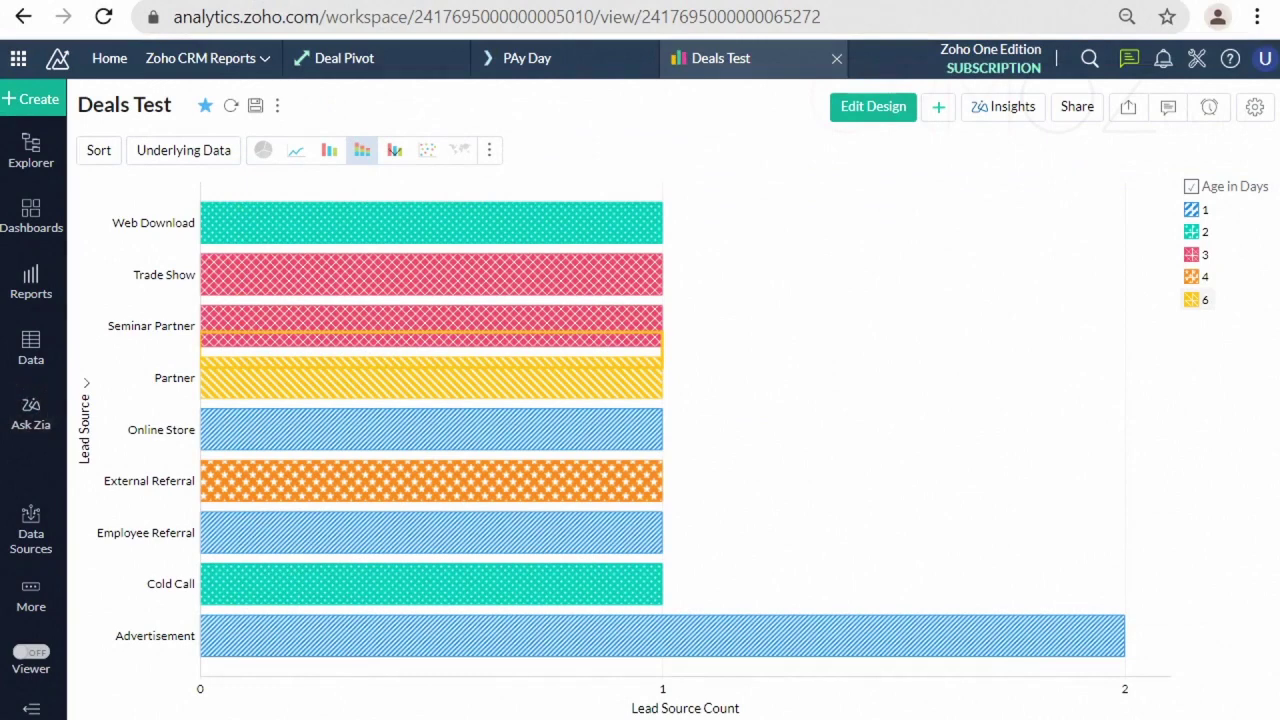